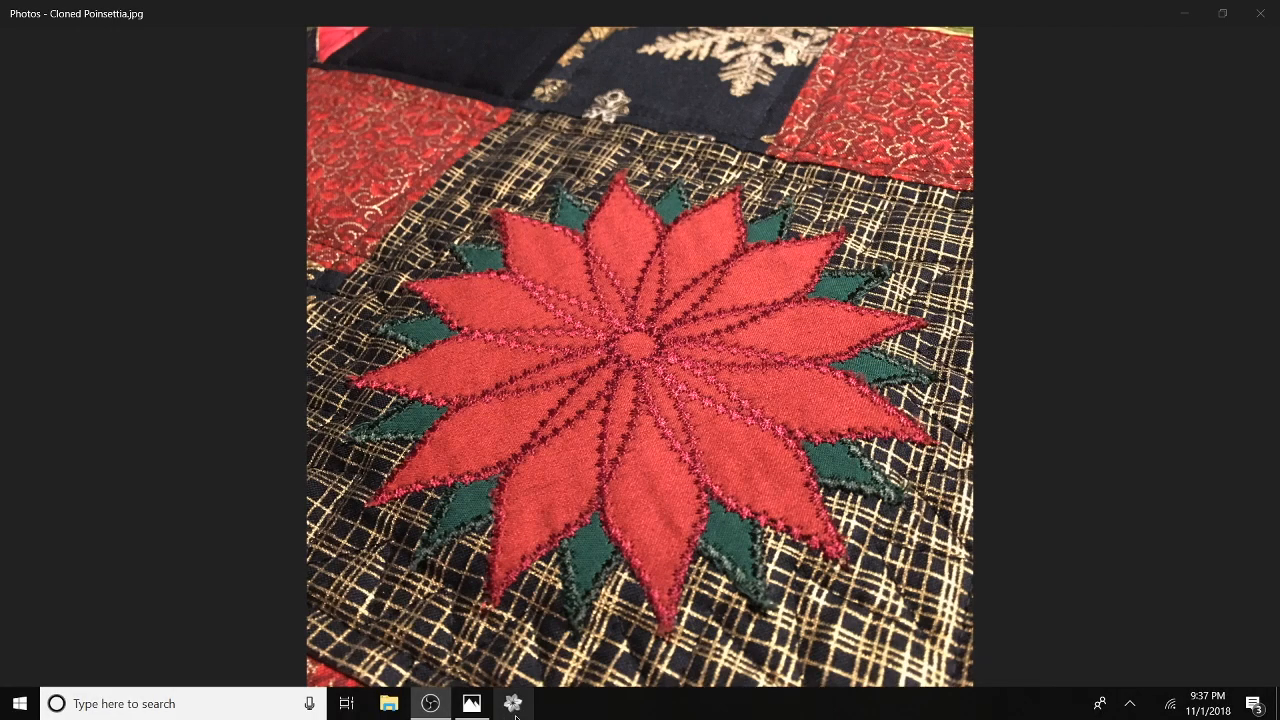
Step: Switch to Bernina DesignWorks and create a new graphic design on Cotton fabric with the BERNINA Large Oval Hoop, 255 x 145, #44C
{"action": "left_click", "coordinate": [515, 710]}
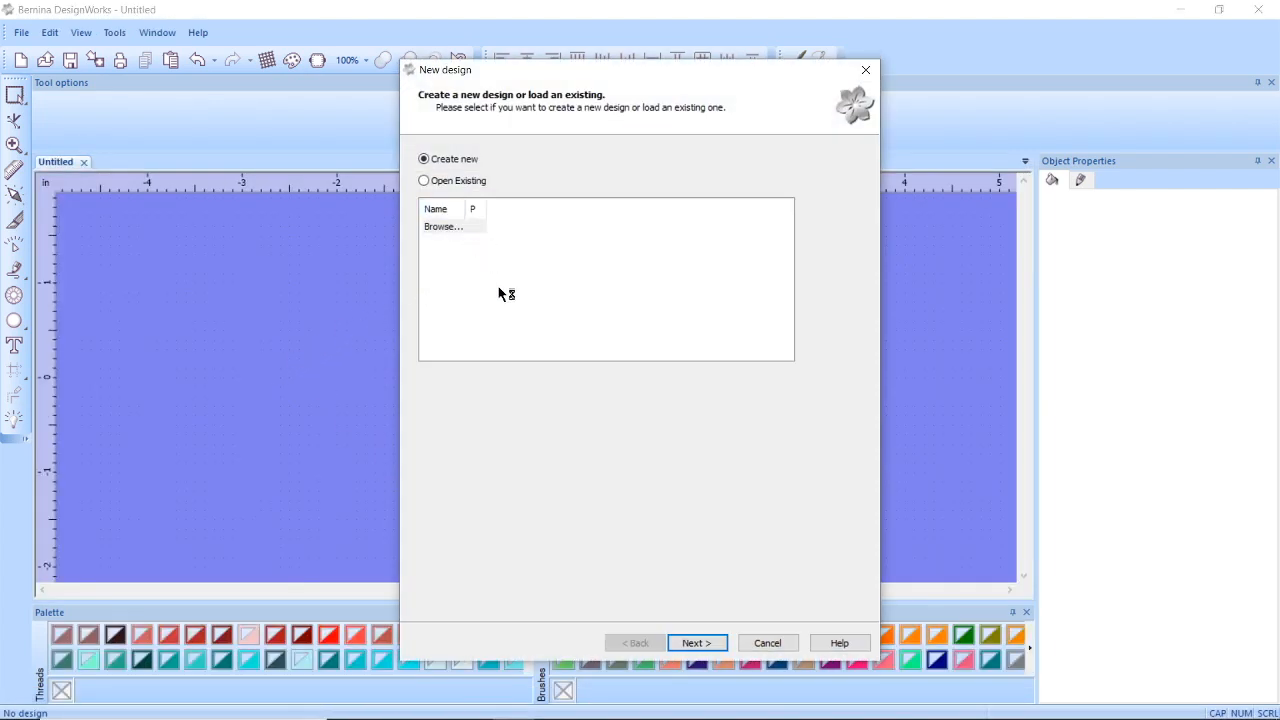
{"action": "left_click", "coordinate": [713, 641]}
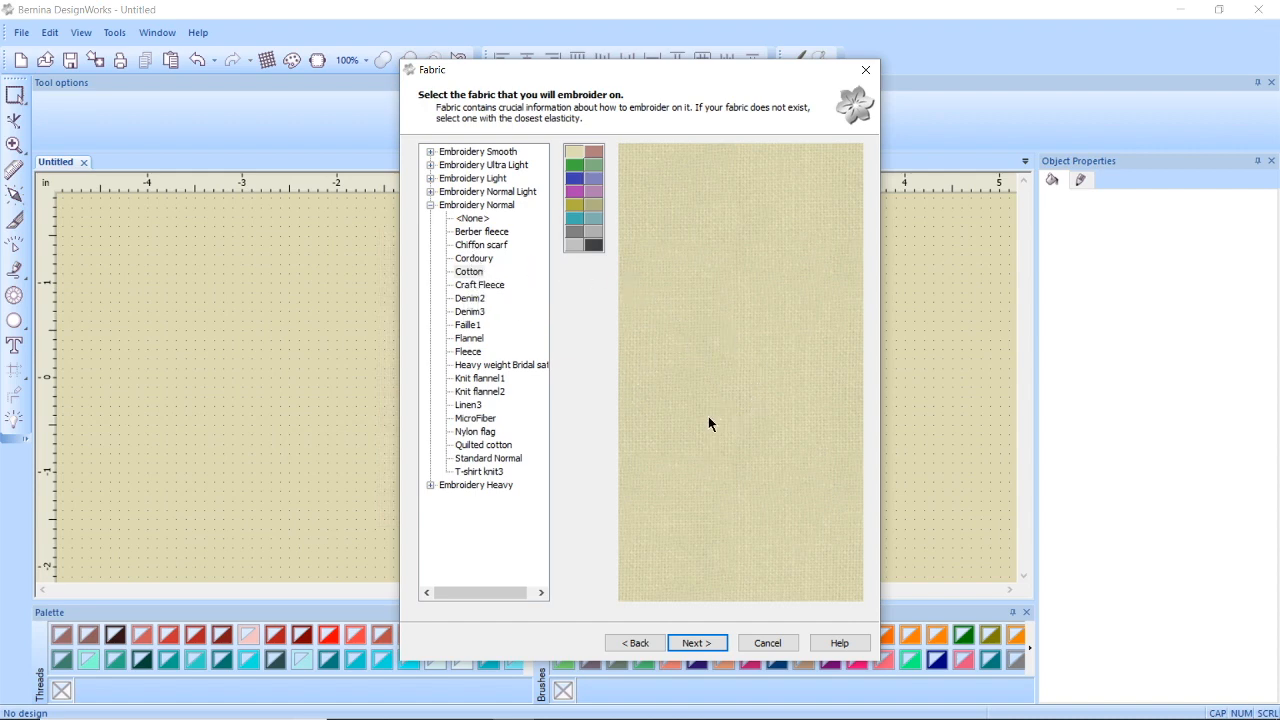
{"action": "left_click", "coordinate": [684, 644]}
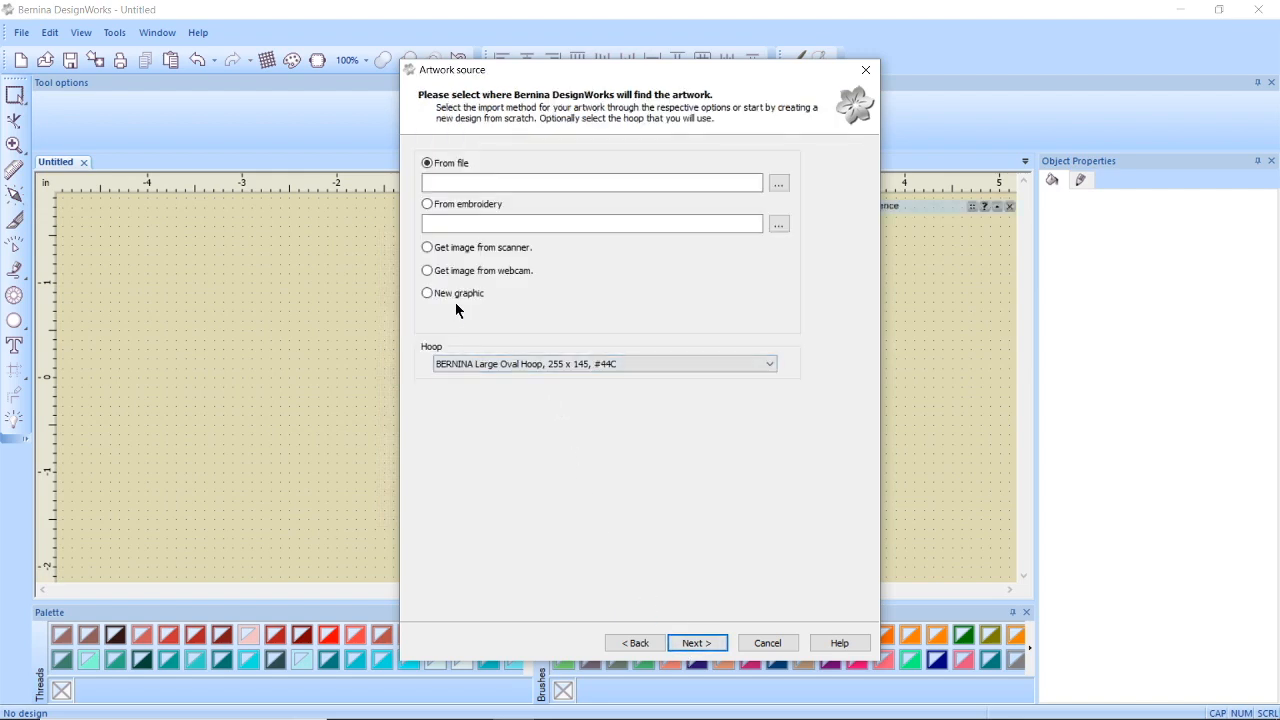
{"action": "left_click", "coordinate": [455, 302]}
{"action": "left_click", "coordinate": [700, 642]}
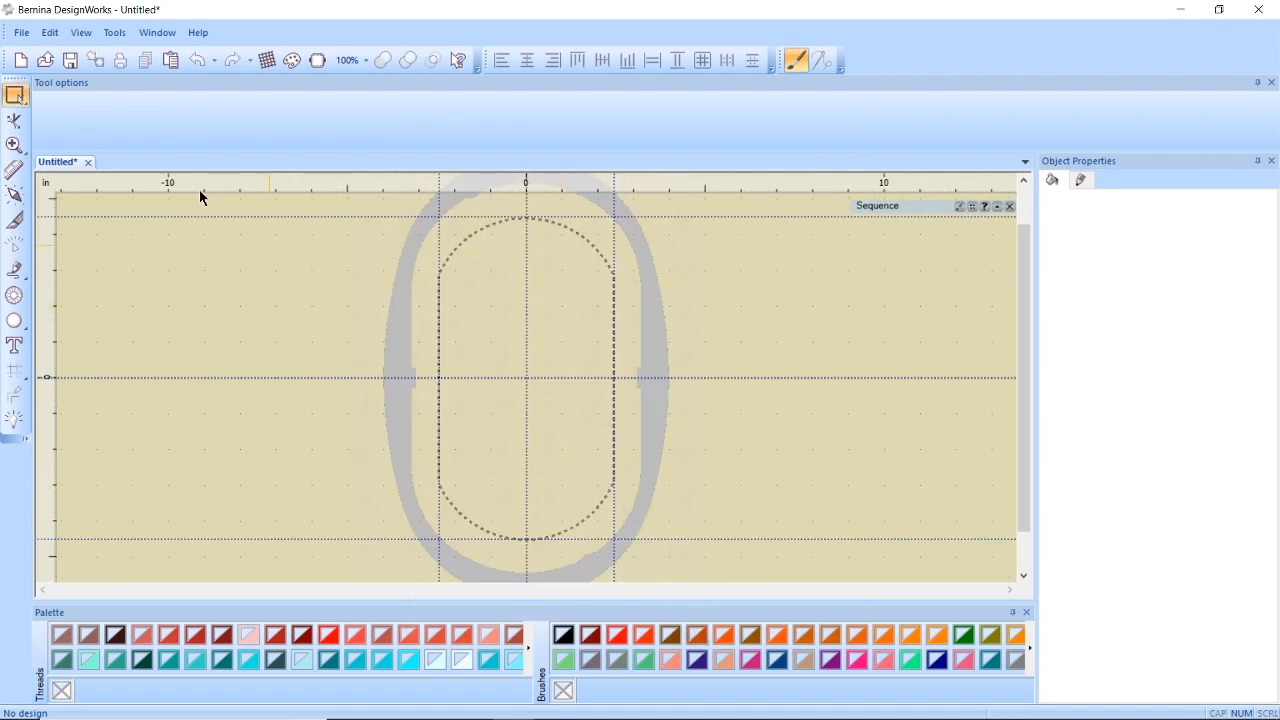
Step: Add a new diagonal guideline to the workspace
{"action": "left_click", "coordinate": [86, 35]}
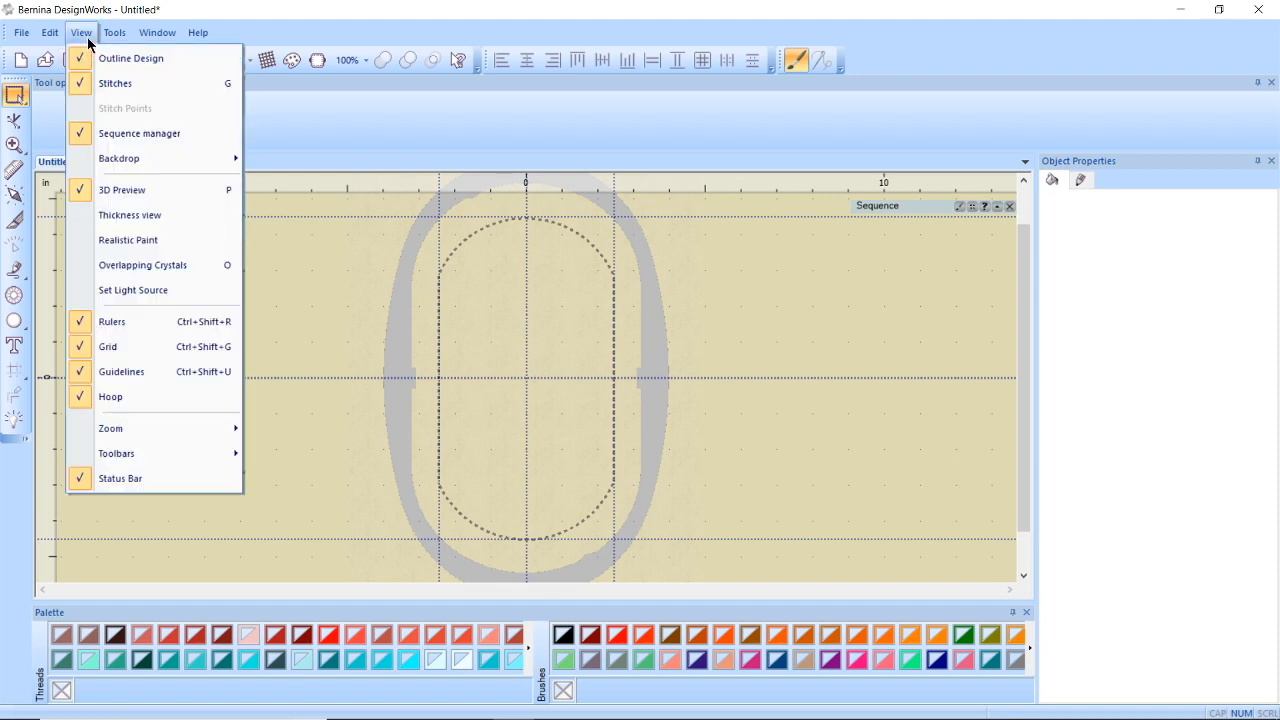
{"action": "left_click", "coordinate": [87, 37]}
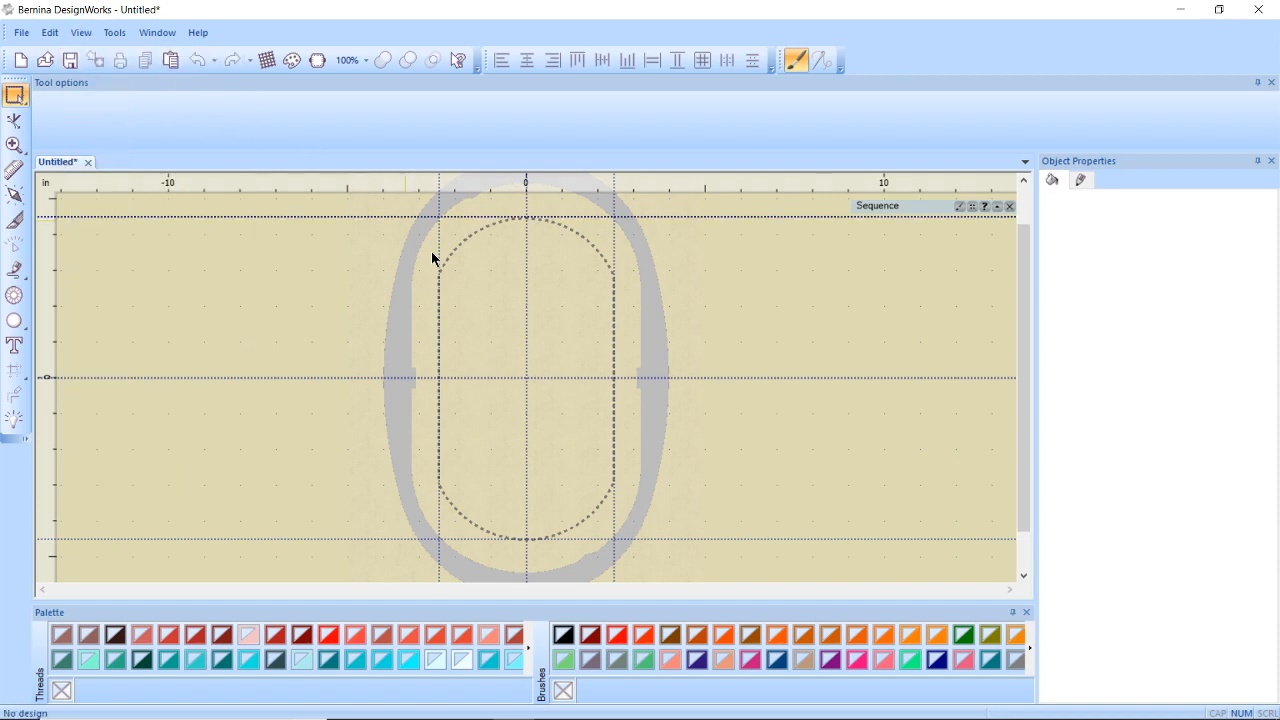
{"action": "right_click", "coordinate": [651, 192]}
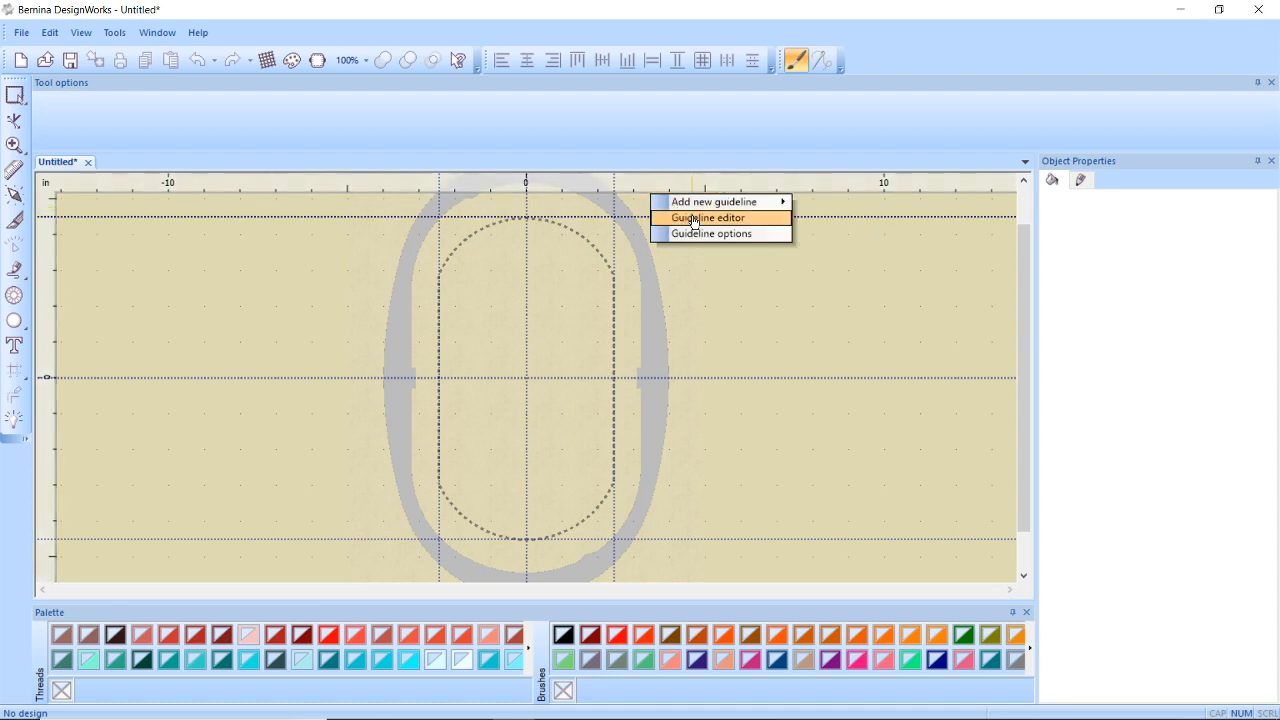
{"action": "mouse_move", "coordinate": [685, 203]}
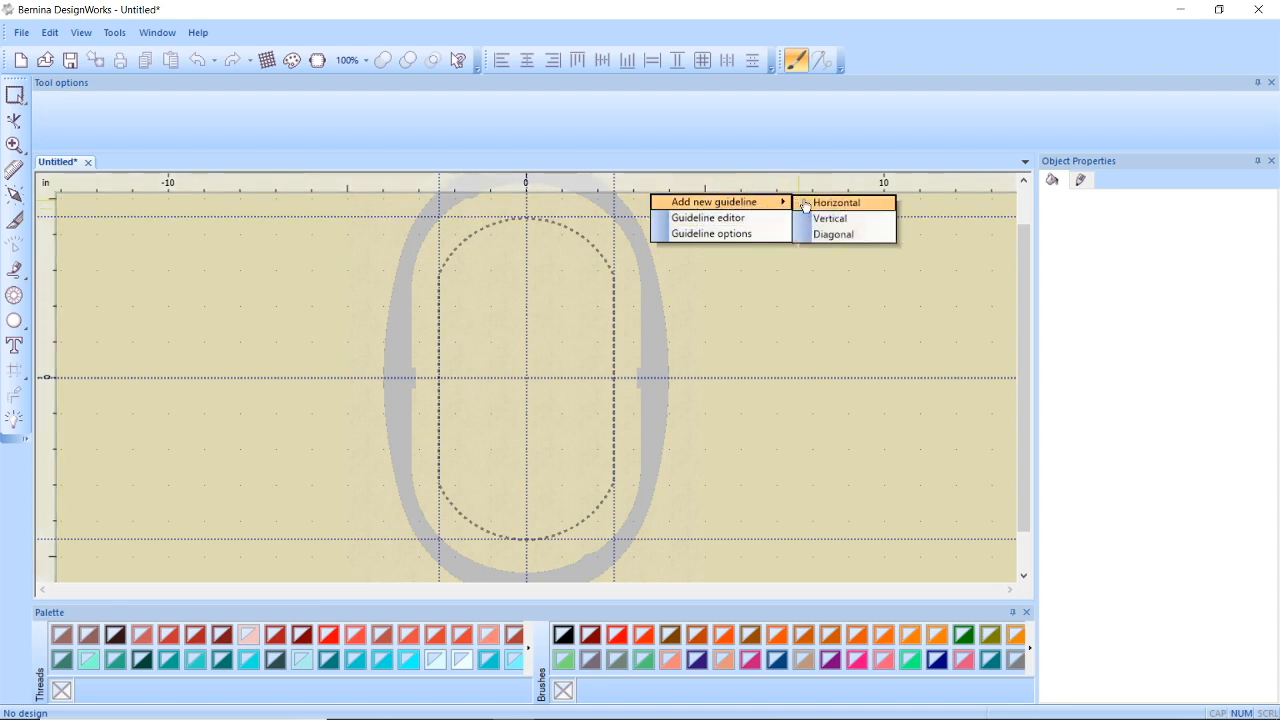
{"action": "left_click", "coordinate": [834, 236]}
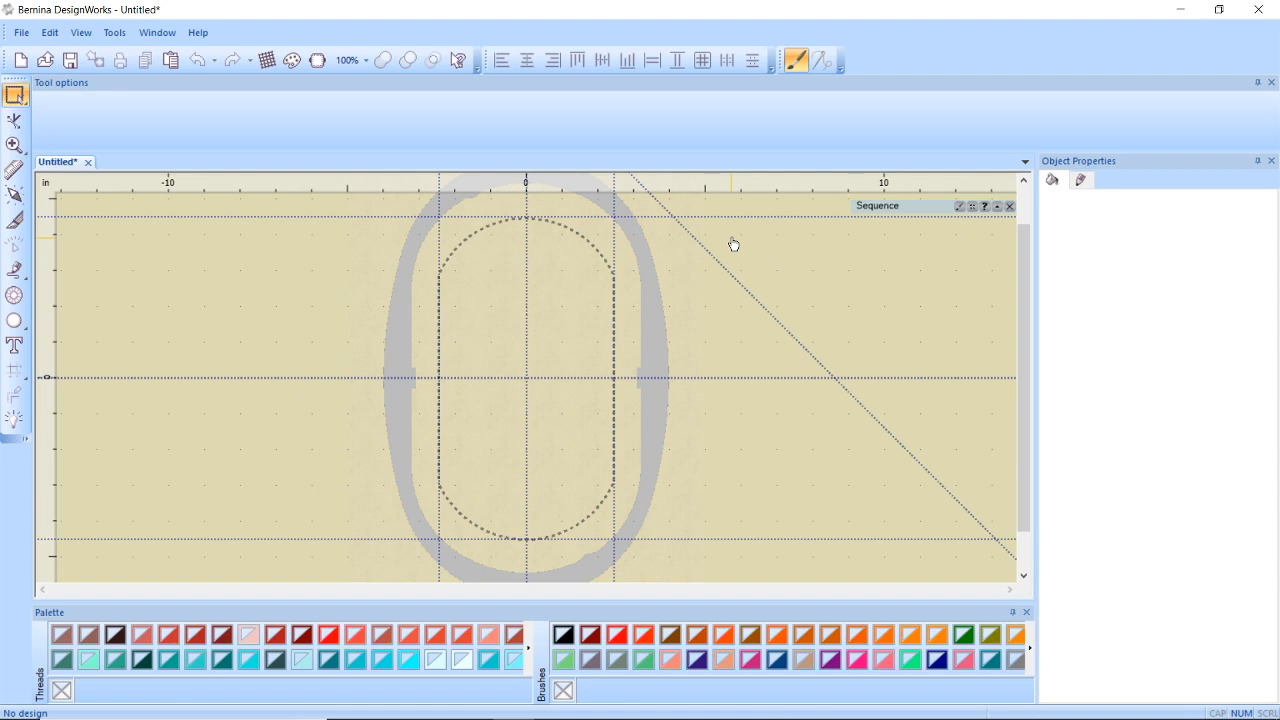
Step: Position the diagonal guideline at X 0 and Y 0 in the Guideline editor
{"action": "right_click", "coordinate": [686, 186]}
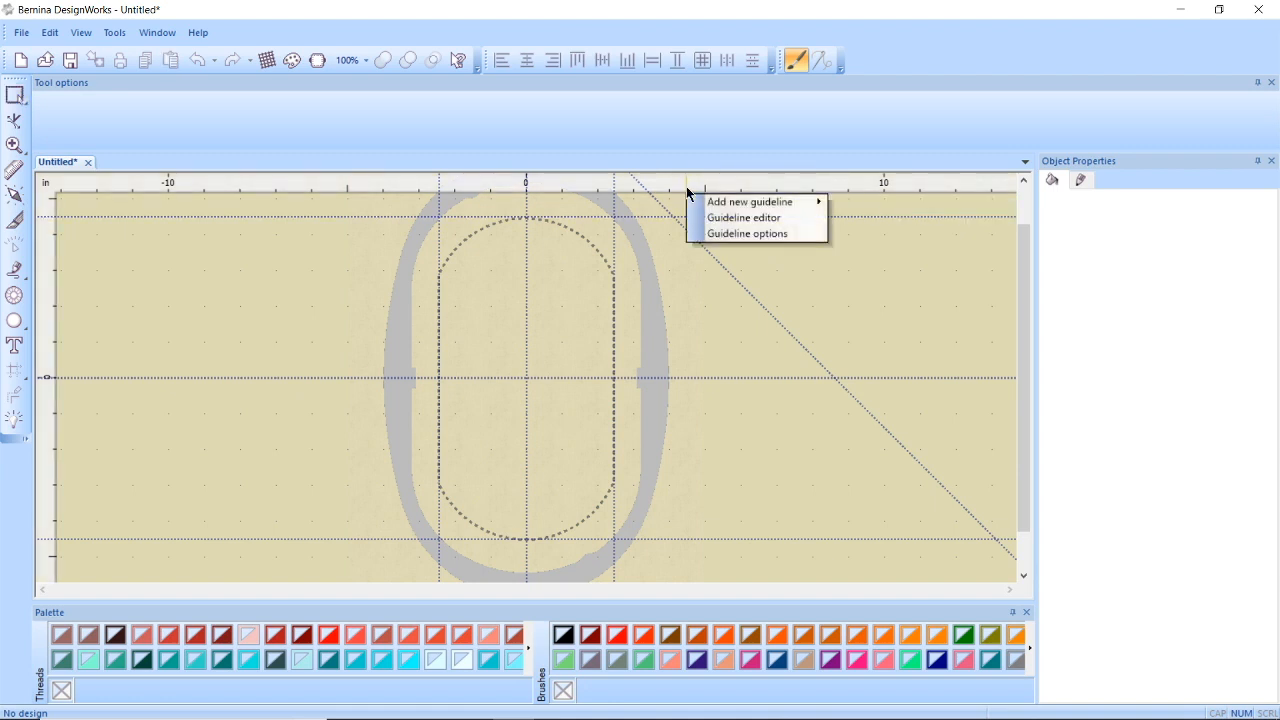
{"action": "left_click", "coordinate": [728, 218]}
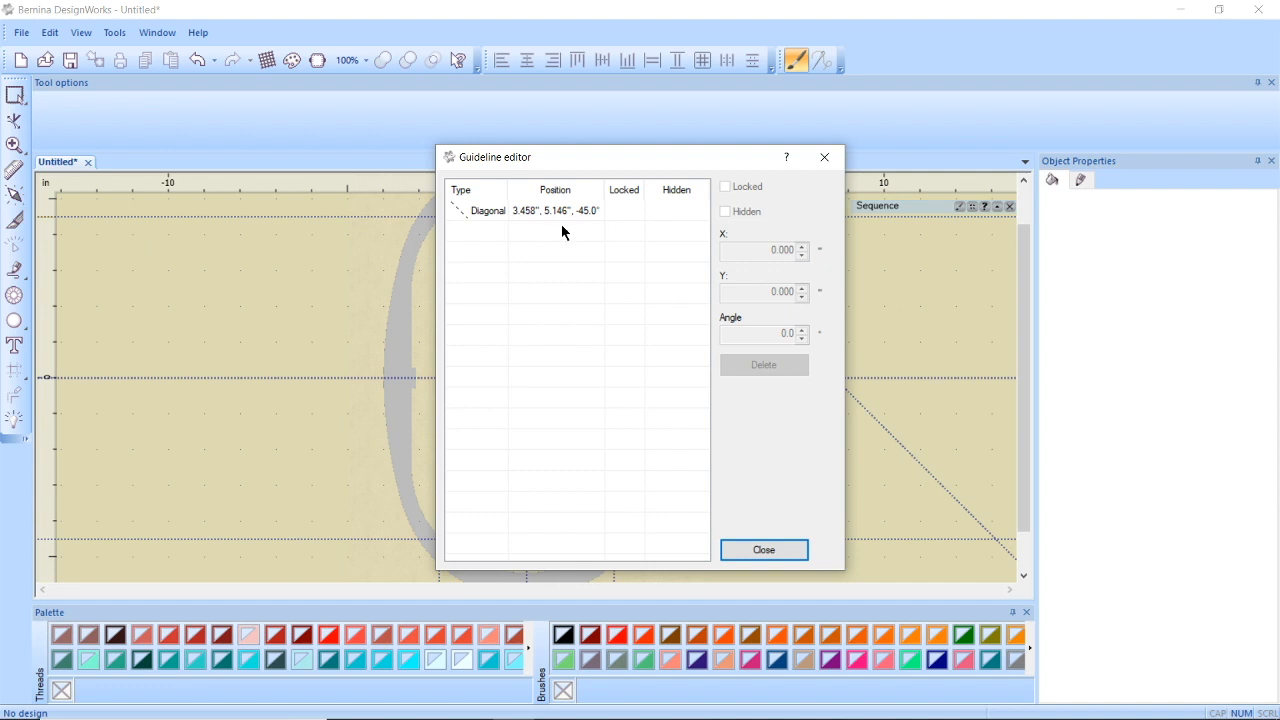
{"action": "left_click", "coordinate": [536, 213]}
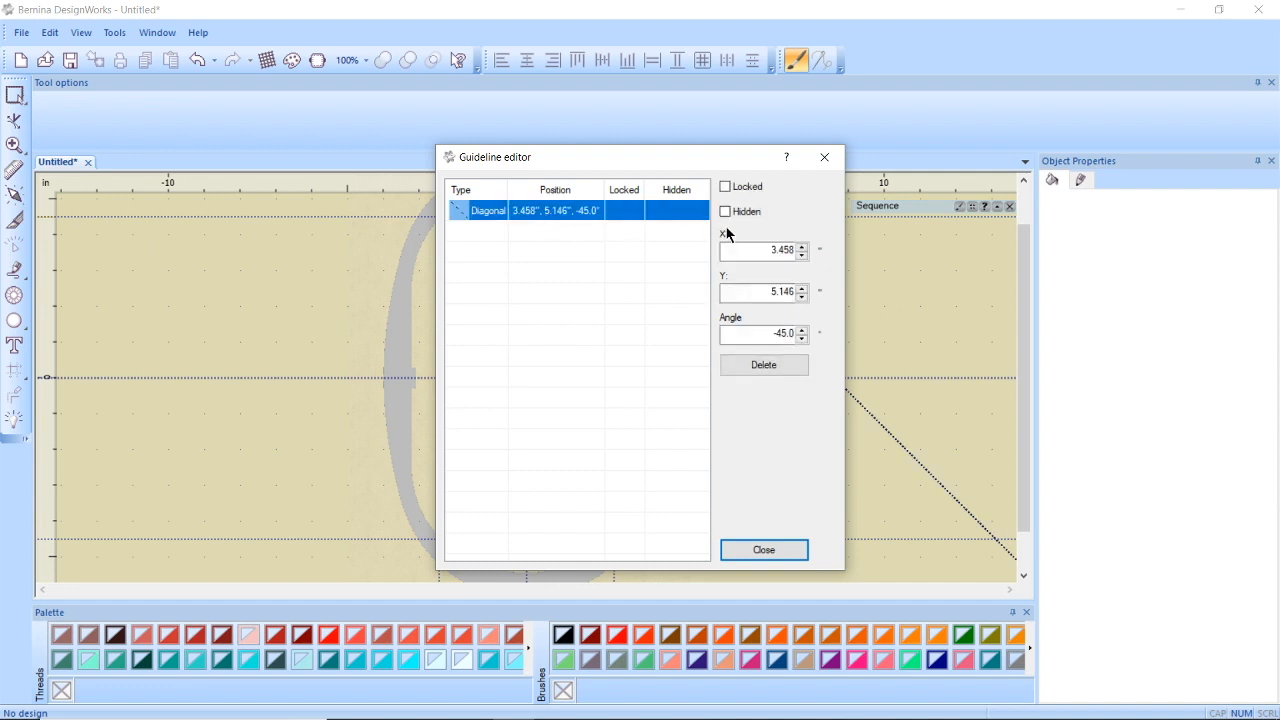
{"action": "left_click_drag", "start_coordinate": [753, 249], "coordinate": [821, 254]}
{"action": "type", "text": "0"}
{"action": "key", "text": "Tab"}
{"action": "type", "text": "00"}
{"action": "key", "text": "Tab"}
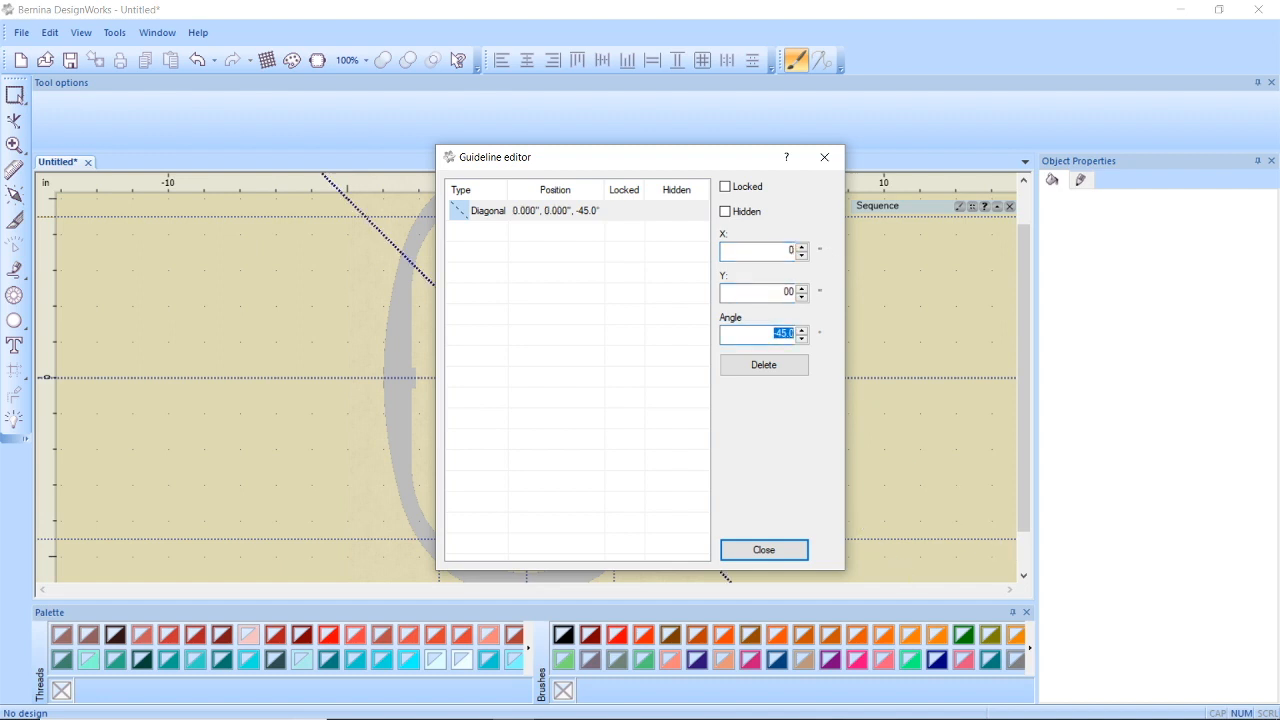
Step: Set the diagonal guideline's angle to 60 degrees and close the Guideline editor
{"action": "type", "text": "660"}
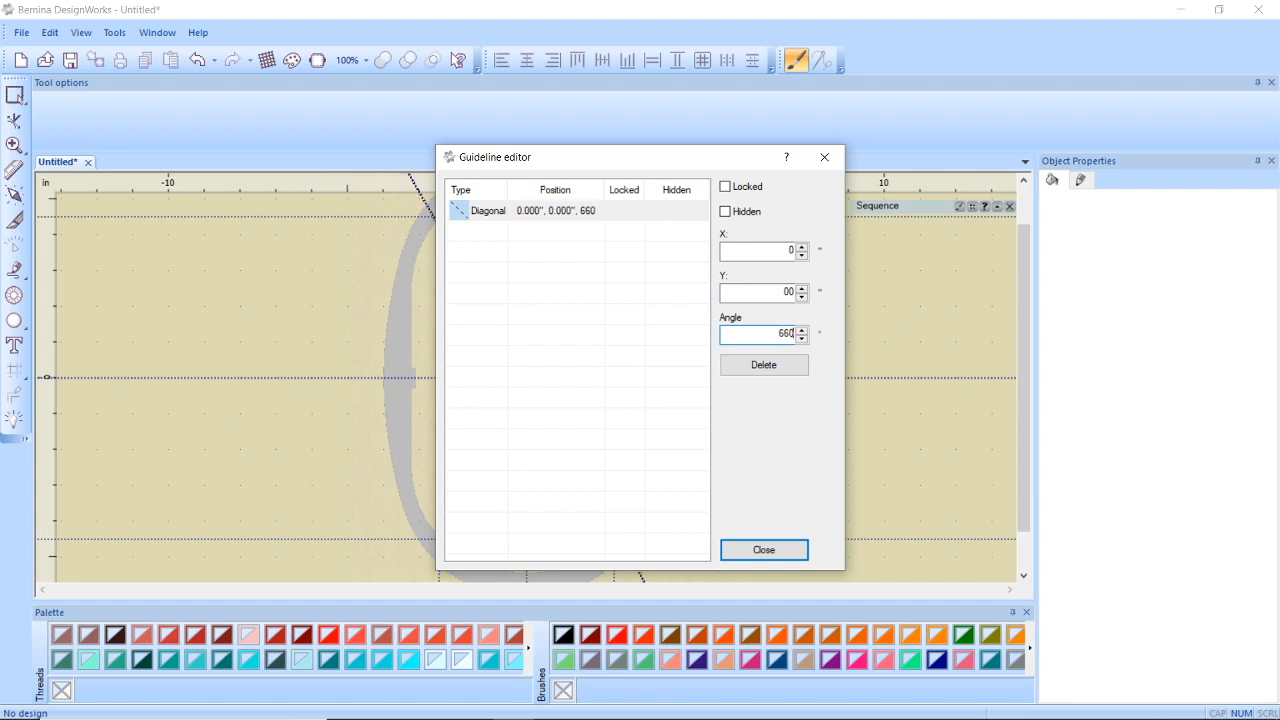
{"action": "key", "text": "BackSpace"}
{"action": "key", "text": "BackSpace"}
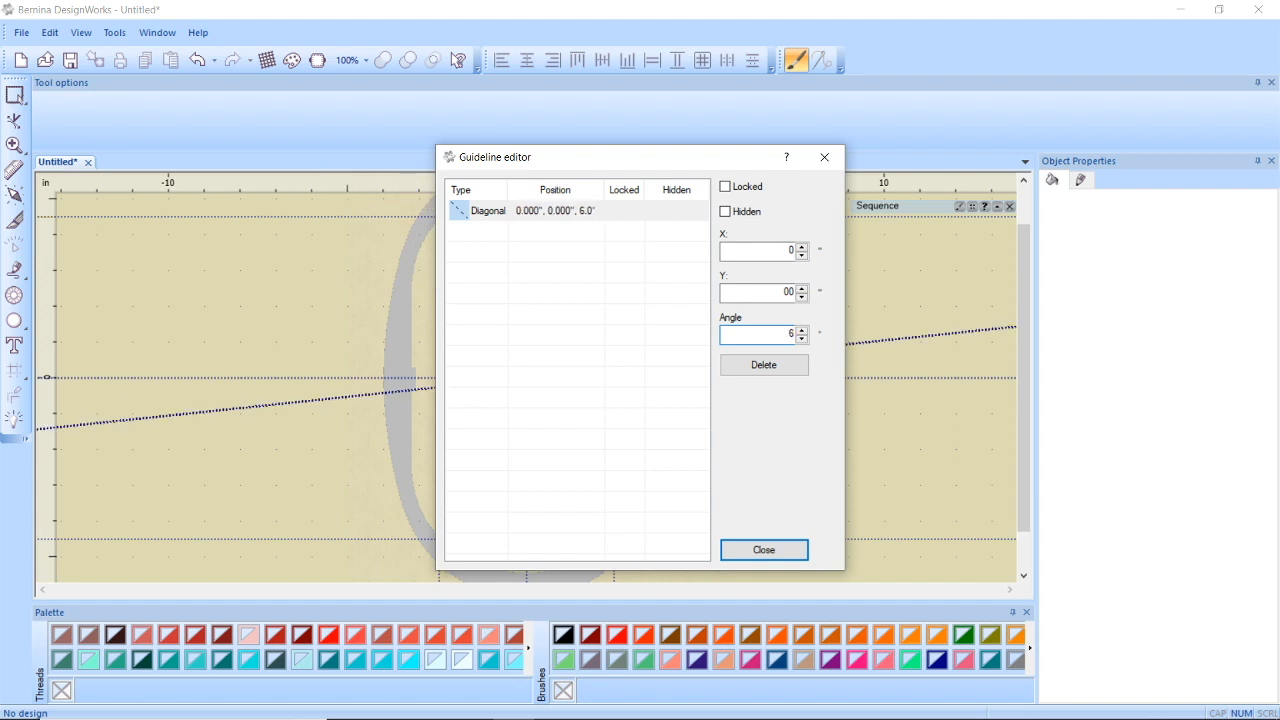
{"action": "type", "text": "0"}
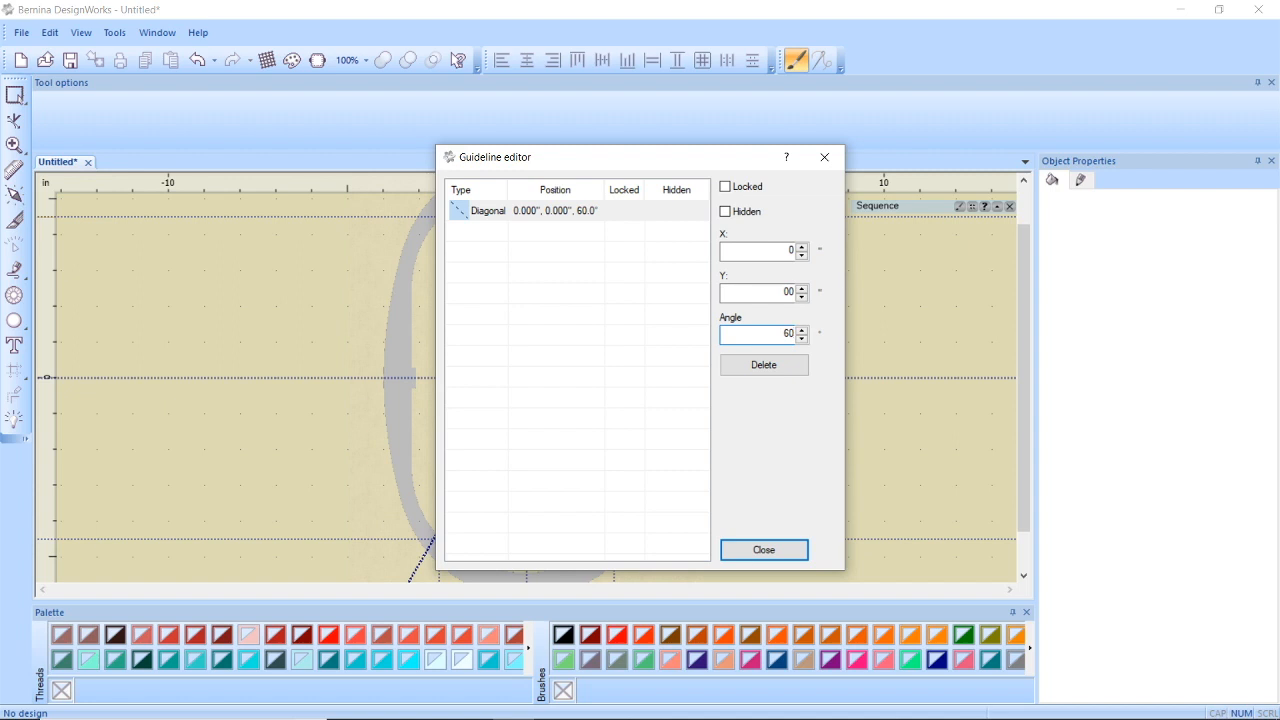
{"action": "left_click", "coordinate": [797, 550]}
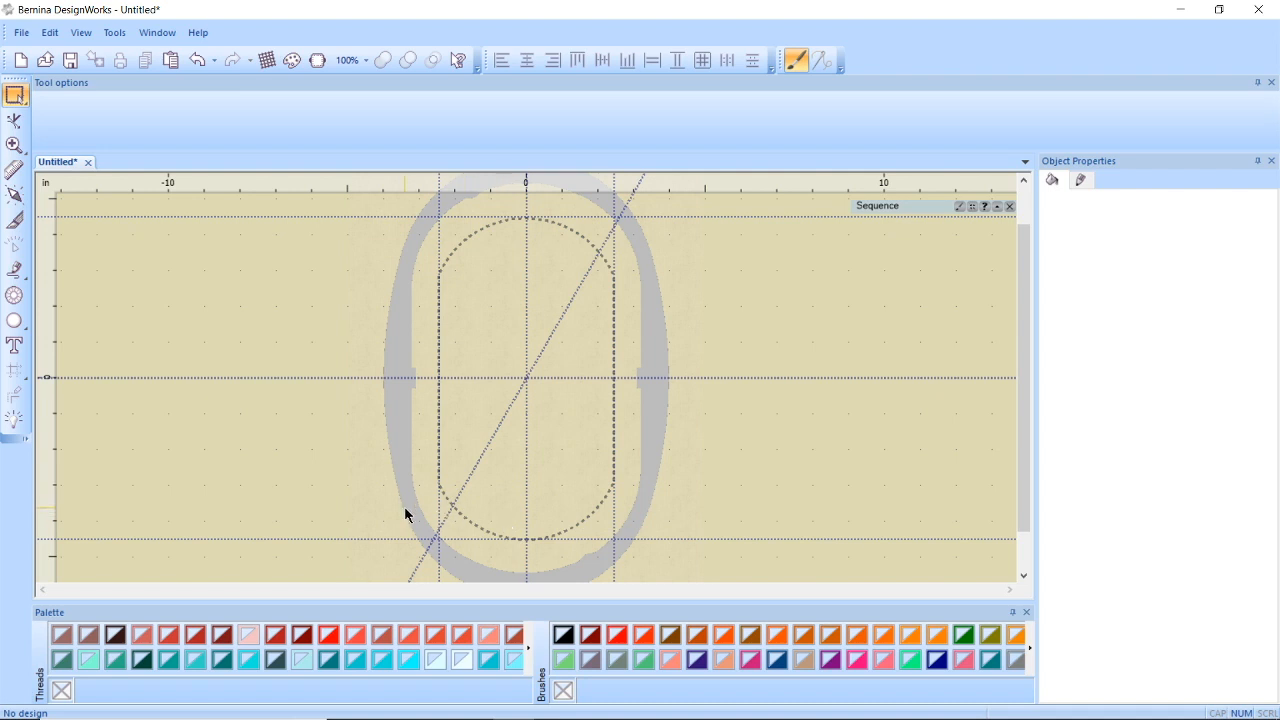
Step: Draw a tall ellipse about 3.14 inches wide and 5.02 inches high beside the hoop
{"action": "left_click", "coordinate": [23, 321]}
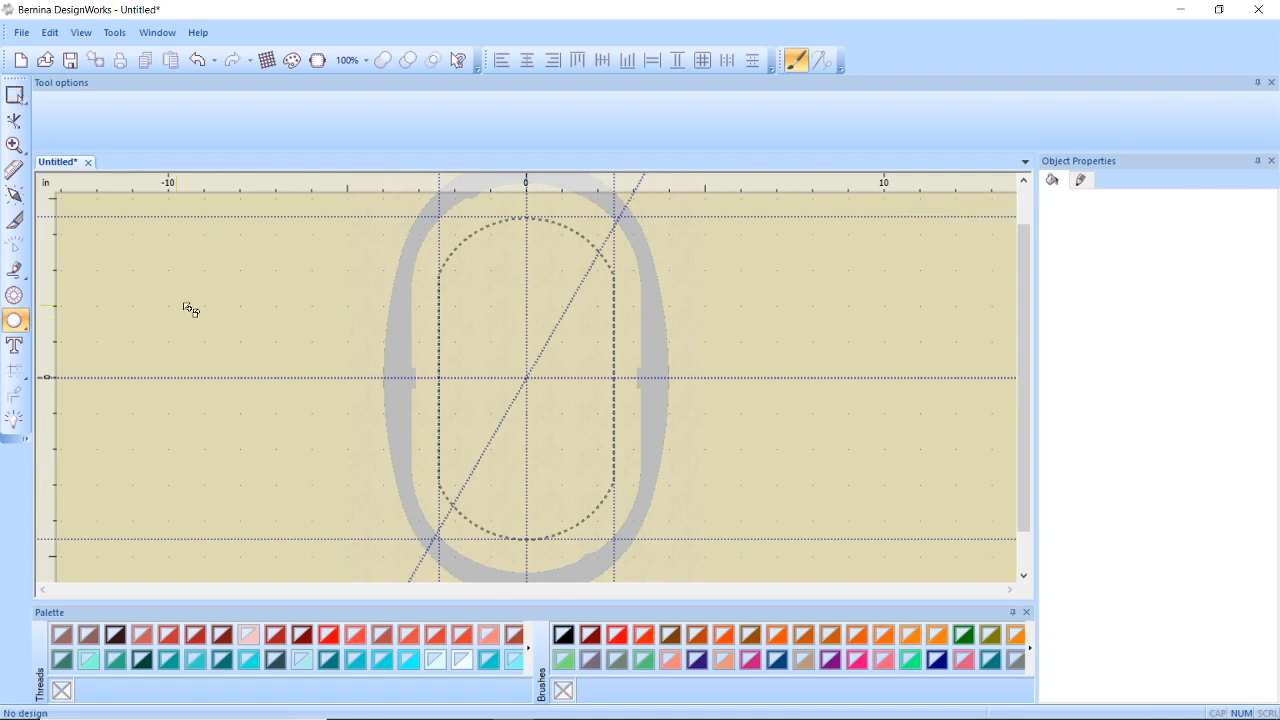
{"action": "left_click_drag", "start_coordinate": [203, 268], "coordinate": [312, 447]}
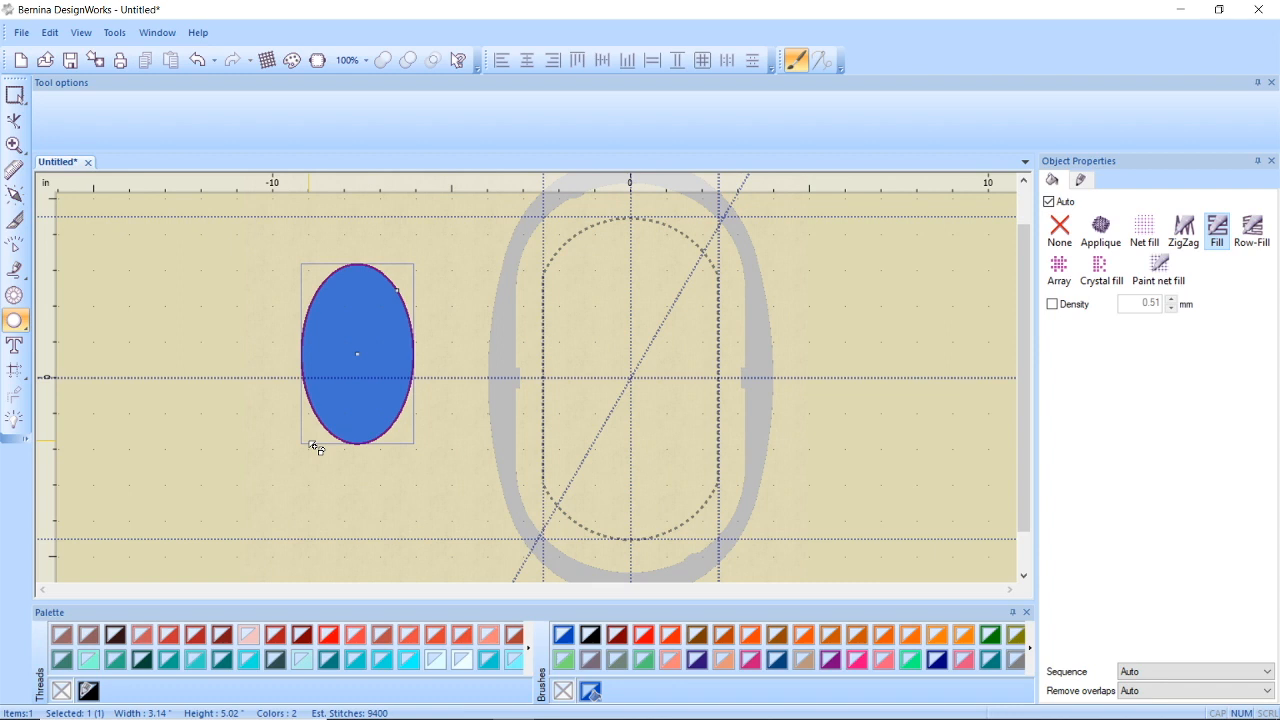
{"action": "key", "text": "Escape"}
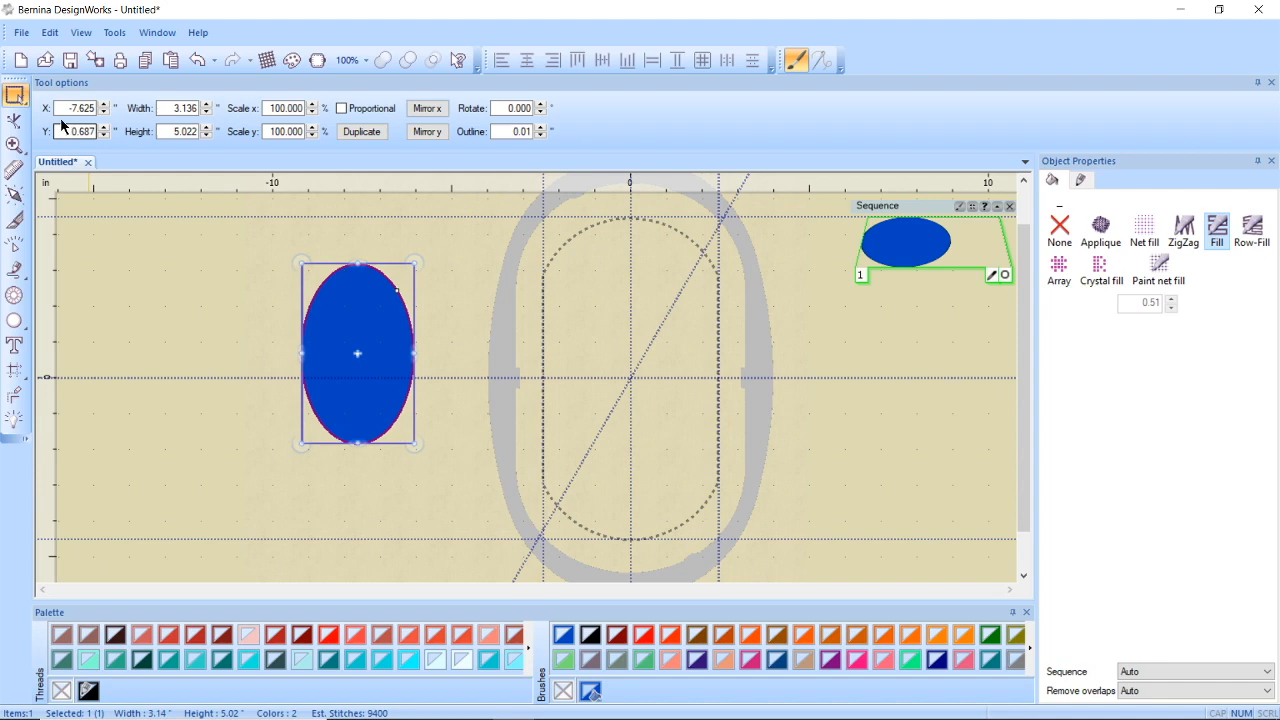
Step: Centre the ellipse in the hoop by setting its position to X 0 and Y 0
{"action": "left_click_drag", "start_coordinate": [59, 109], "coordinate": [98, 131]}
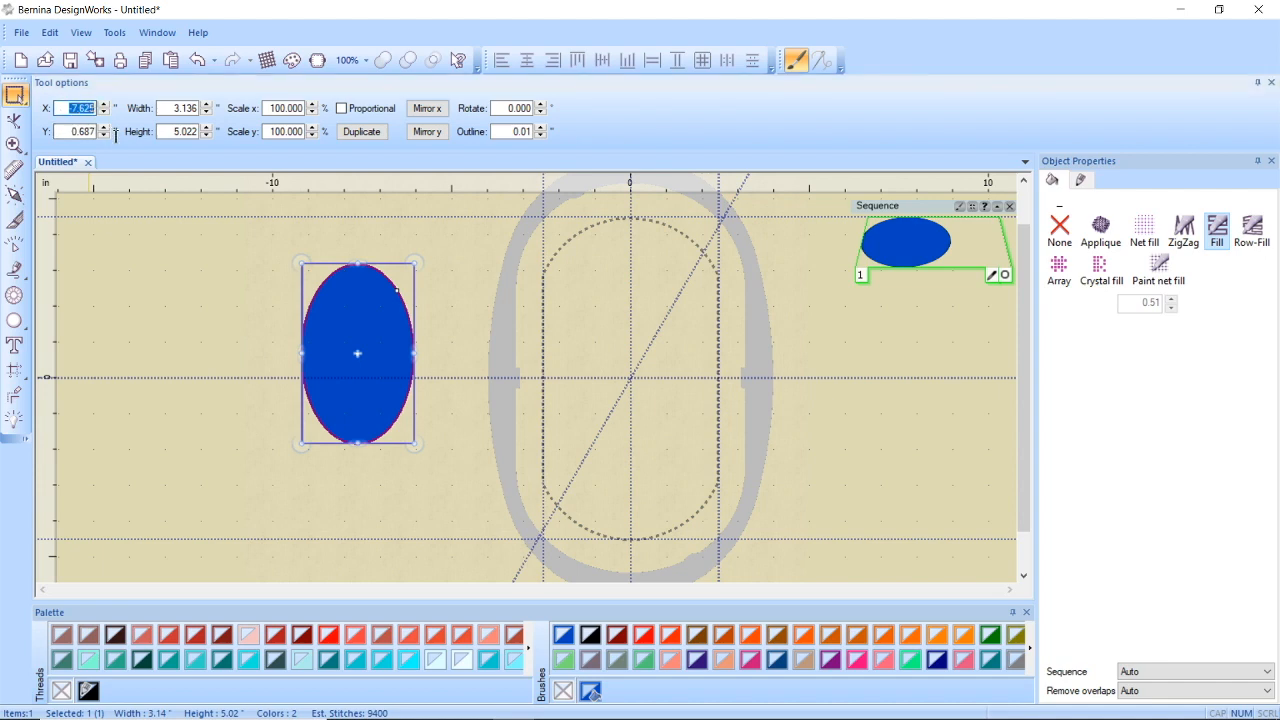
{"action": "type", "text": "0"}
{"action": "key", "text": "Tab"}
{"action": "type", "text": "0"}
{"action": "key", "text": "Tab"}
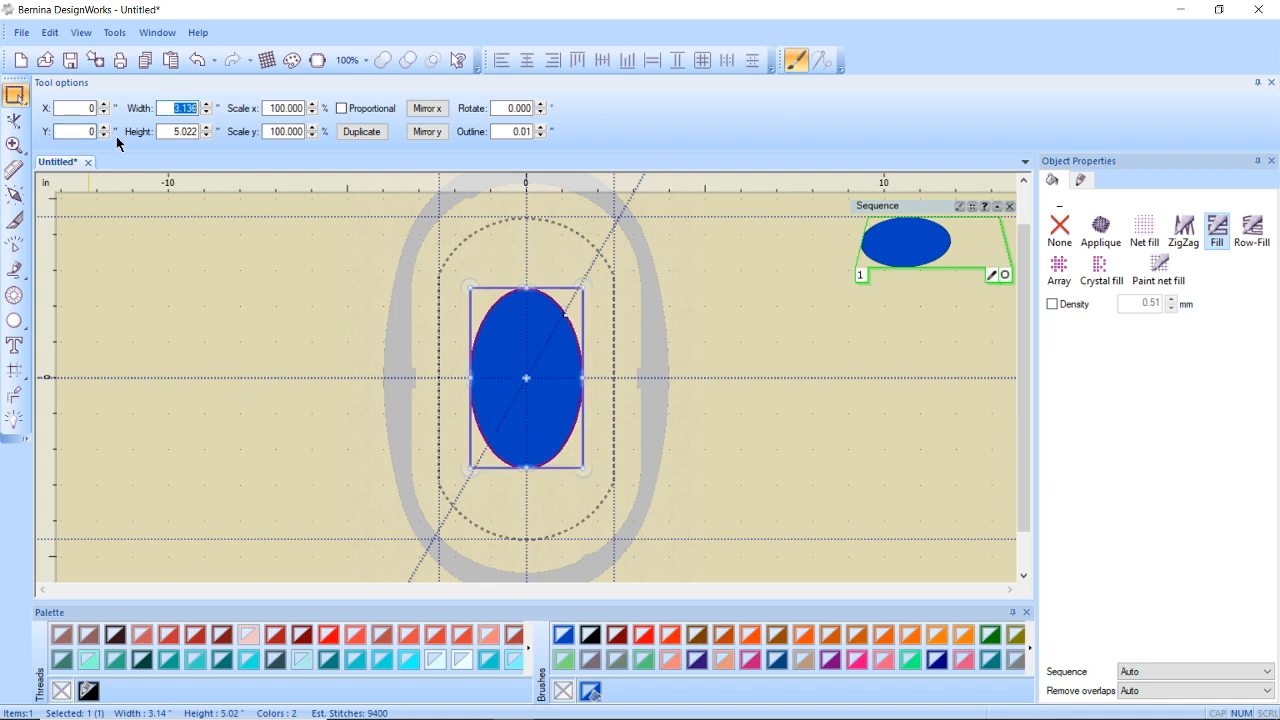
Step: Resize the ellipse to 0.75 inches wide and 2.25 inches high
{"action": "type", "text": ".75"}
{"action": "key", "text": "Tab"}
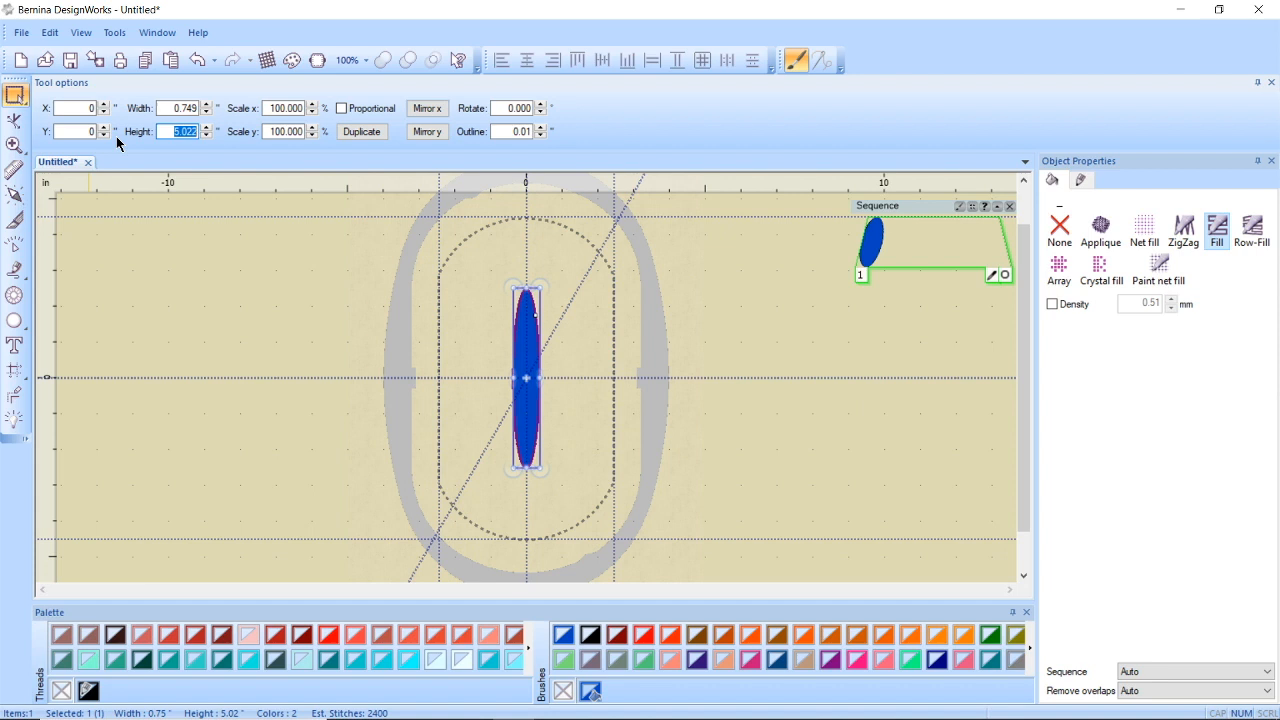
{"action": "type", "text": "2.25"}
{"action": "key", "text": "Return"}
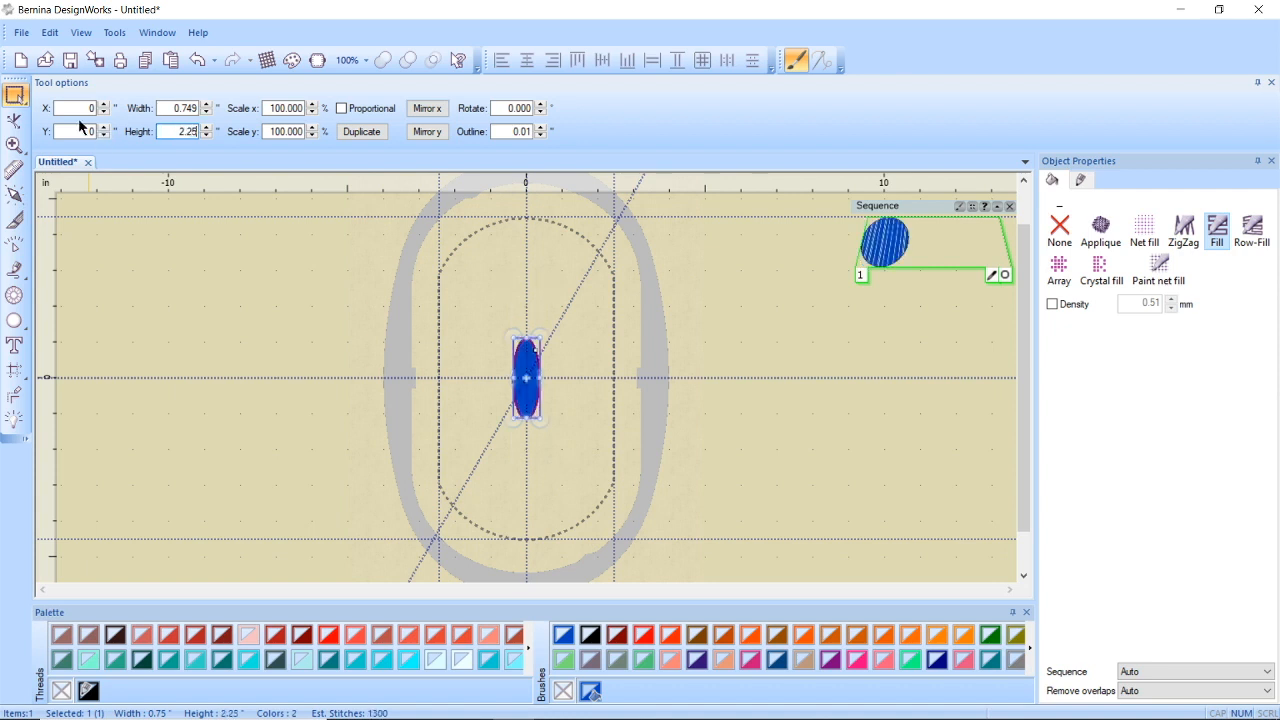
Step: Move the ellipse up to a Y position of 1.25 inches
{"action": "double_click", "coordinate": [77, 135]}
{"action": "type", "text": "1.25"}
{"action": "key", "text": "Return"}
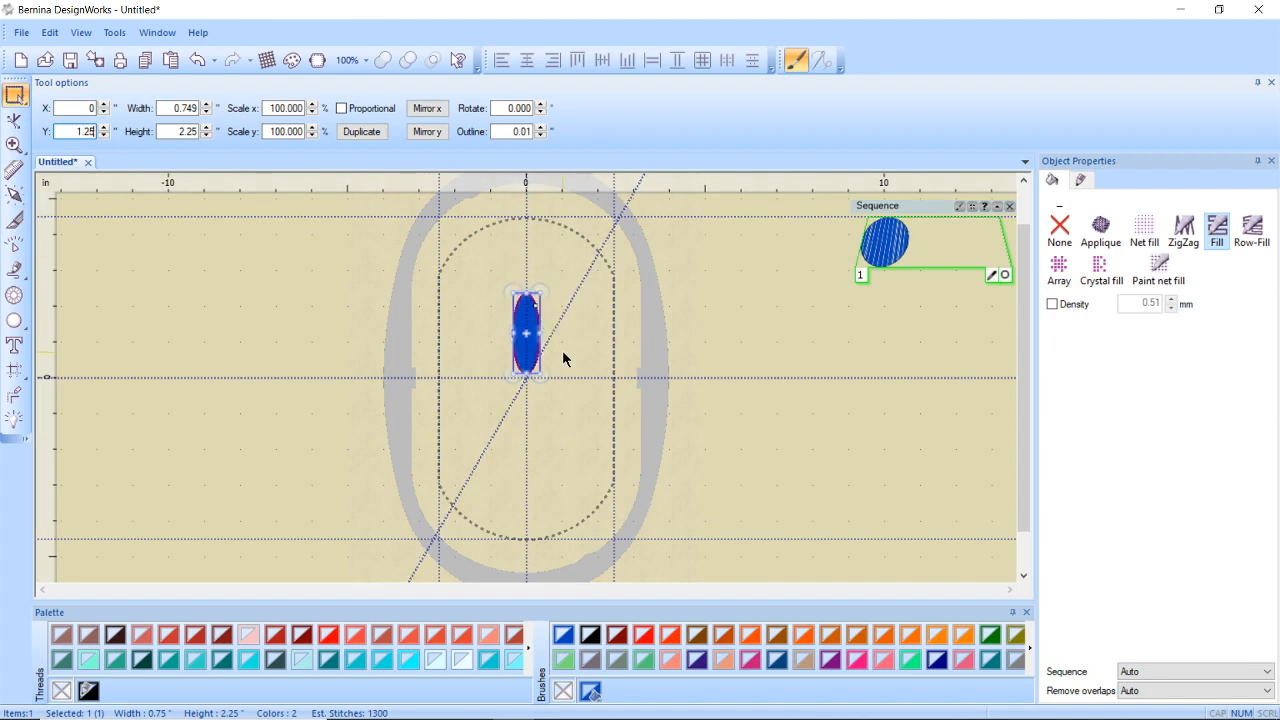
Step: Convert the petal-shaped ellipse to curves
{"action": "scroll", "coordinate": [535, 340], "scroll_direction": "up", "scroll_amount": 3}
{"action": "scroll", "coordinate": [533, 338], "scroll_direction": "up", "scroll_amount": 2}
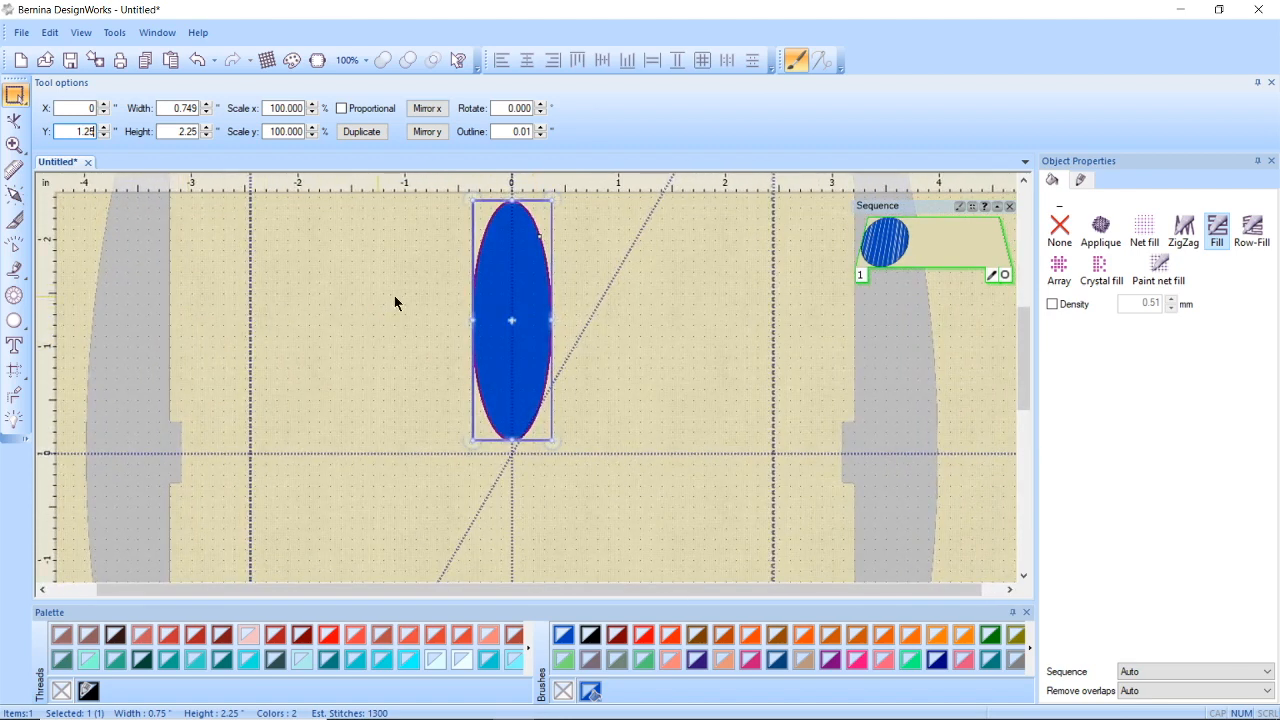
{"action": "right_click", "coordinate": [494, 279]}
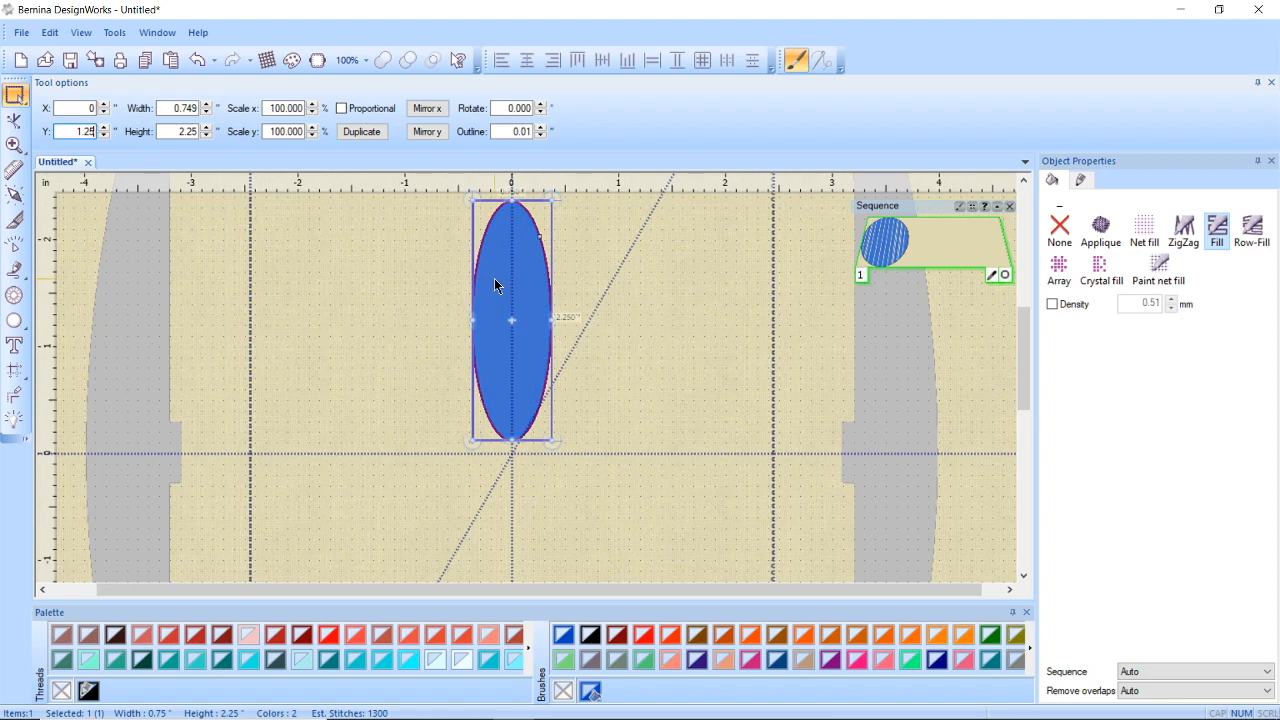
{"action": "right_click", "coordinate": [494, 279]}
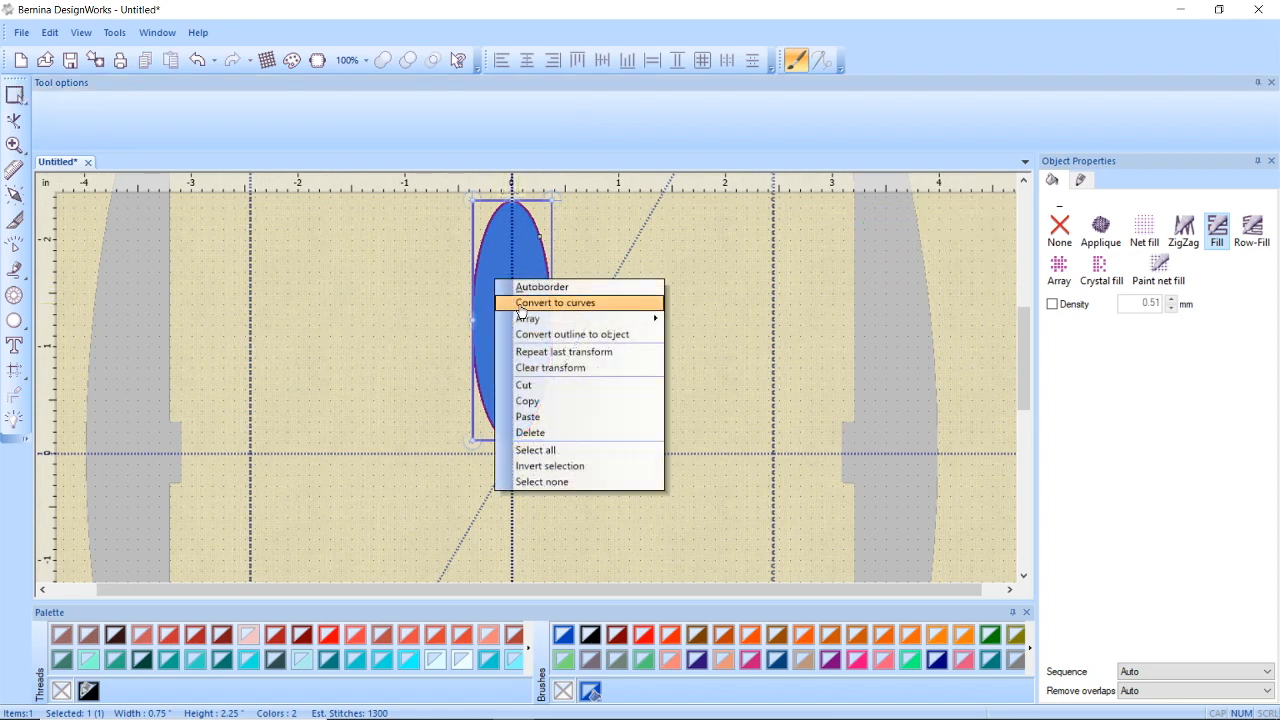
{"action": "left_click", "coordinate": [520, 306]}
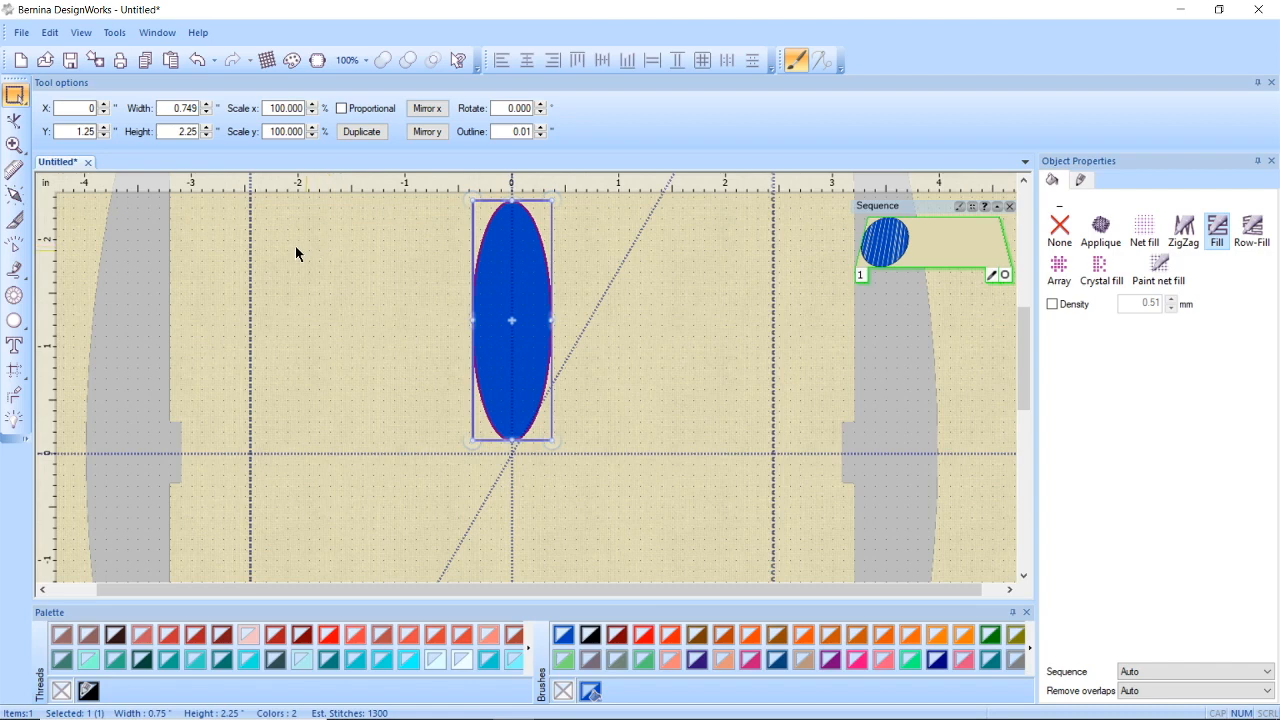
Step: Turn on adding new objects as clones and place a petal clone rotated about 30 degrees clockwise around the hoop centre, along the diagonal guideline
{"action": "left_click", "coordinate": [52, 36]}
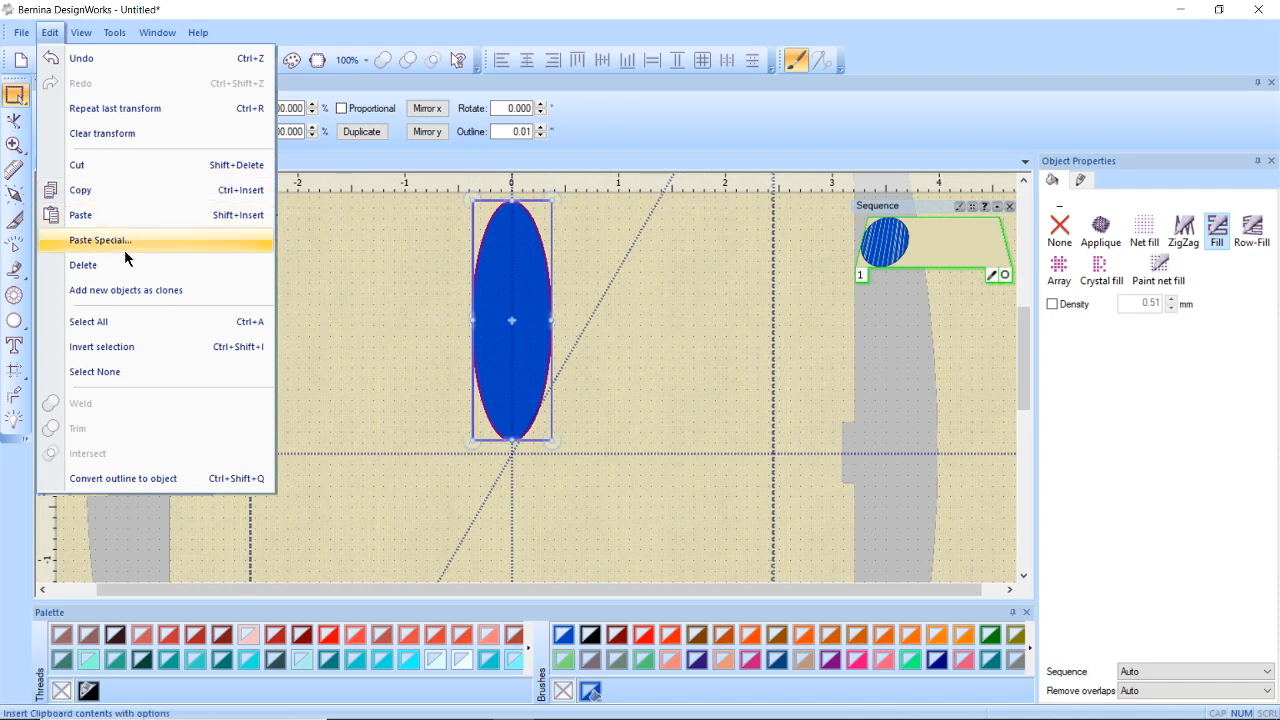
{"action": "left_click", "coordinate": [154, 293]}
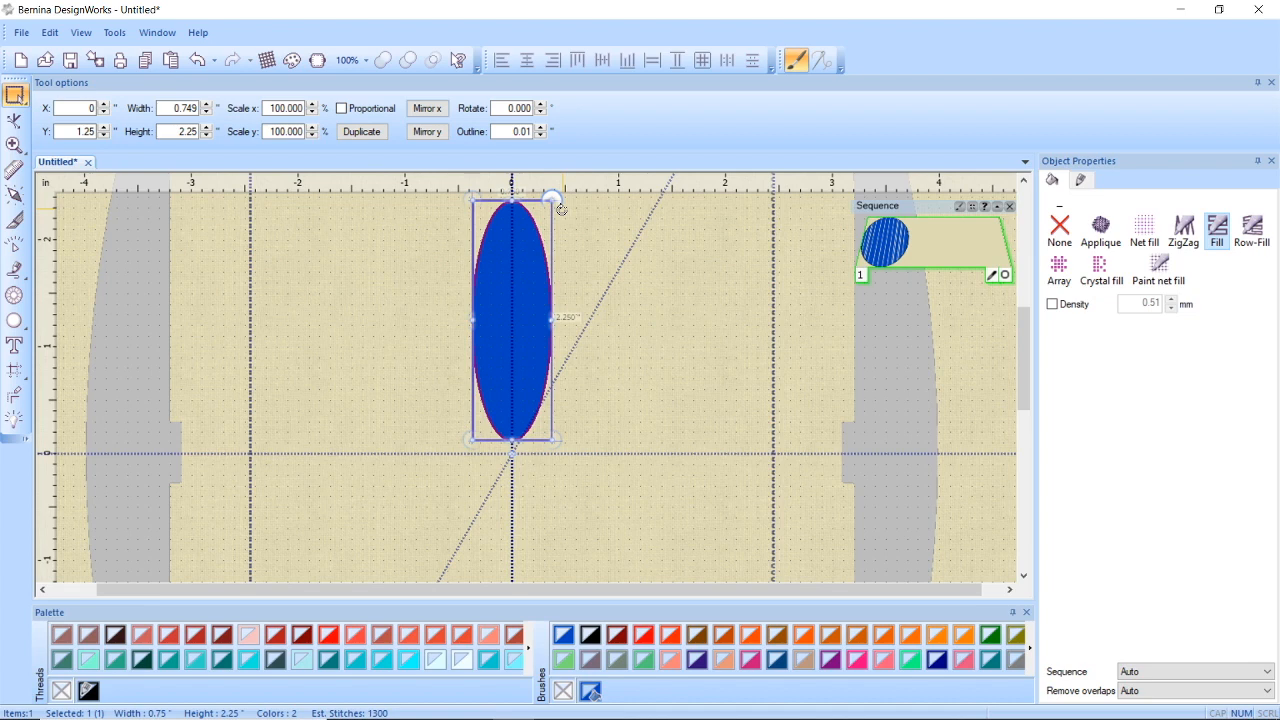
{"action": "left_click_drag", "start_coordinate": [561, 208], "coordinate": [651, 281]}
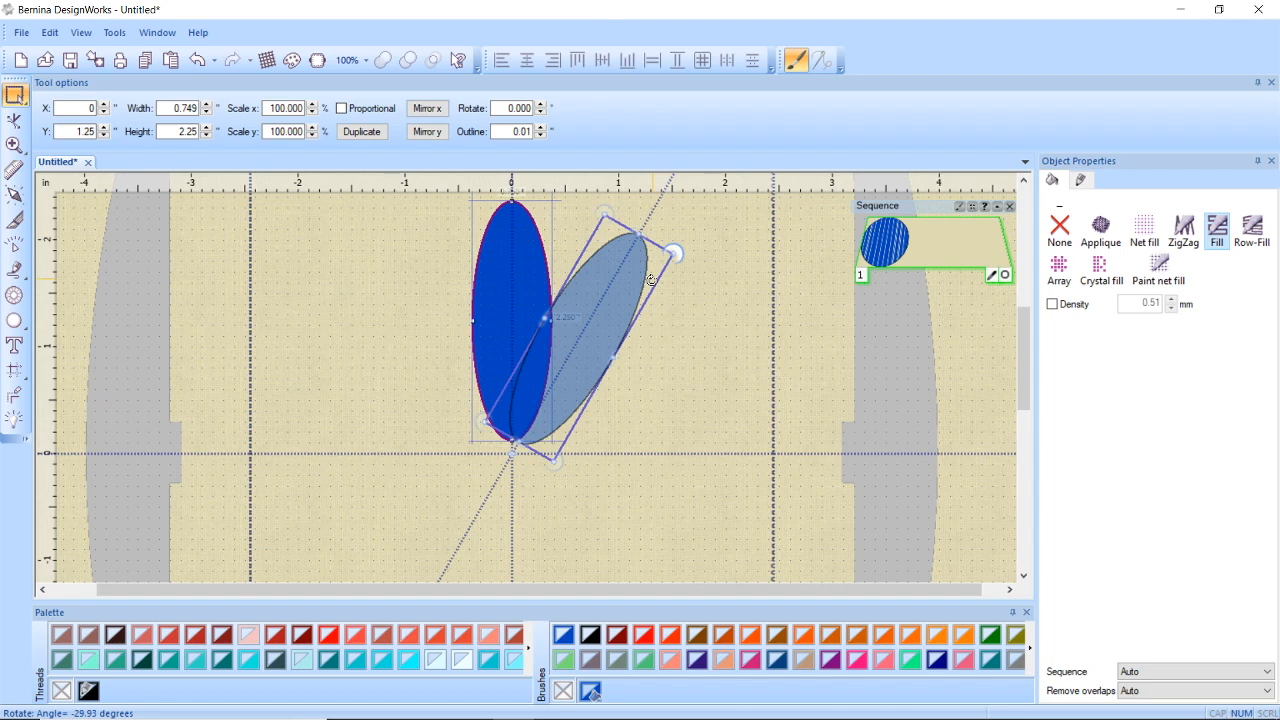
{"action": "right_click", "coordinate": [651, 281]}
{"action": "left_click_drag", "start_coordinate": [651, 281], "coordinate": [652, 280]}
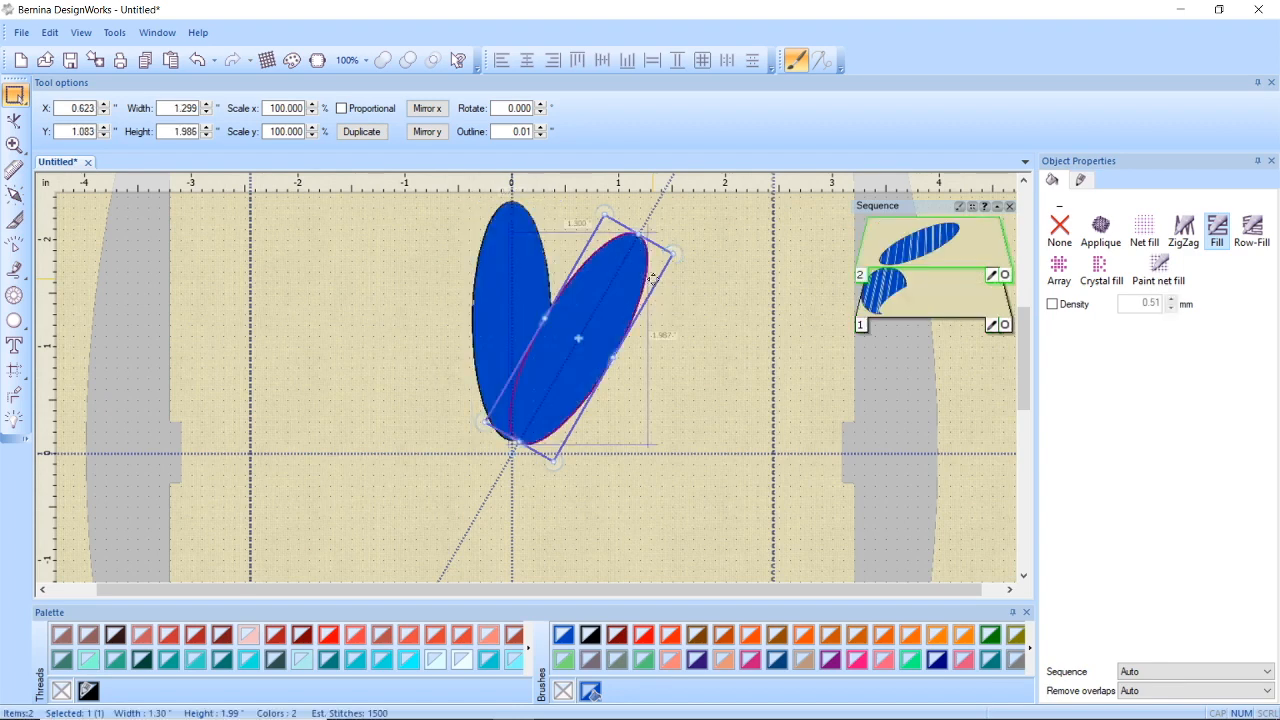
Step: Repeat the last rotation transform on the petal clone until twelve petals form a full circle around the hoop centre
{"action": "right_click", "coordinate": [652, 280]}
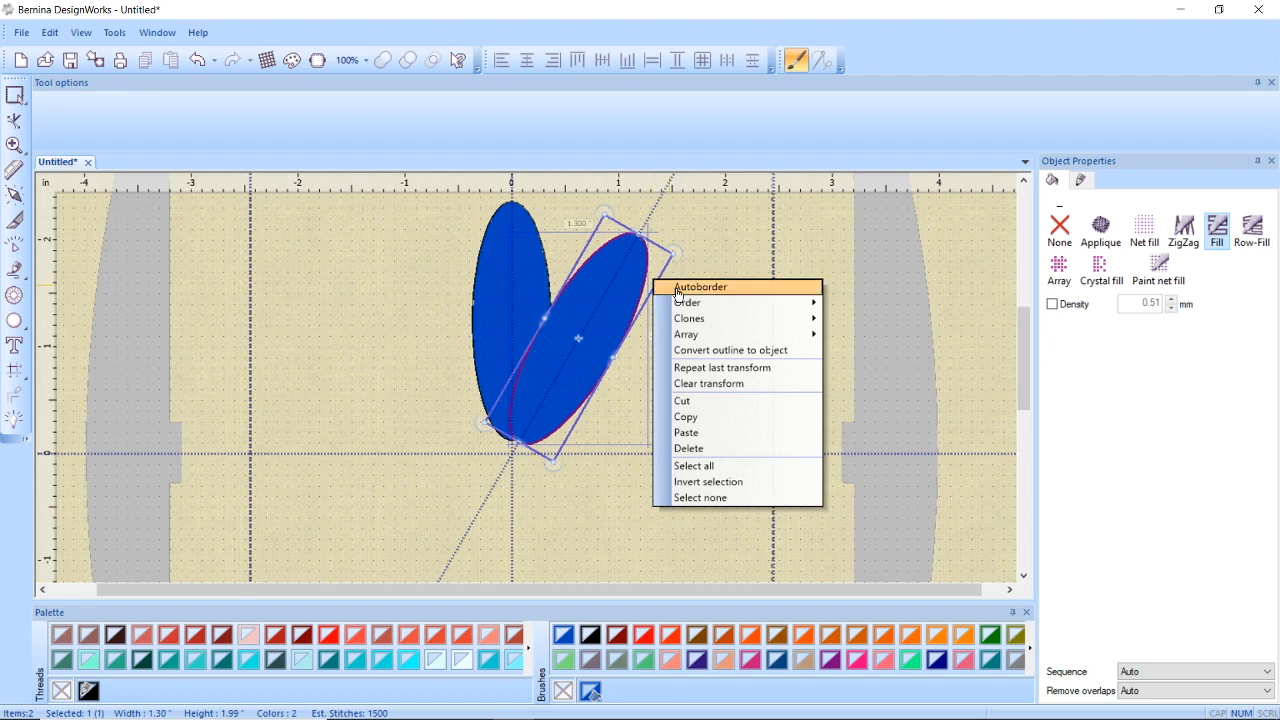
{"action": "left_click", "coordinate": [720, 368]}
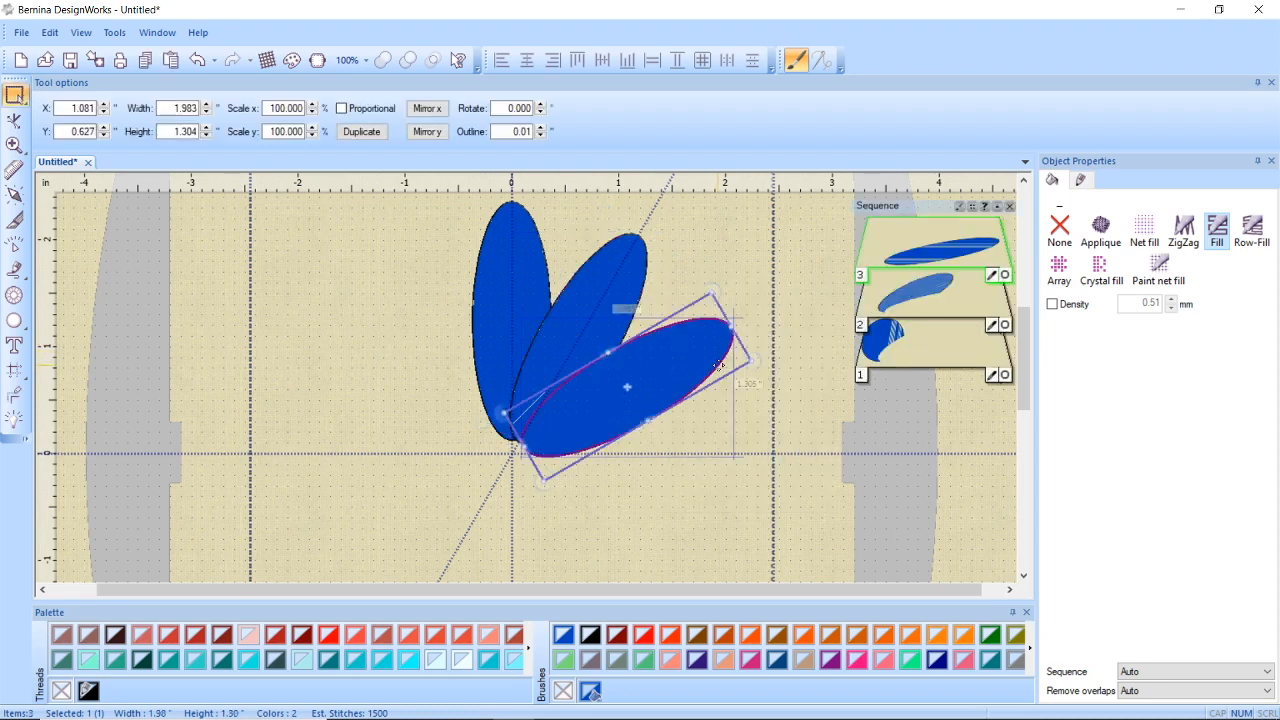
{"action": "right_click", "coordinate": [739, 263]}
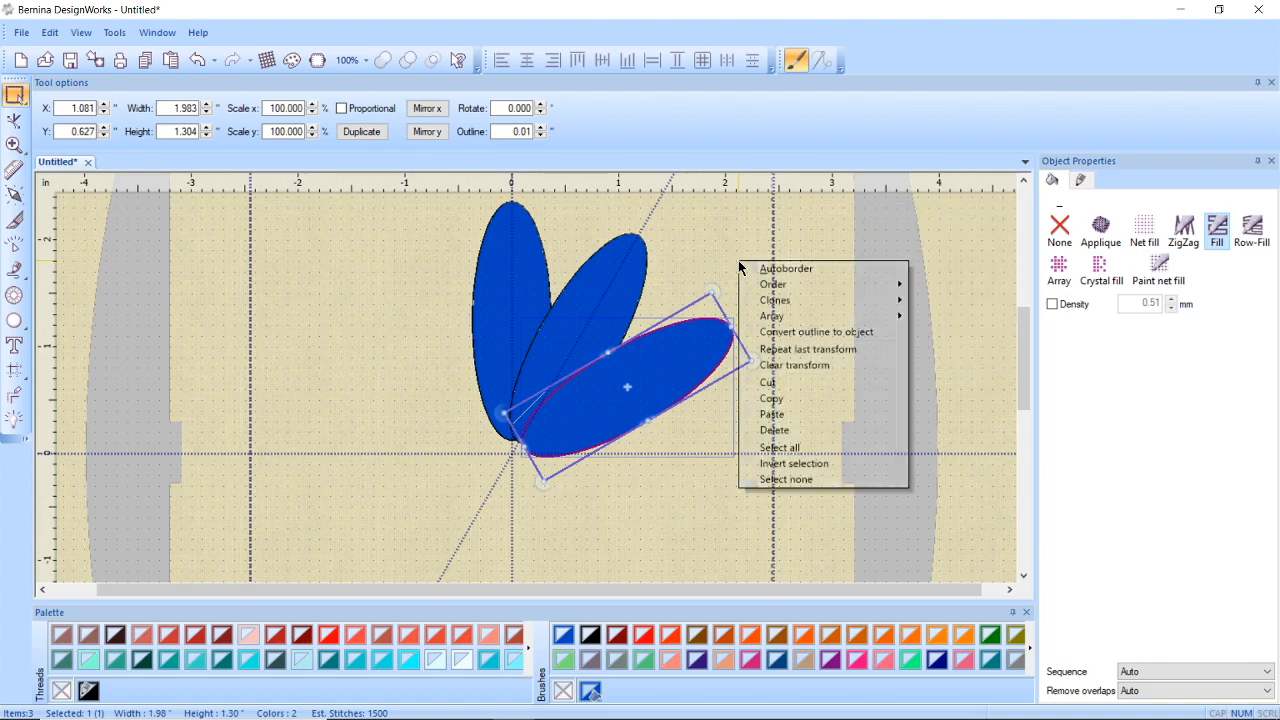
{"action": "left_click", "coordinate": [773, 349]}
{"action": "right_click", "coordinate": [776, 351]}
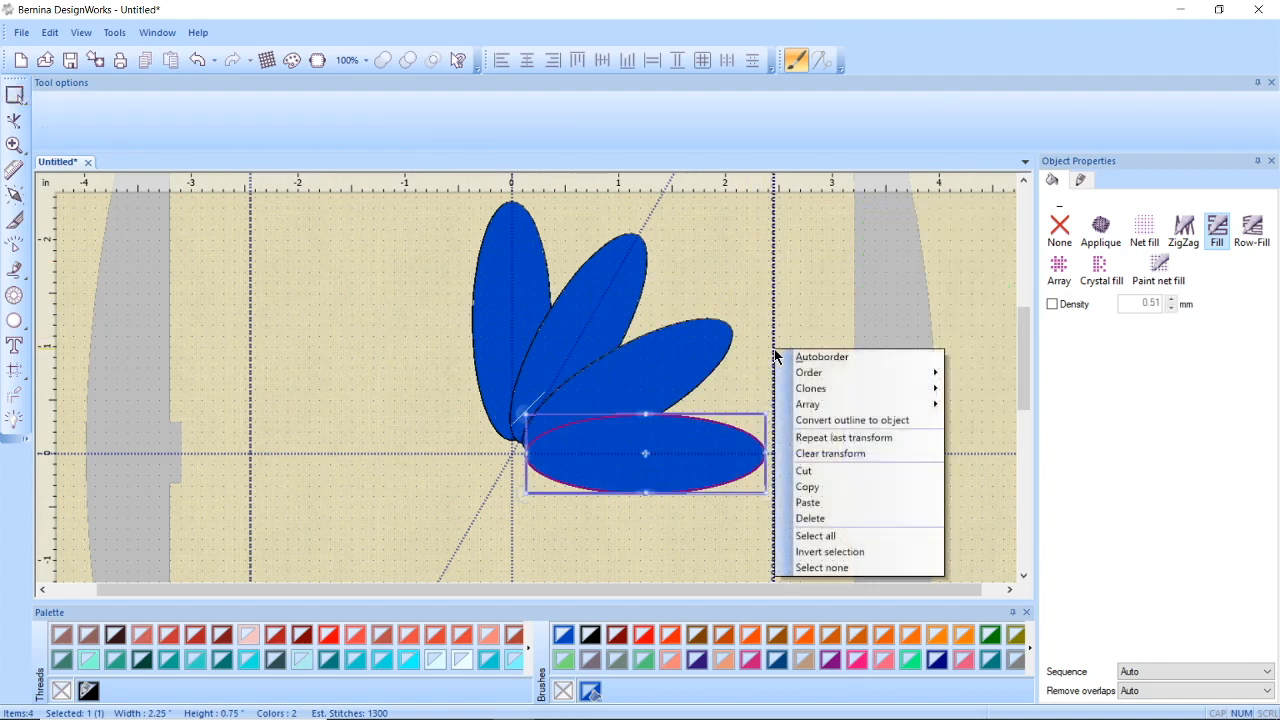
{"action": "left_click", "coordinate": [813, 441]}
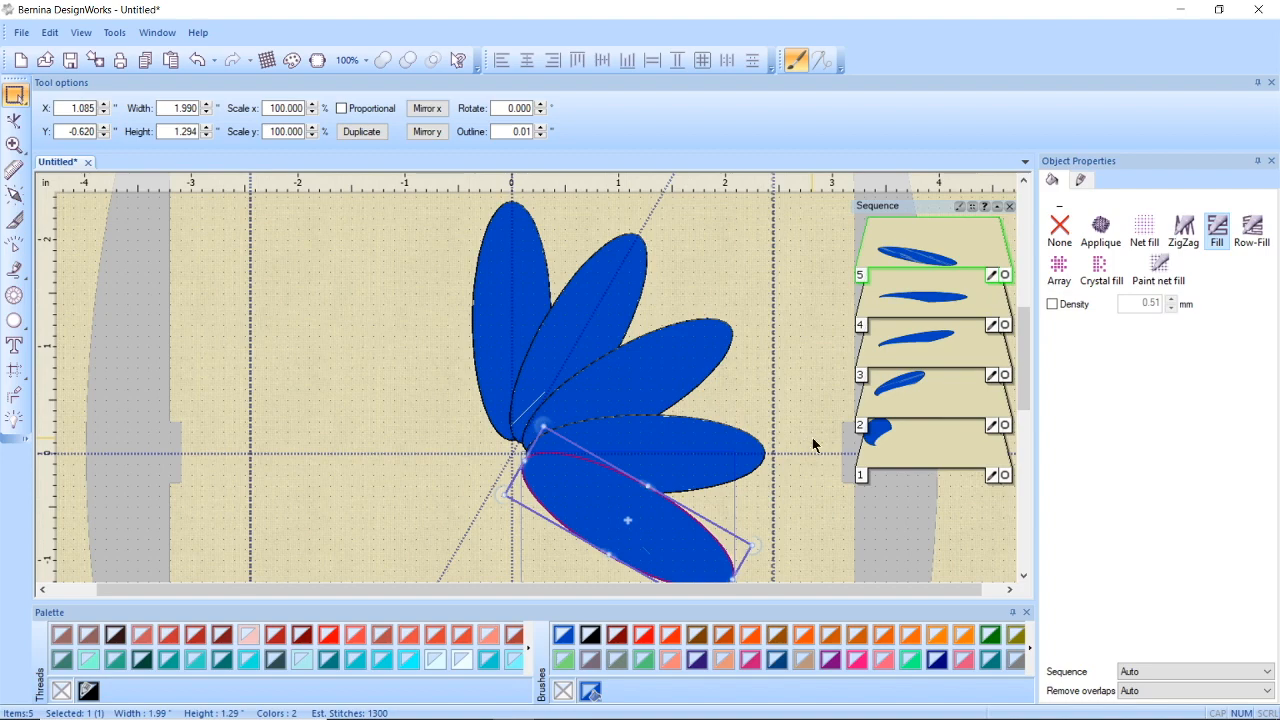
{"action": "right_click", "coordinate": [813, 441]}
{"action": "left_click", "coordinate": [813, 442]}
{"action": "right_click", "coordinate": [813, 442]}
{"action": "left_click", "coordinate": [814, 443]}
{"action": "right_click", "coordinate": [816, 450]}
{"action": "left_click", "coordinate": [816, 445]}
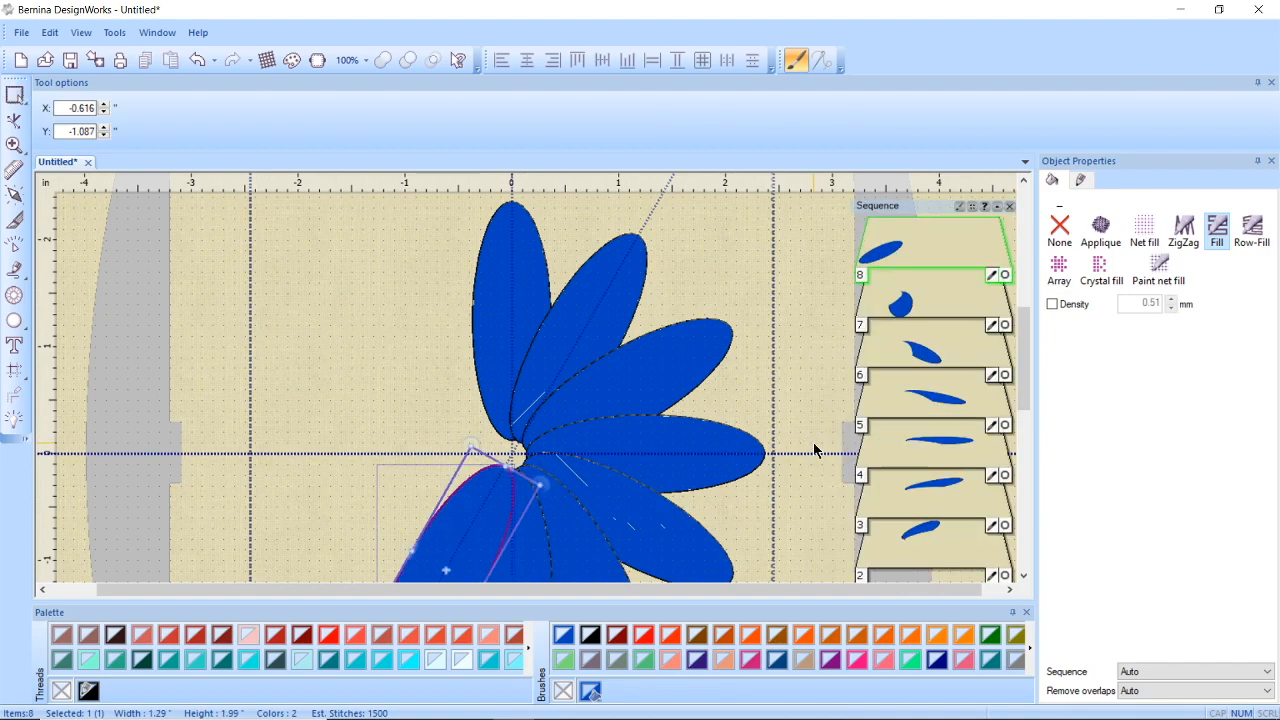
{"action": "right_click", "coordinate": [813, 442]}
{"action": "left_click", "coordinate": [815, 445]}
{"action": "right_click", "coordinate": [815, 450]}
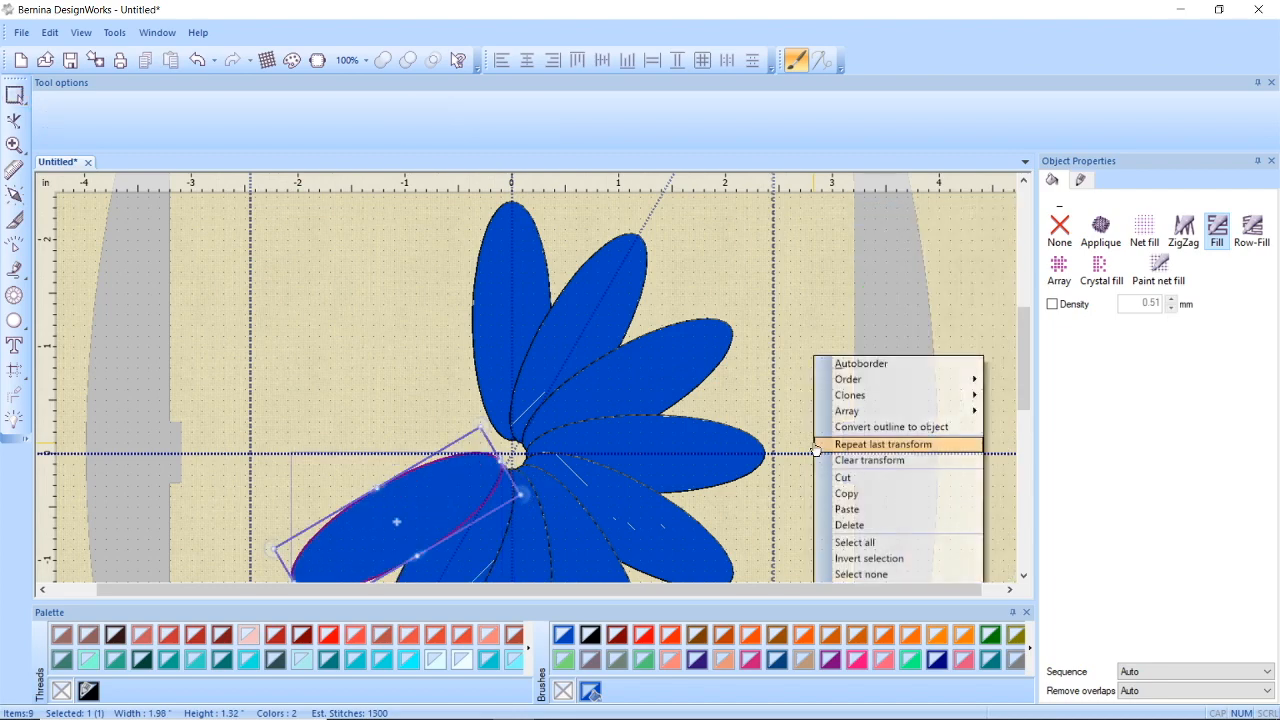
{"action": "left_click", "coordinate": [815, 448]}
{"action": "right_click", "coordinate": [815, 450]}
{"action": "left_click", "coordinate": [815, 448]}
{"action": "right_click", "coordinate": [815, 450]}
{"action": "left_click", "coordinate": [816, 446]}
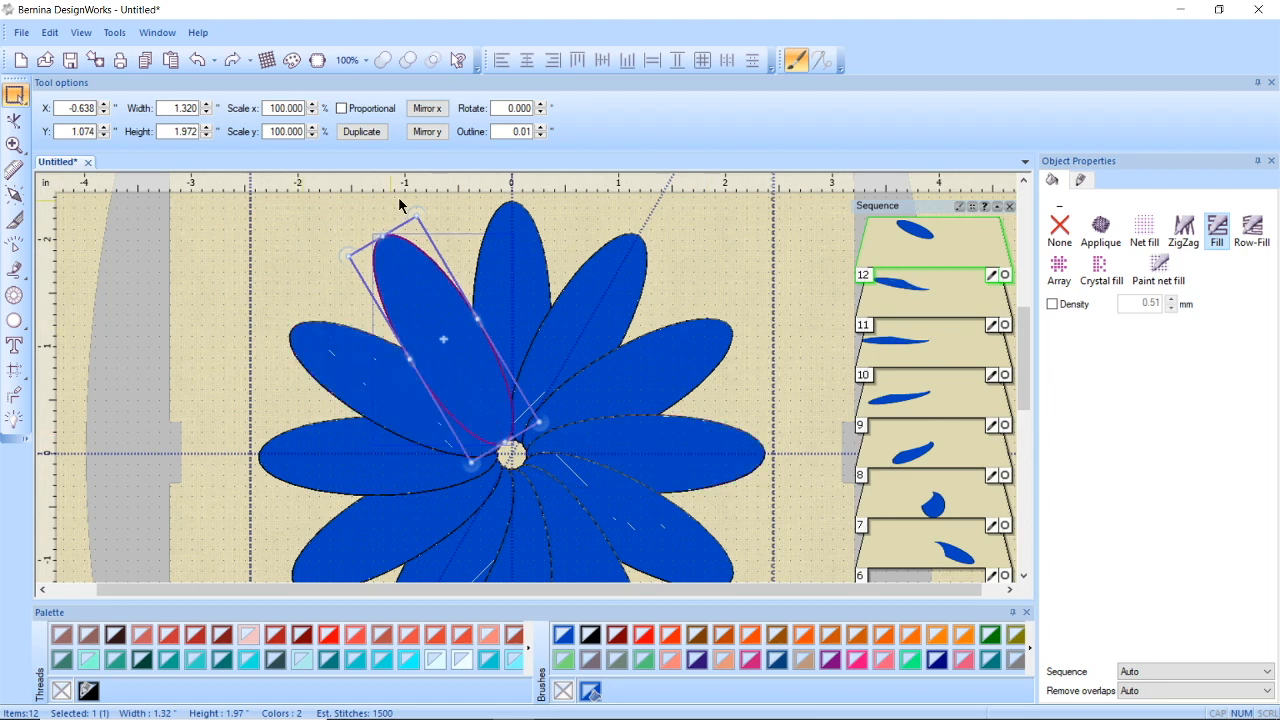
Step: Change the tip node of the original vertical petal to a cusp node
{"action": "left_click", "coordinate": [502, 253]}
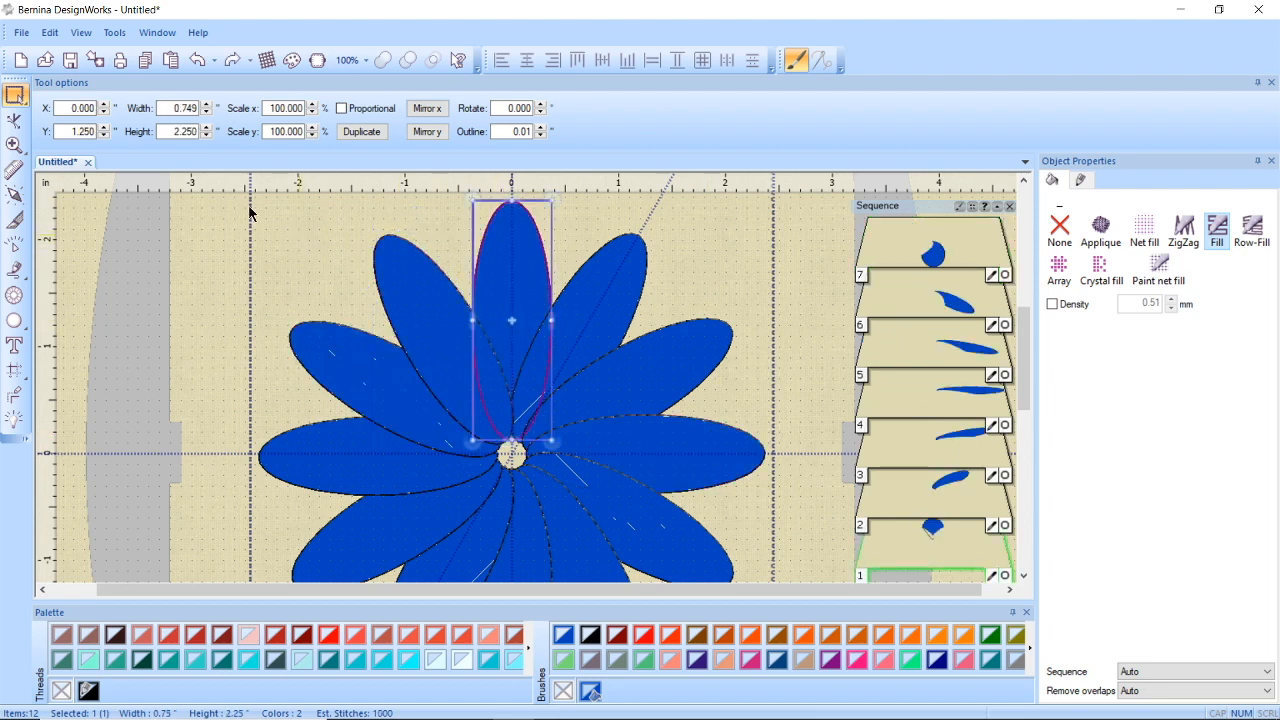
{"action": "left_click", "coordinate": [15, 120]}
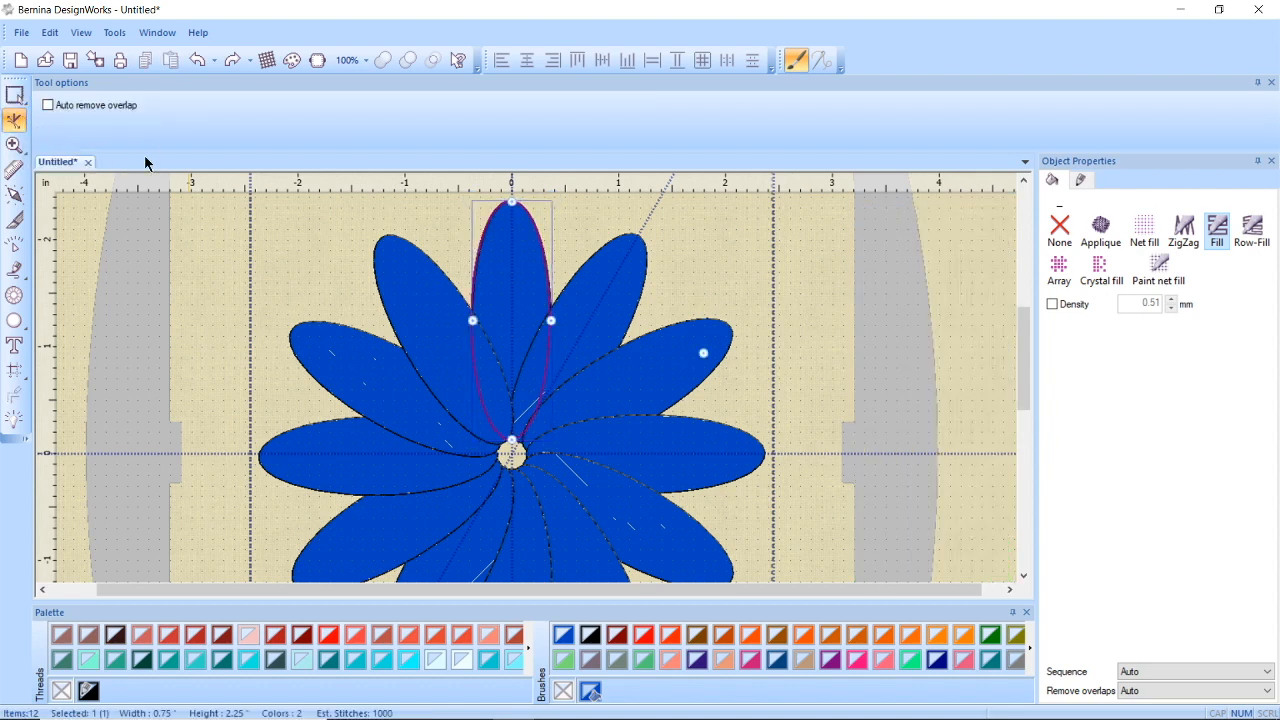
{"action": "left_click", "coordinate": [520, 208]}
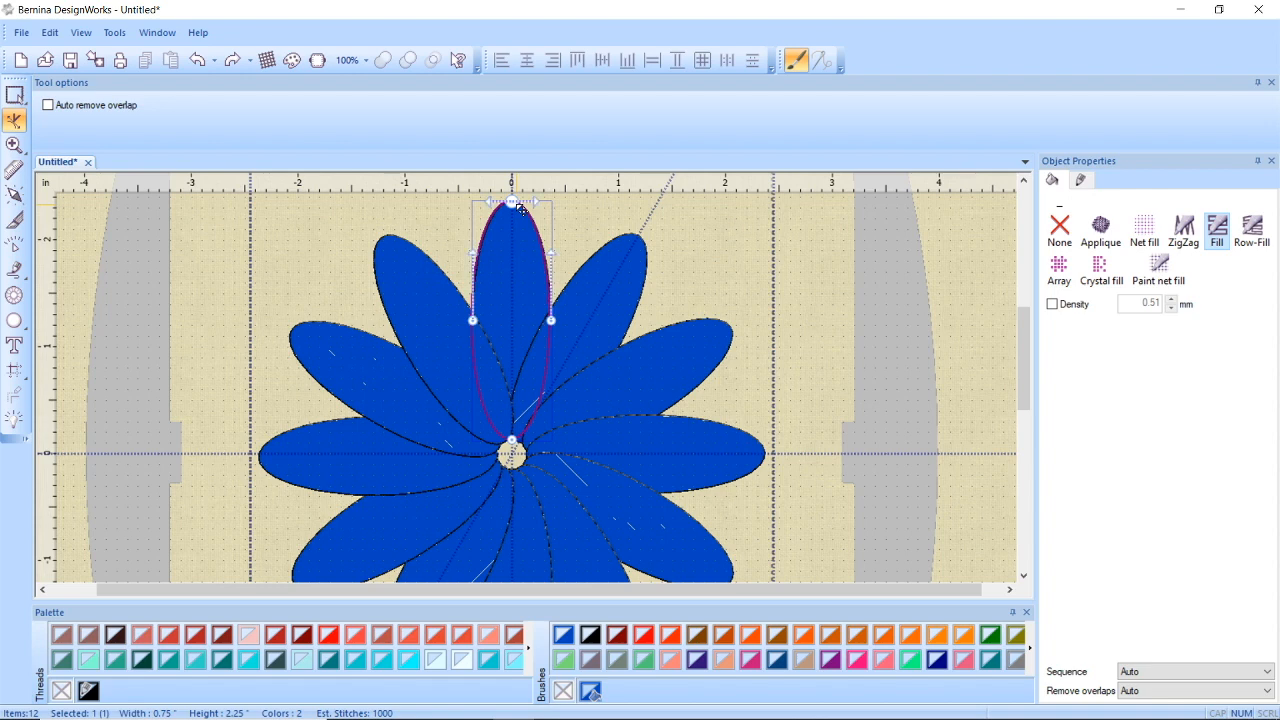
{"action": "right_click", "coordinate": [521, 208]}
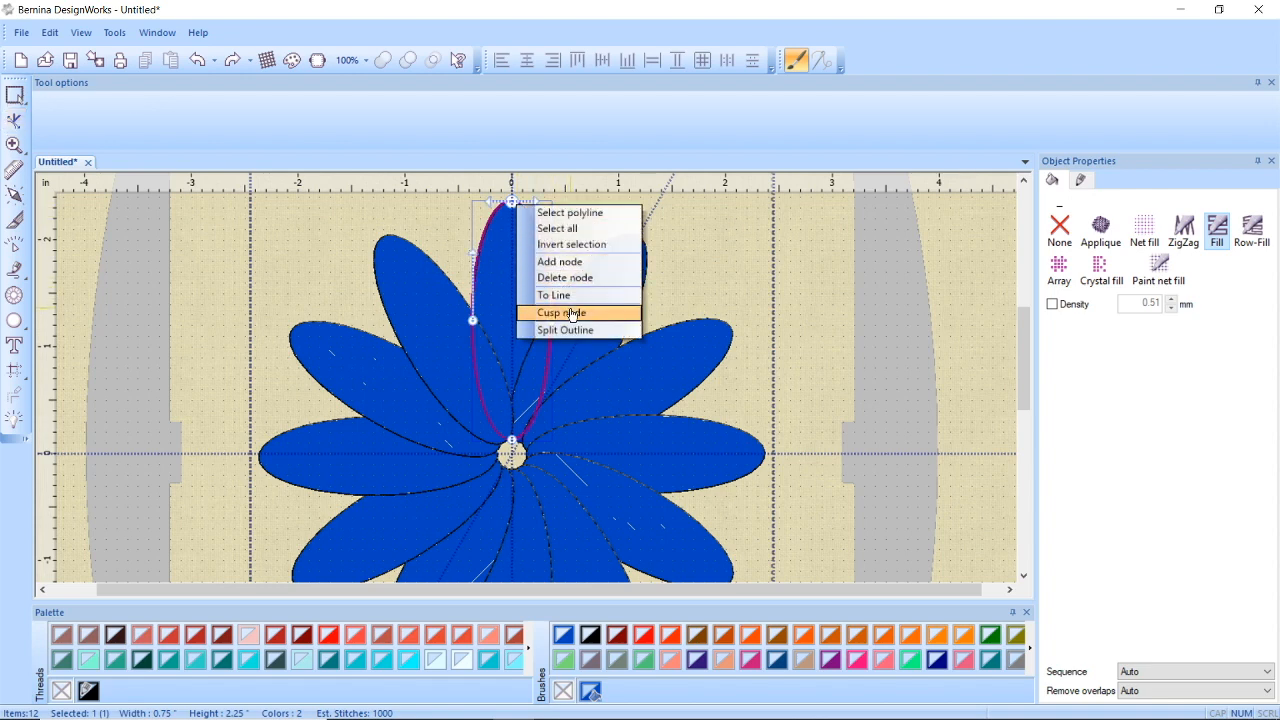
{"action": "left_click", "coordinate": [573, 316]}
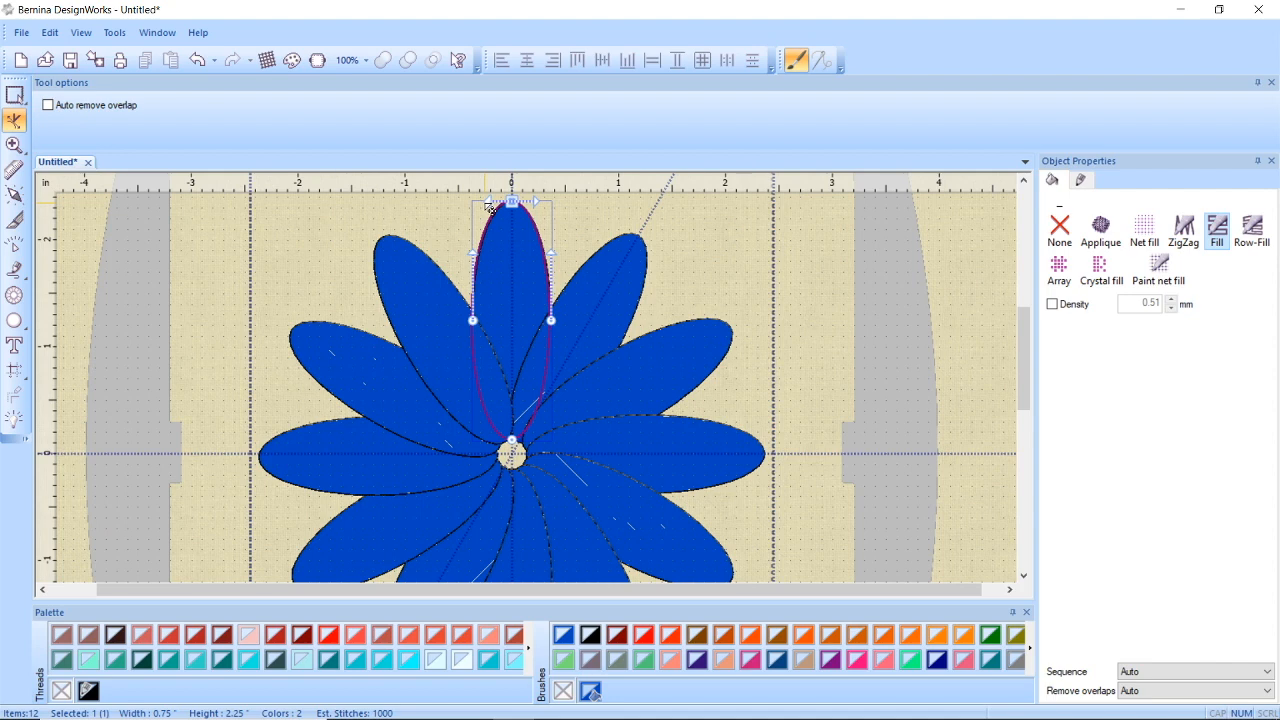
Step: Pull both curve handles of the tip node down along the petal's sides to shape a sharp, pointed tip
{"action": "left_click_drag", "start_coordinate": [492, 208], "coordinate": [480, 307]}
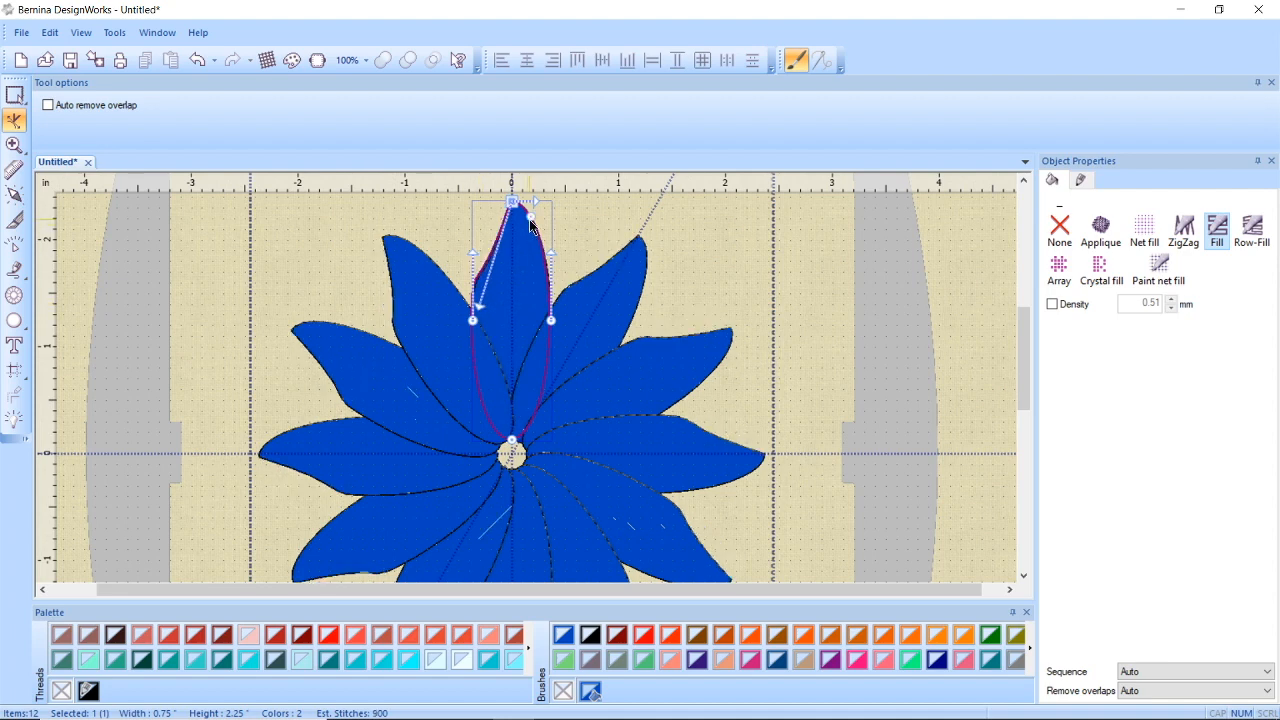
{"action": "left_click_drag", "start_coordinate": [535, 203], "coordinate": [550, 311]}
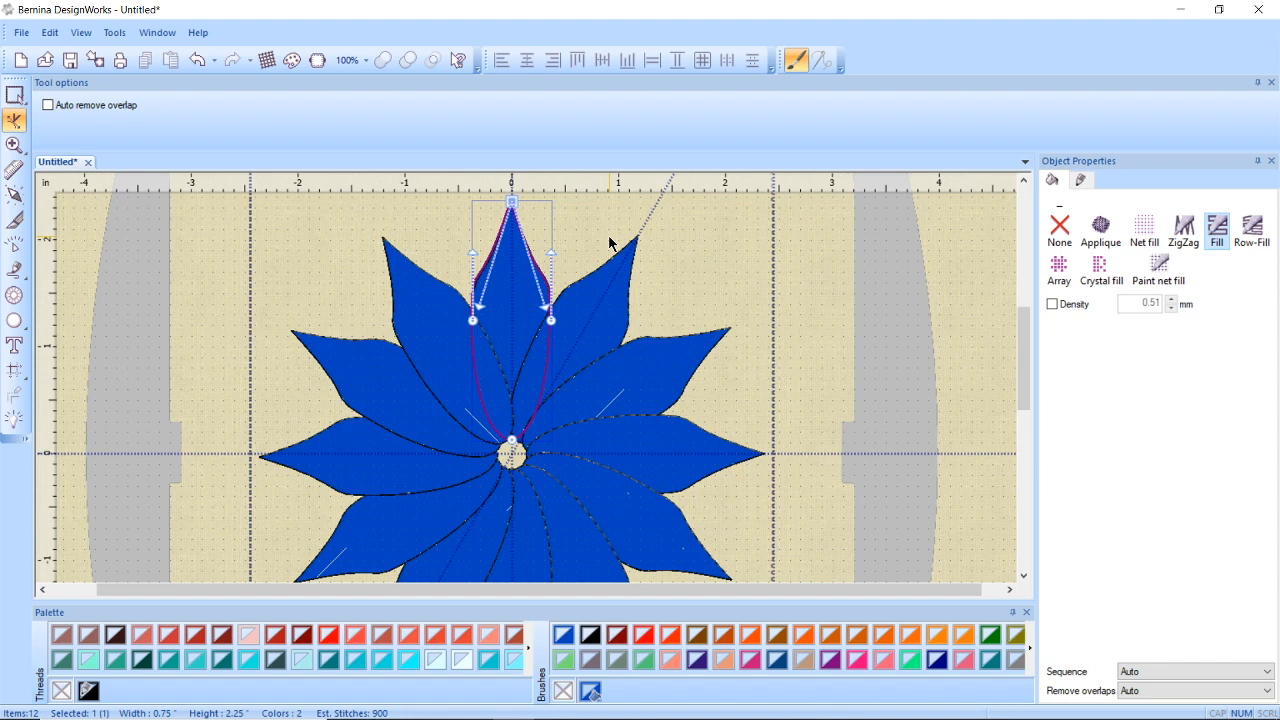
{"action": "key", "text": "space"}
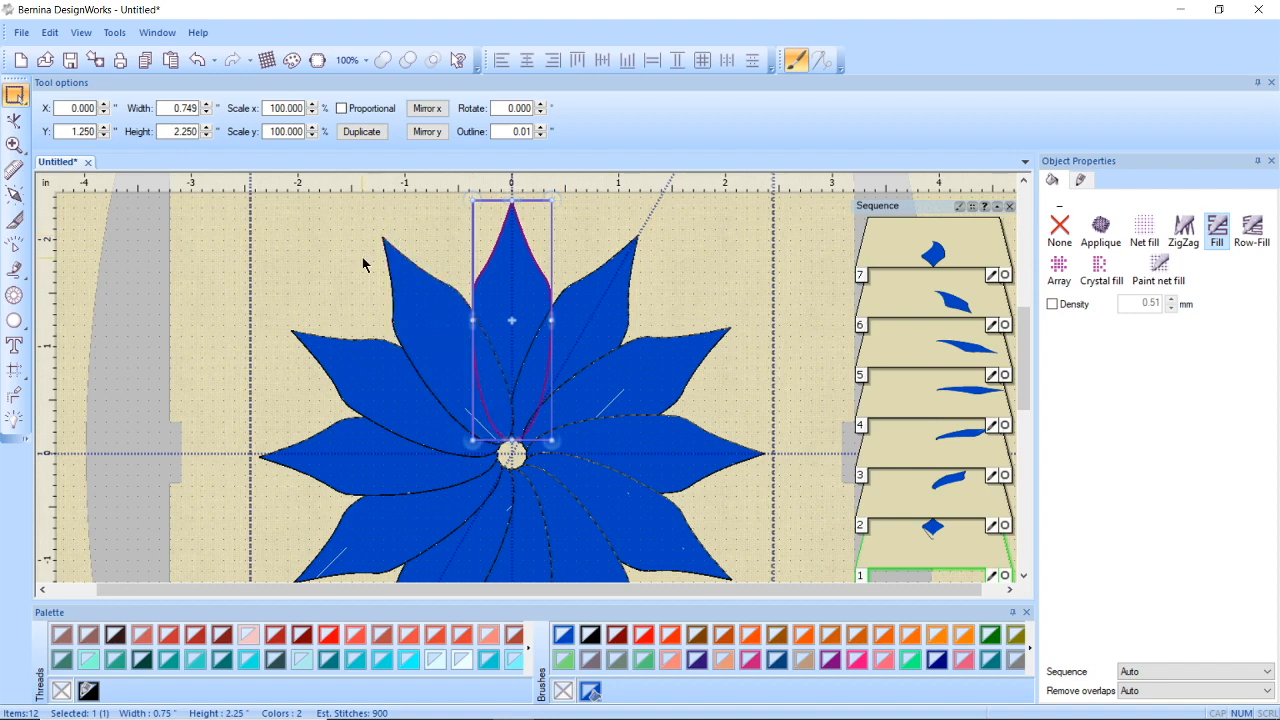
Step: Select all twelve petals, group them, and show them as a single colour block in the sequence view
{"action": "left_click", "coordinate": [47, 36]}
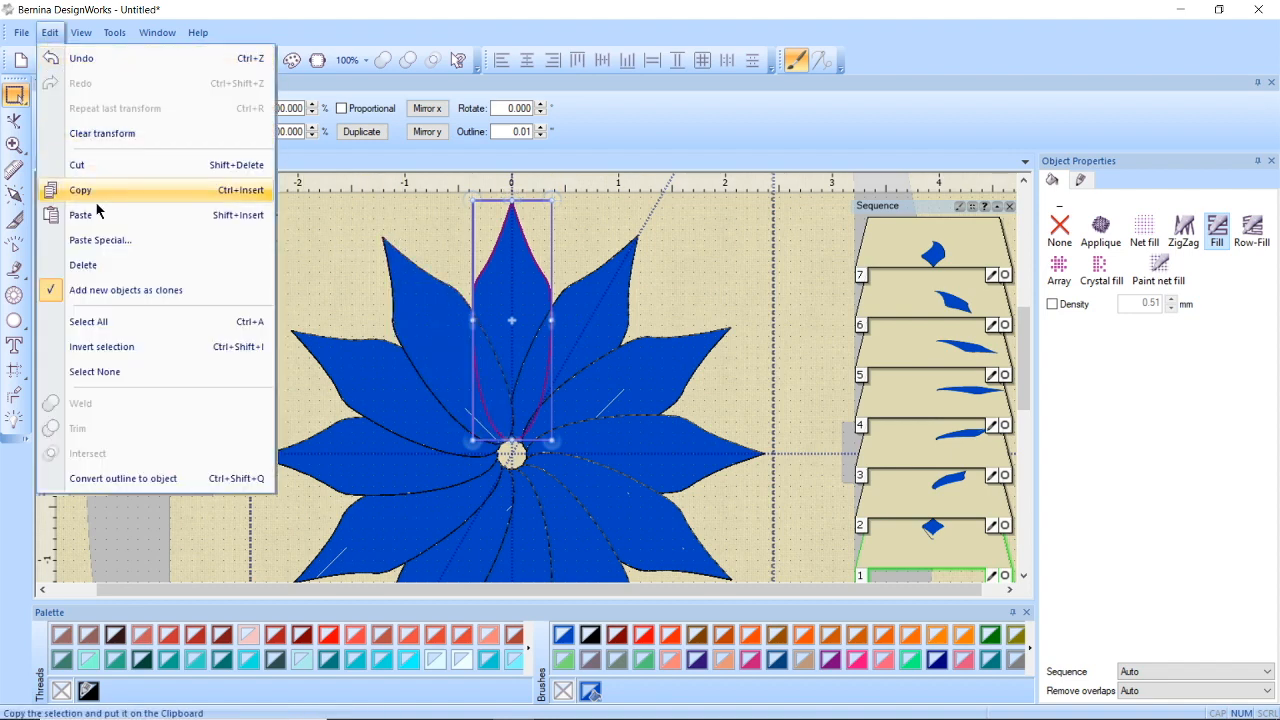
{"action": "left_click", "coordinate": [115, 321]}
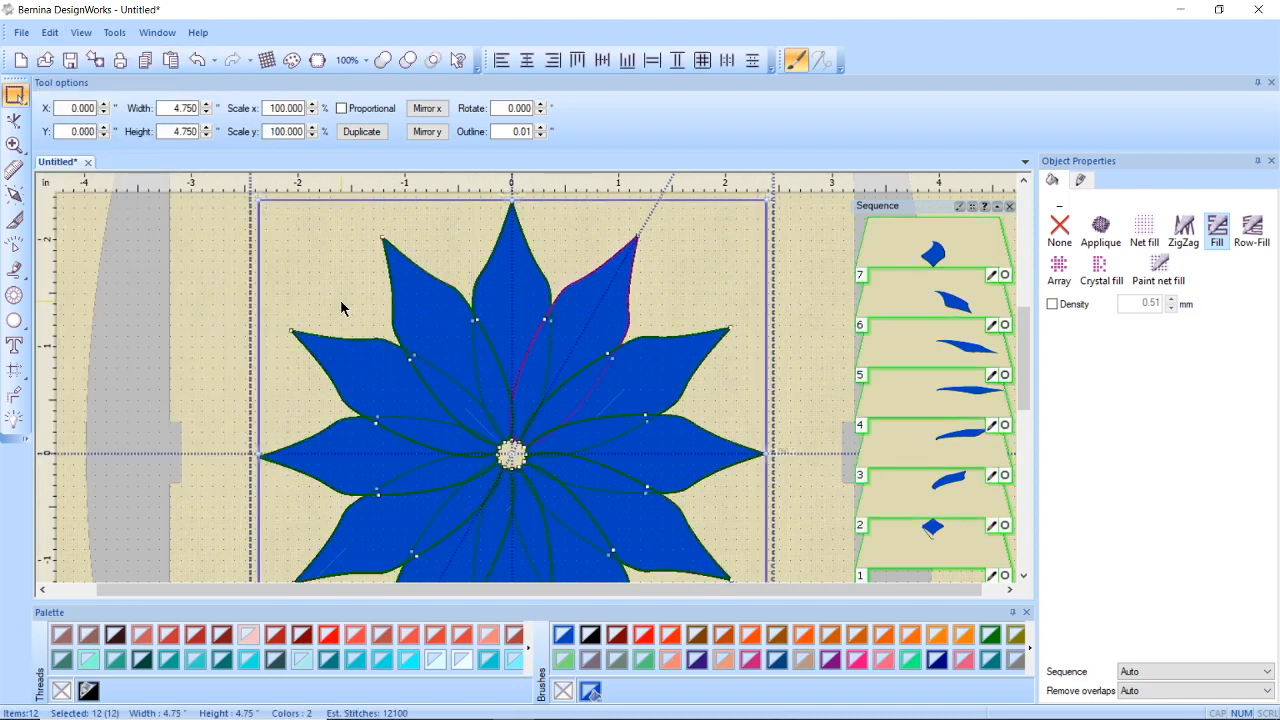
{"action": "right_click", "coordinate": [530, 320]}
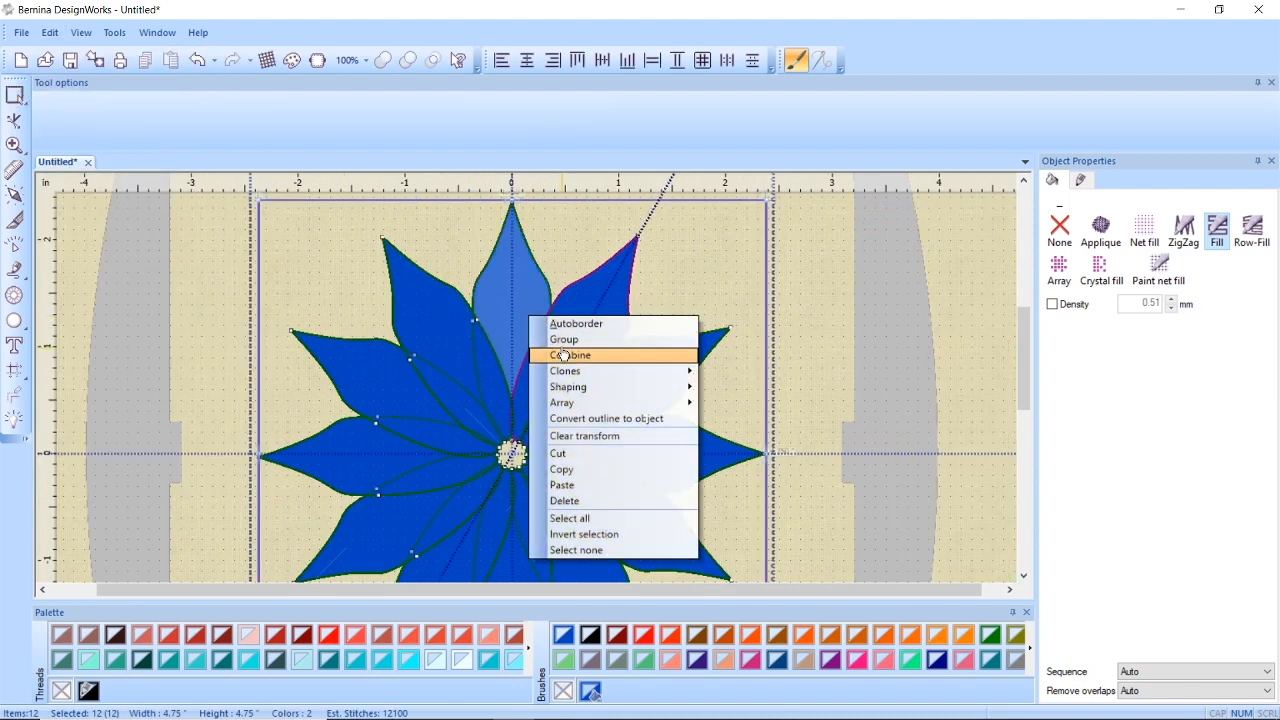
{"action": "left_click", "coordinate": [561, 341]}
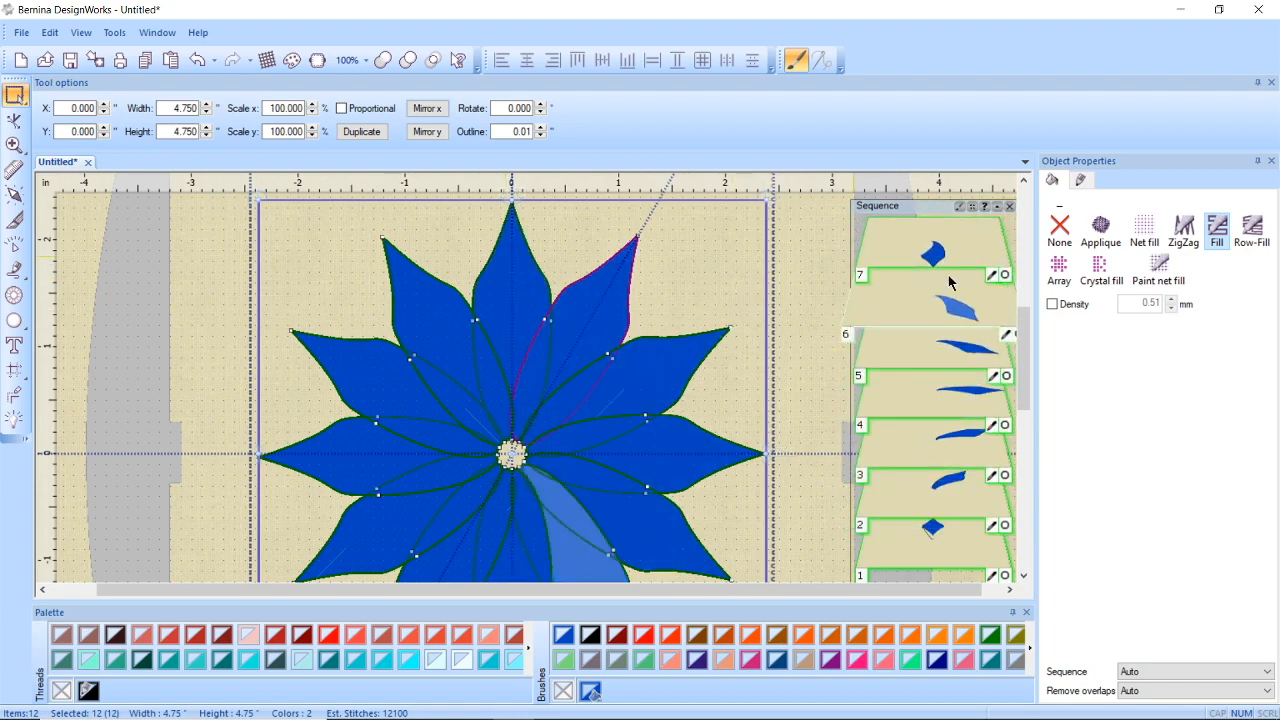
{"action": "scroll", "coordinate": [945, 227], "scroll_direction": "up", "scroll_amount": 1}
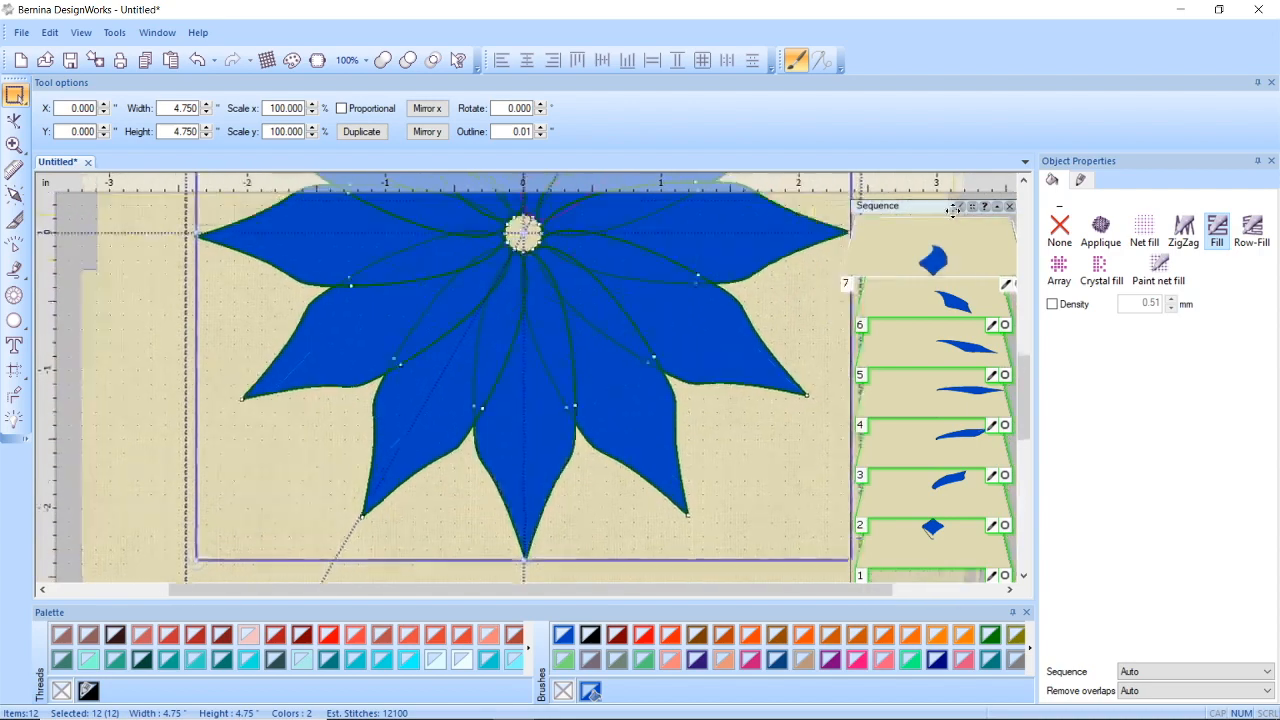
{"action": "left_click", "coordinate": [957, 209]}
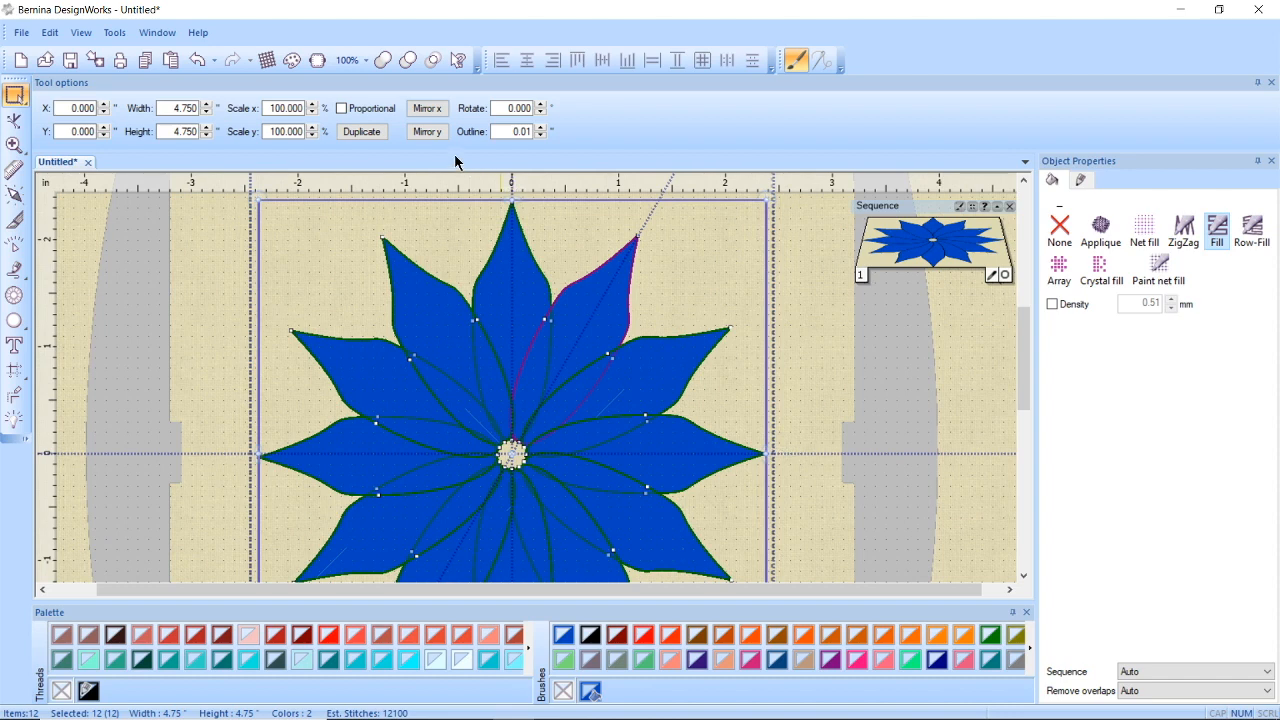
Step: Duplicate the petals and give the copy a dark red running outline with no fill
{"action": "left_click", "coordinate": [379, 134]}
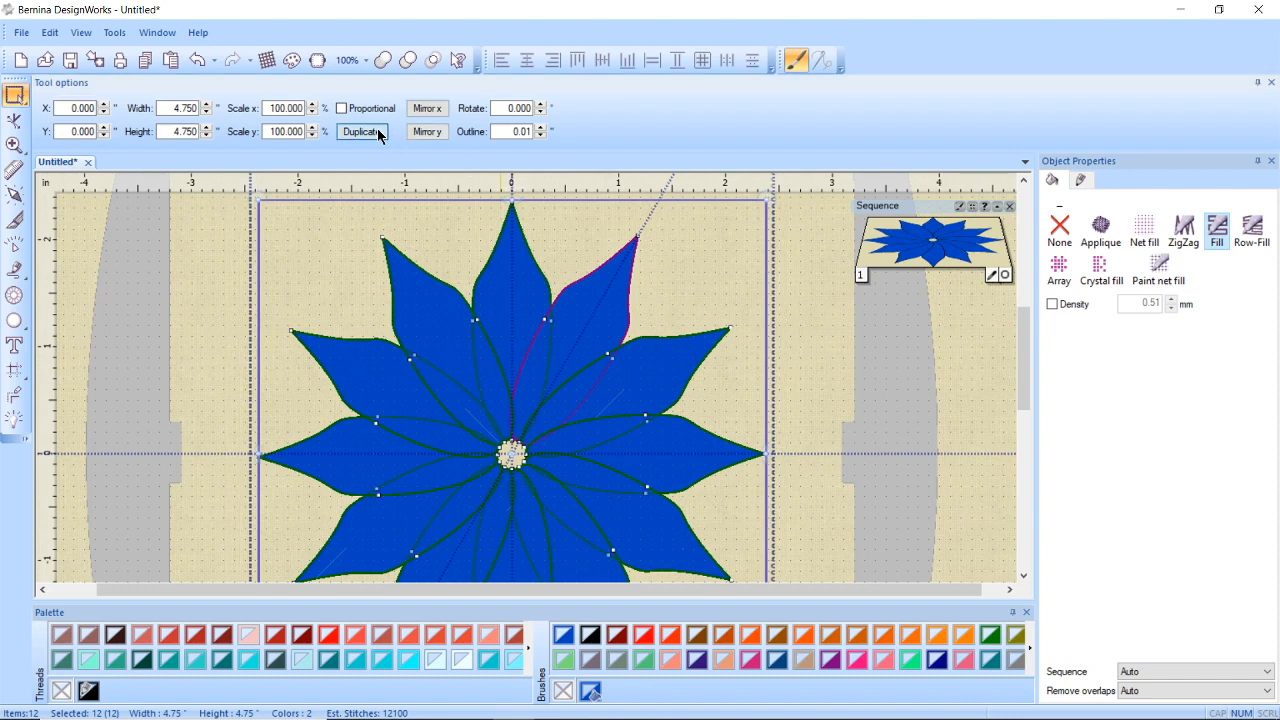
{"action": "left_click", "coordinate": [379, 134]}
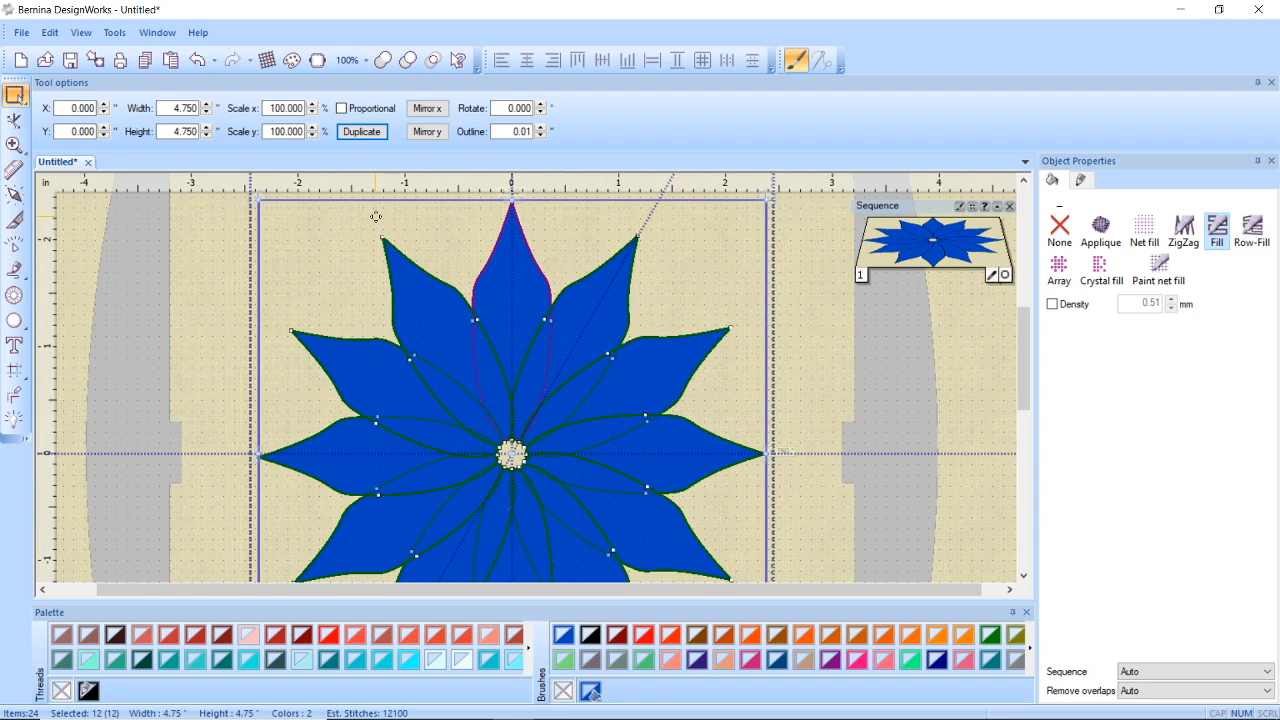
{"action": "left_click", "coordinate": [224, 634]}
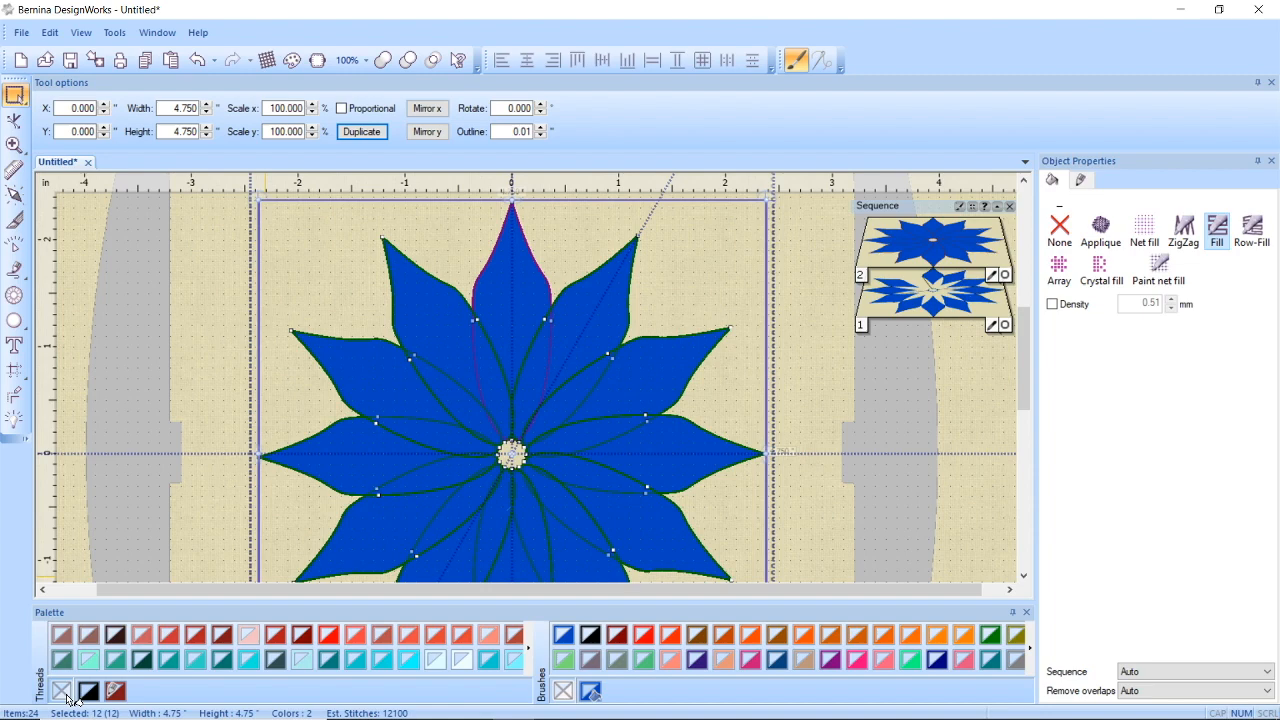
{"action": "left_click", "coordinate": [66, 695]}
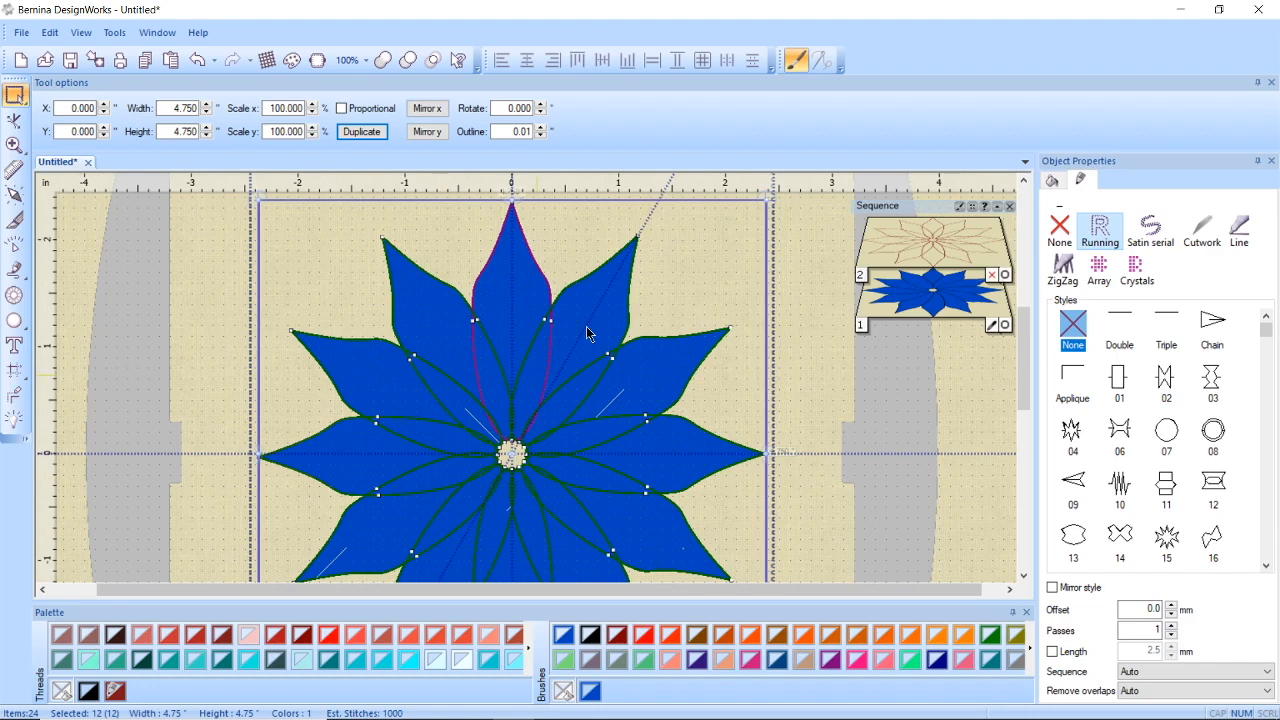
Step: Select the blue filled petals beneath the outline copy and weld them into one flower shape
{"action": "scroll", "coordinate": [918, 263], "scroll_direction": "down", "scroll_amount": 4}
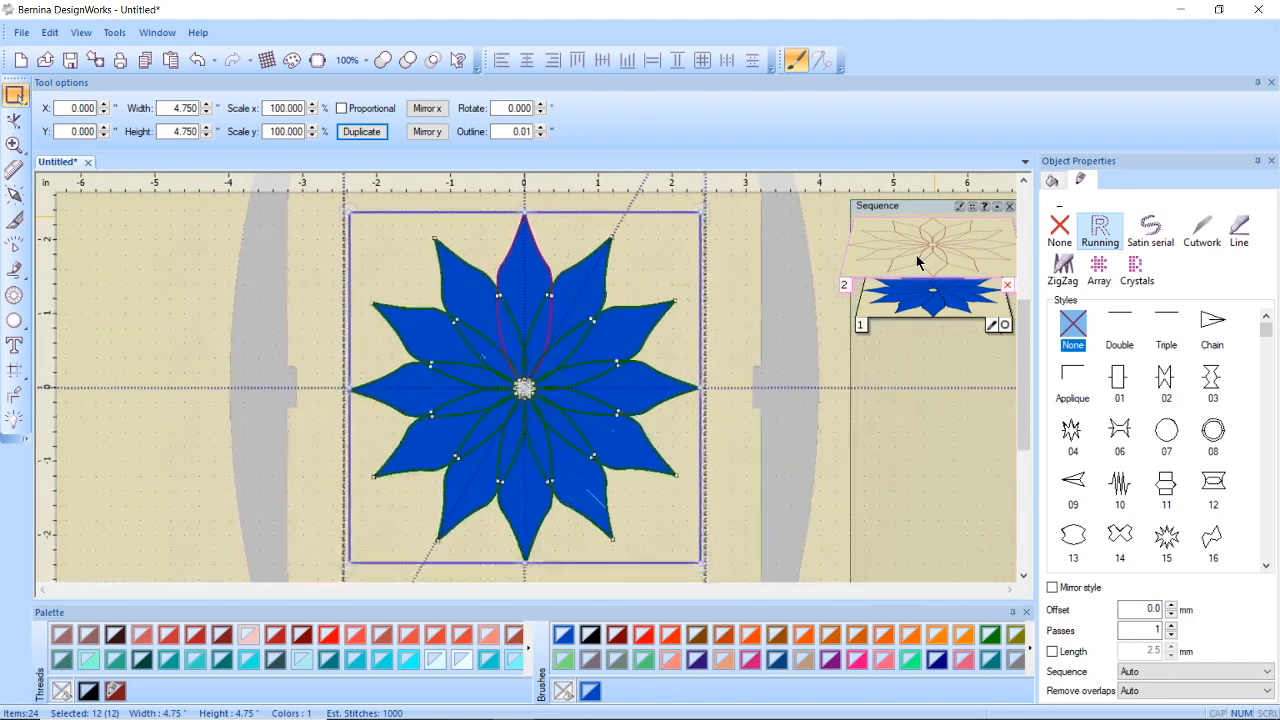
{"action": "scroll", "coordinate": [846, 248], "scroll_direction": "up", "scroll_amount": 2}
{"action": "scroll", "coordinate": [845, 248], "scroll_direction": "up", "scroll_amount": 2}
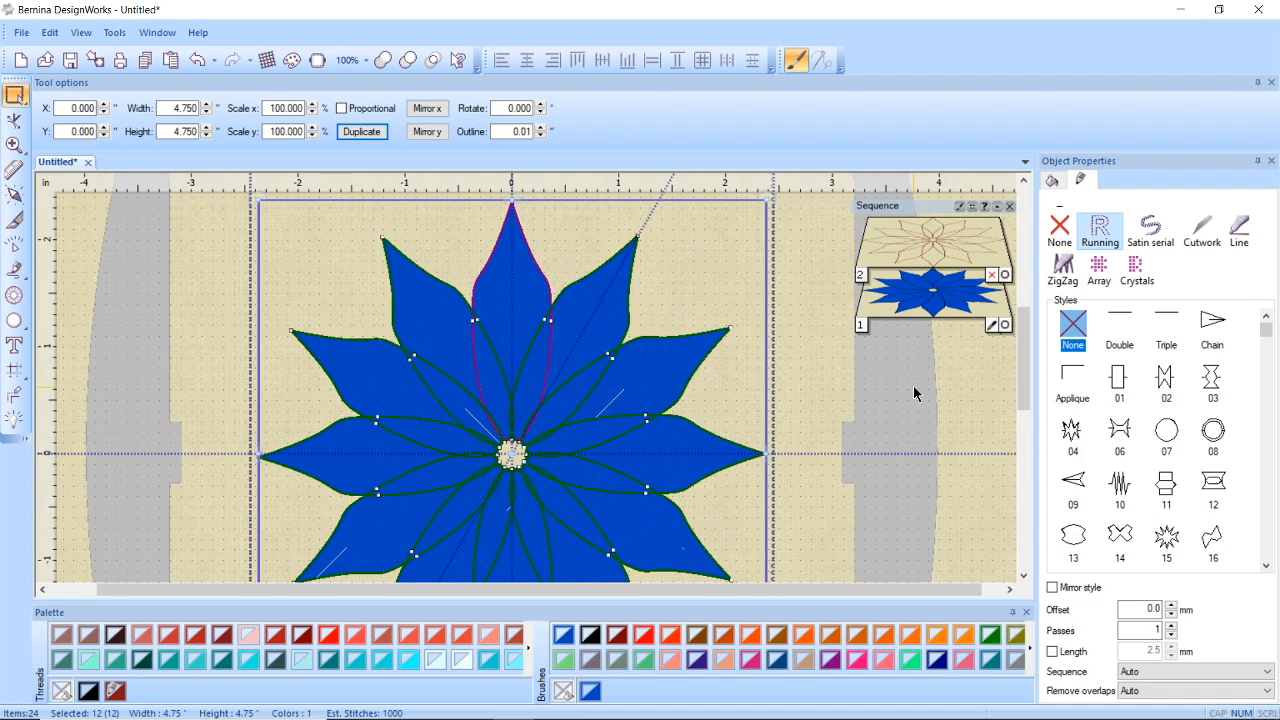
{"action": "scroll", "coordinate": [899, 308], "scroll_direction": "down", "scroll_amount": 2}
{"action": "scroll", "coordinate": [899, 308], "scroll_direction": "down", "scroll_amount": 2}
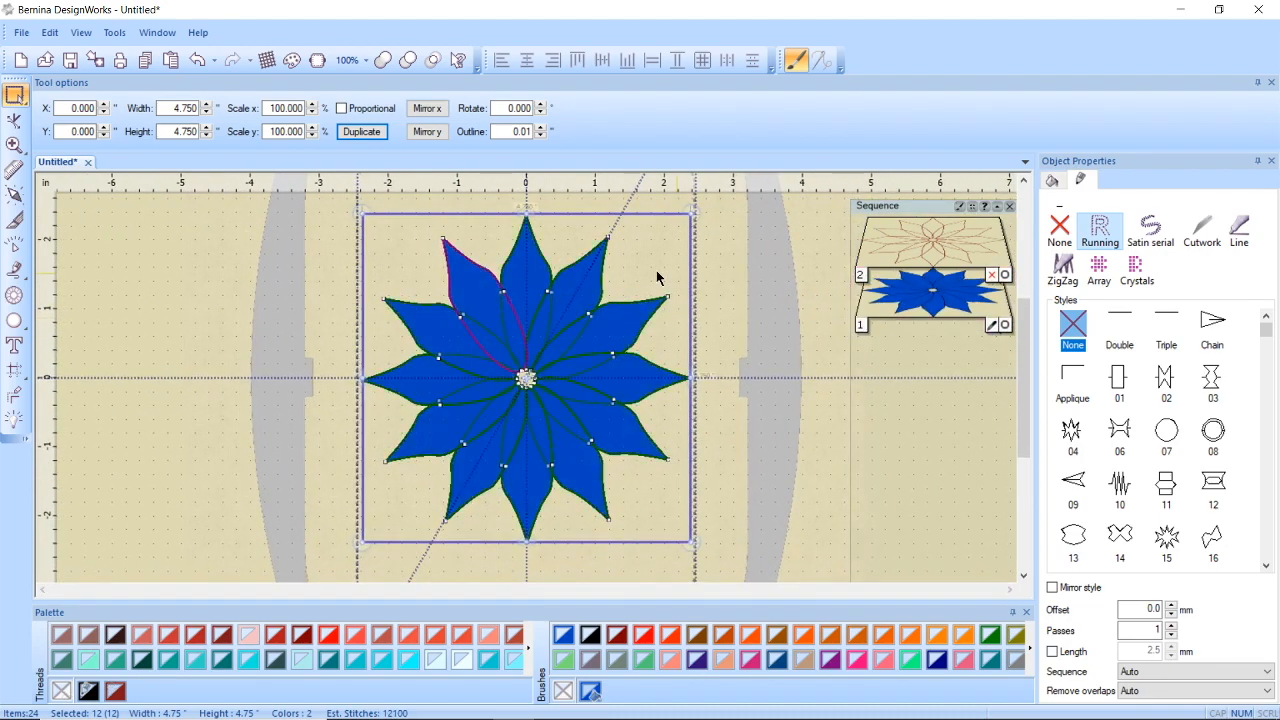
{"action": "left_click", "coordinate": [385, 64]}
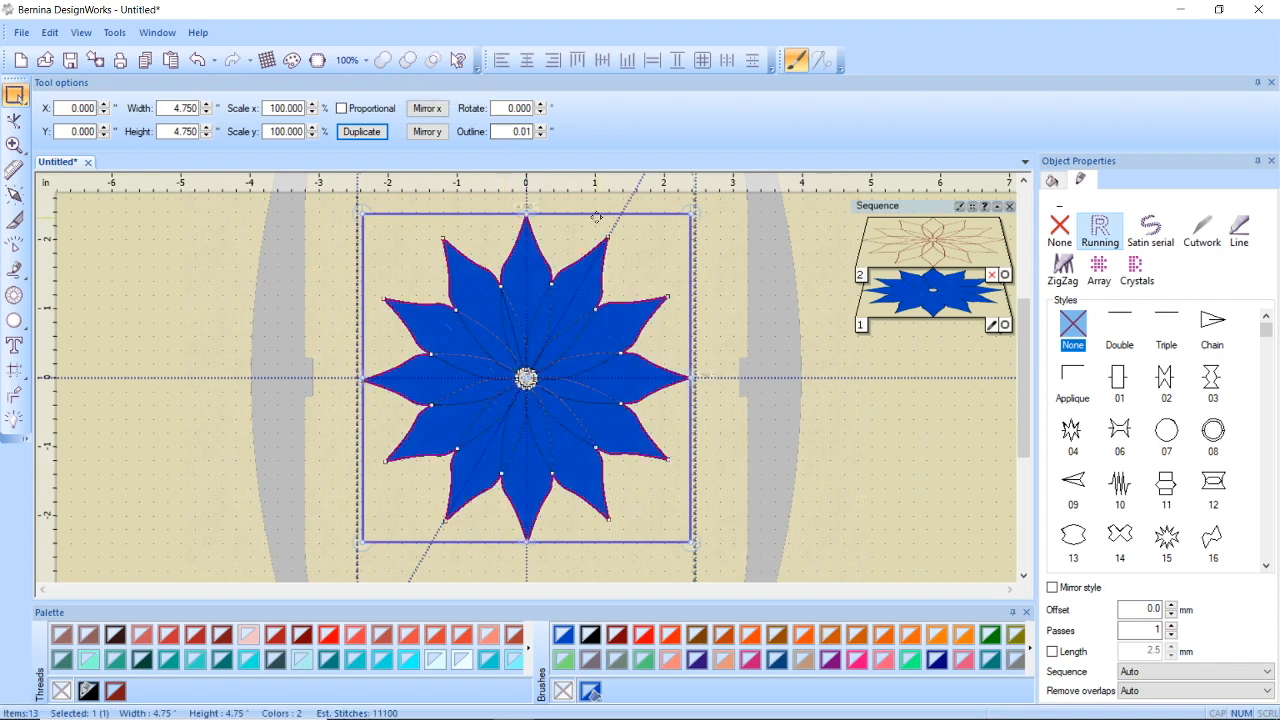
Step: Change the welded flower's fill to Applique and enable cleaning with the Laser cut option
{"action": "left_click", "coordinate": [1051, 181]}
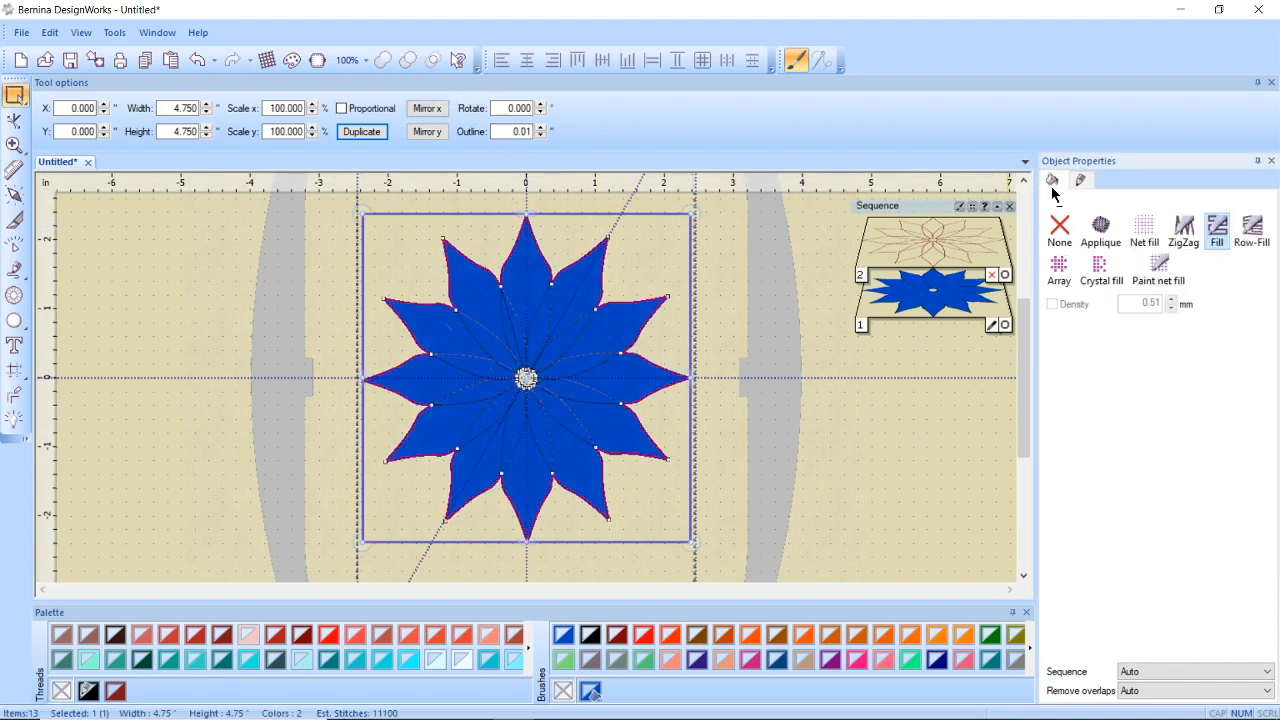
{"action": "left_click", "coordinate": [1103, 228]}
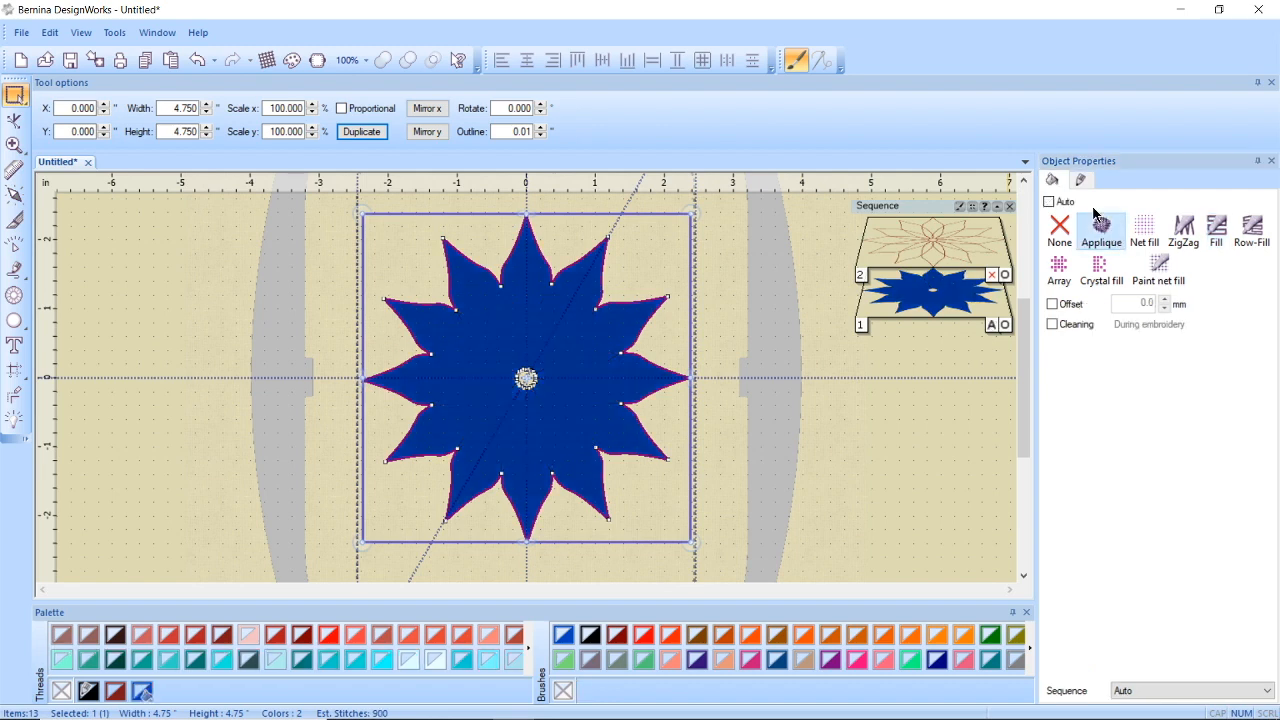
{"action": "left_click", "coordinate": [1080, 181]}
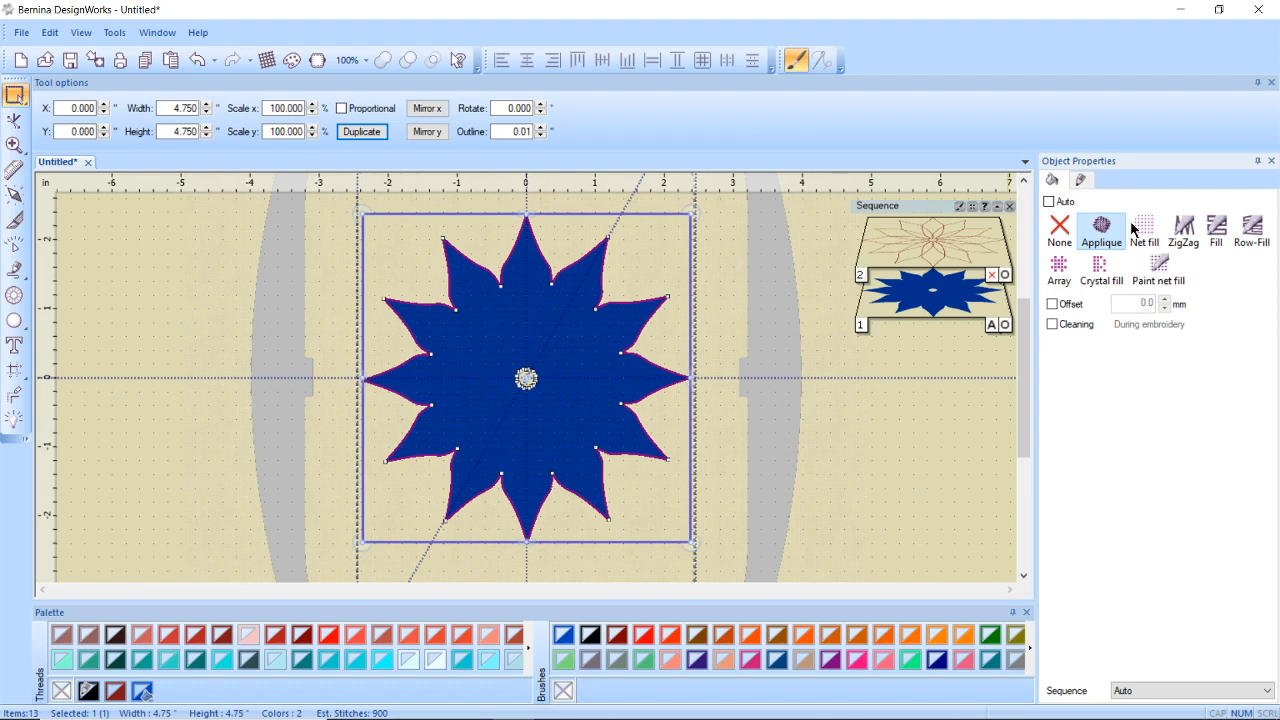
{"action": "left_click", "coordinate": [1053, 324]}
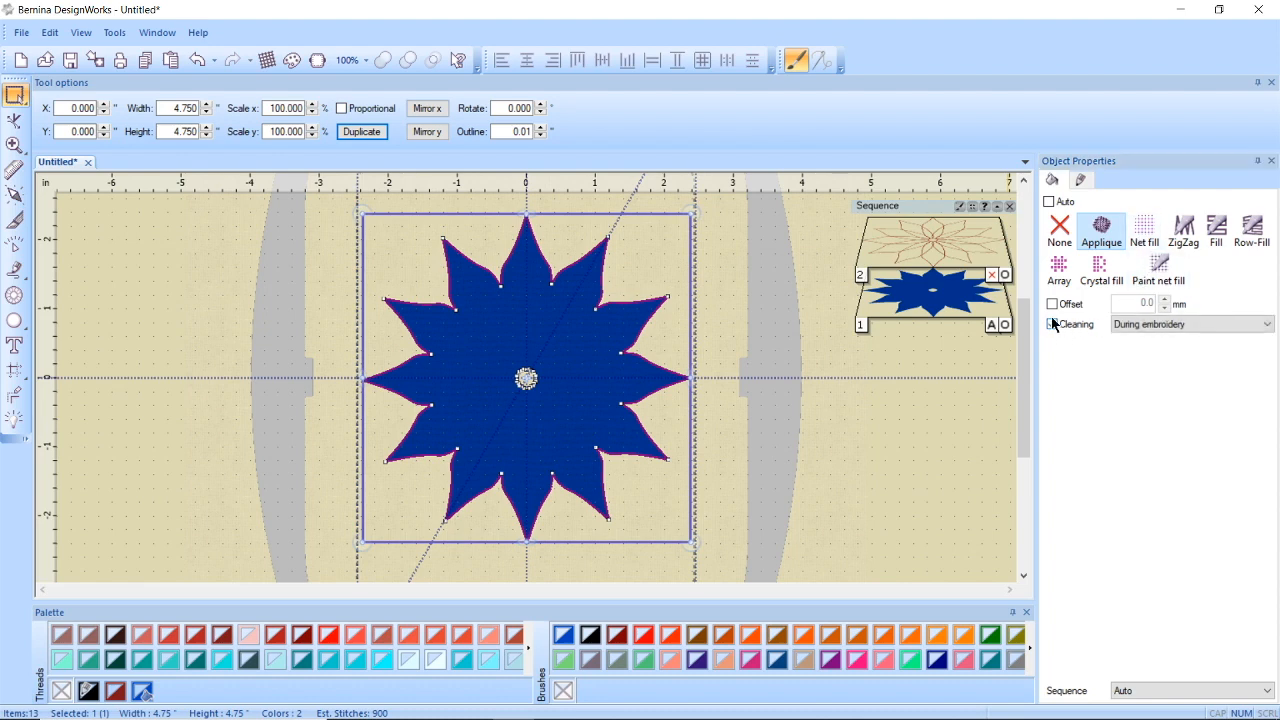
{"action": "left_click", "coordinate": [1140, 325]}
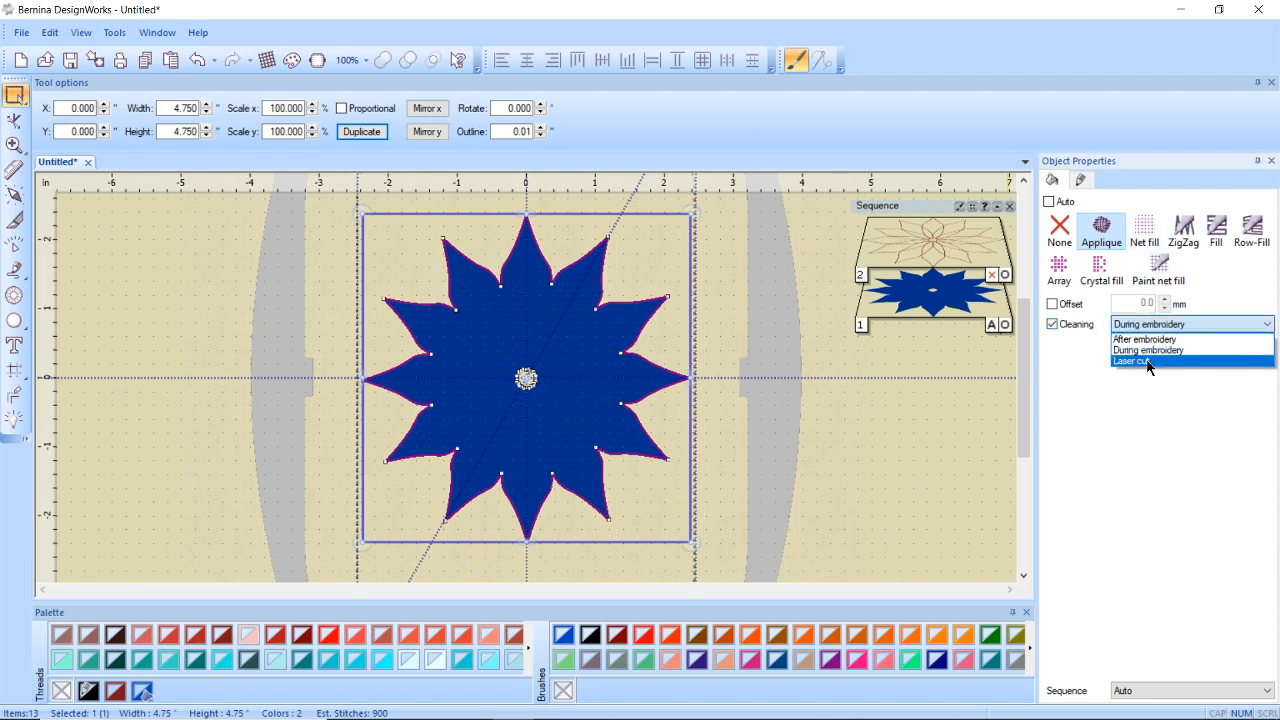
{"action": "left_click", "coordinate": [1148, 361]}
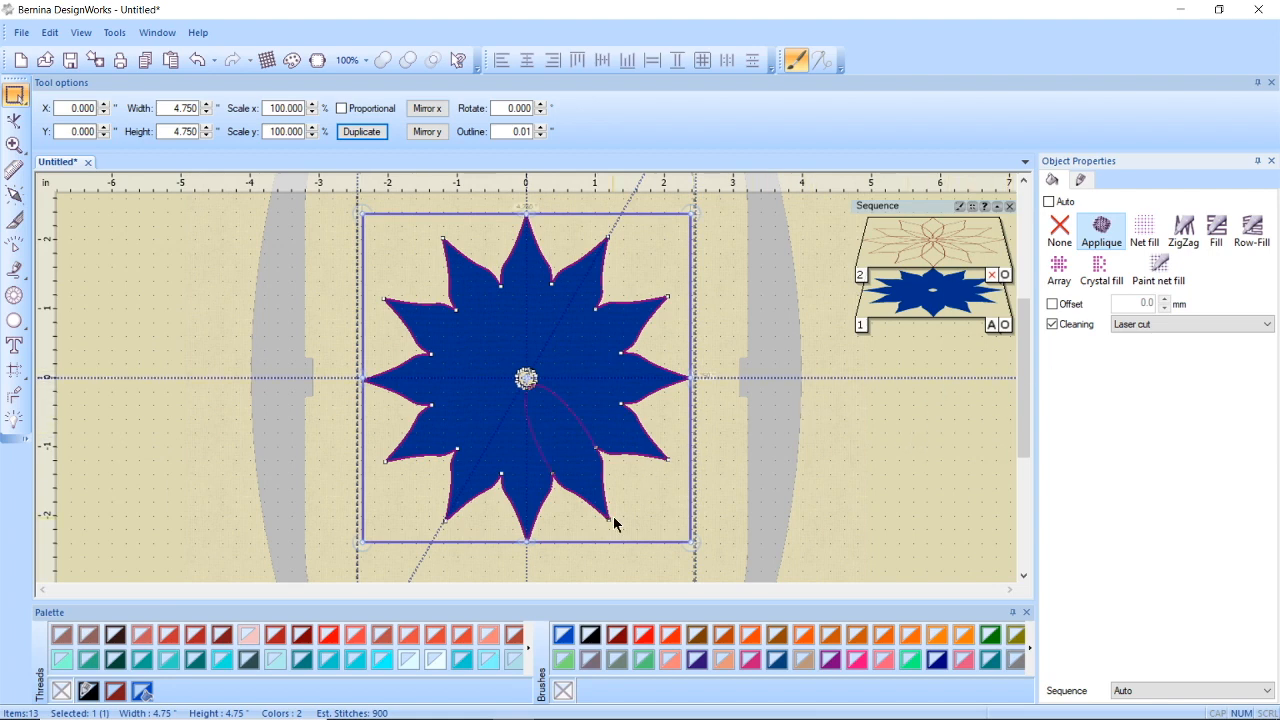
Step: Recolour the applique flower with the Persian red thread and check the petal outlines in transparent view
{"action": "left_click", "coordinate": [172, 642]}
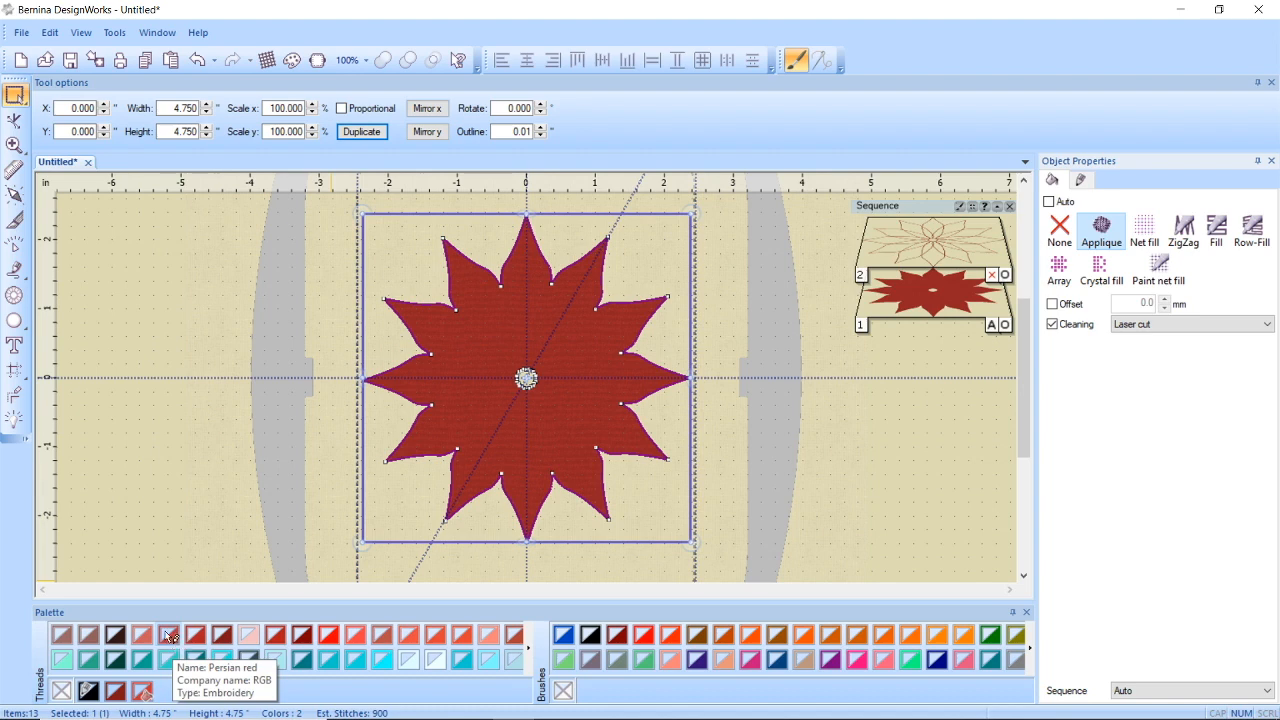
{"action": "left_click", "coordinate": [170, 636]}
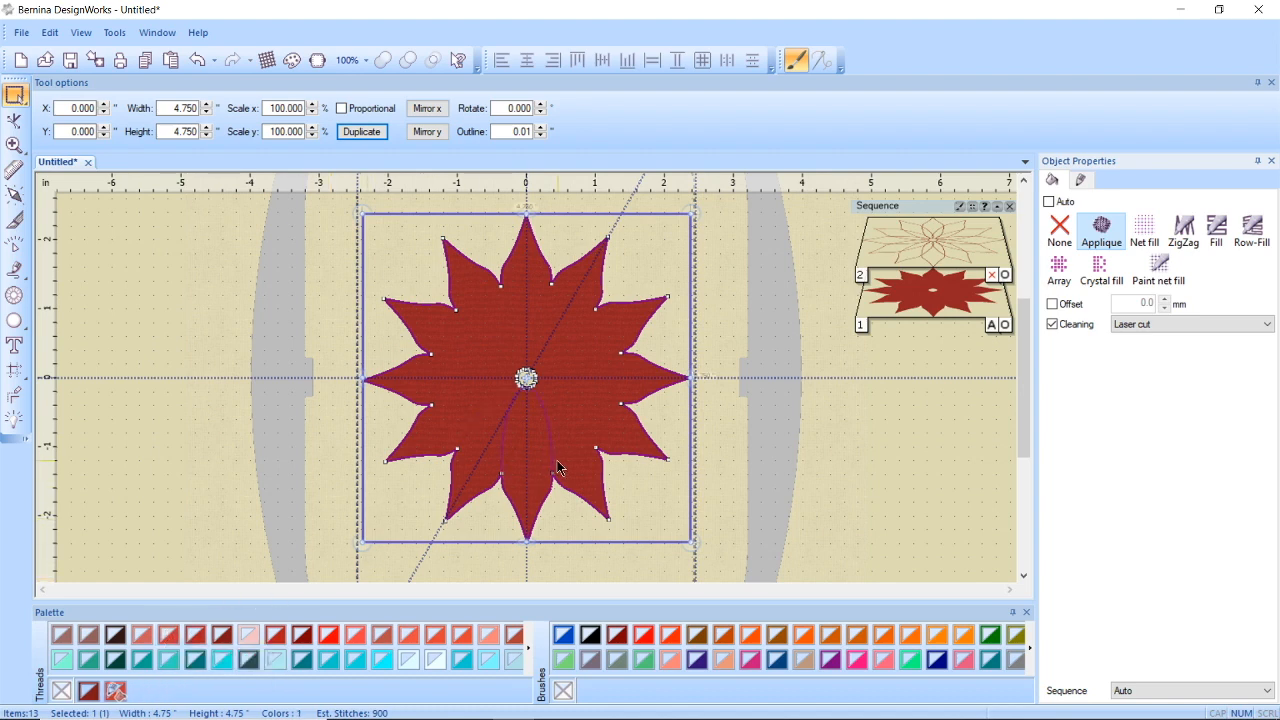
{"action": "key", "text": "t"}
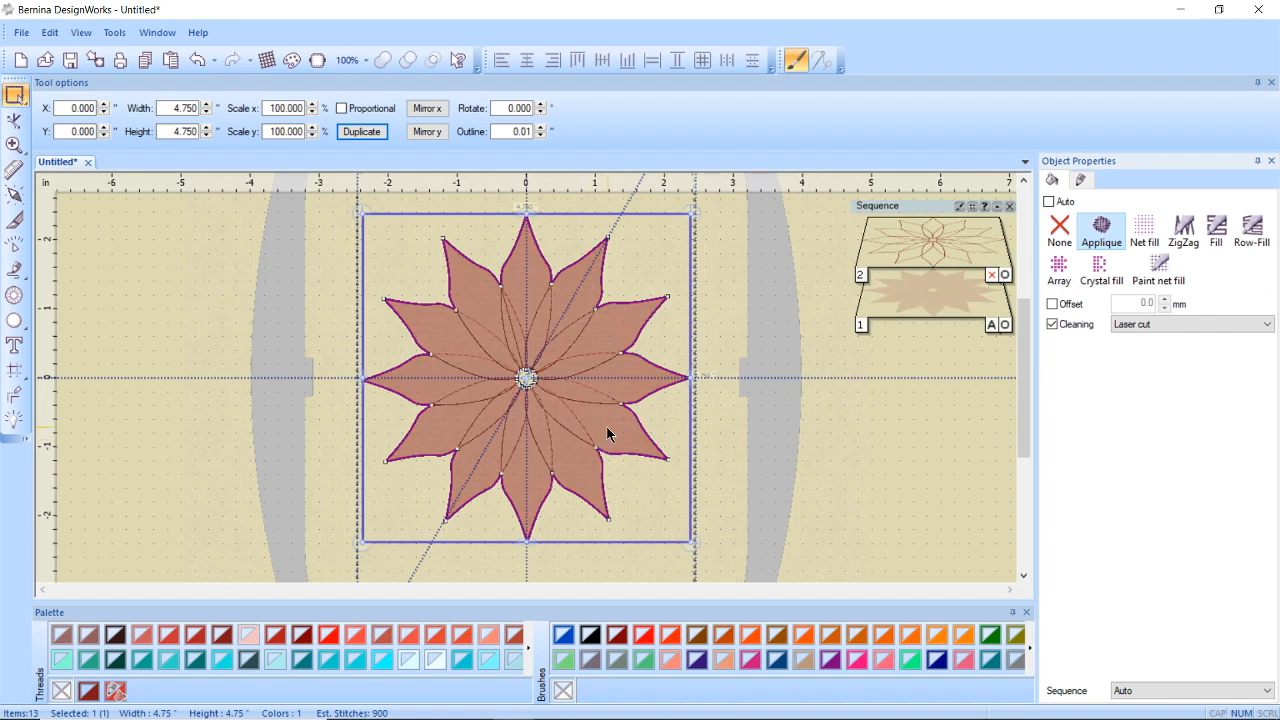
{"action": "key", "text": "t"}
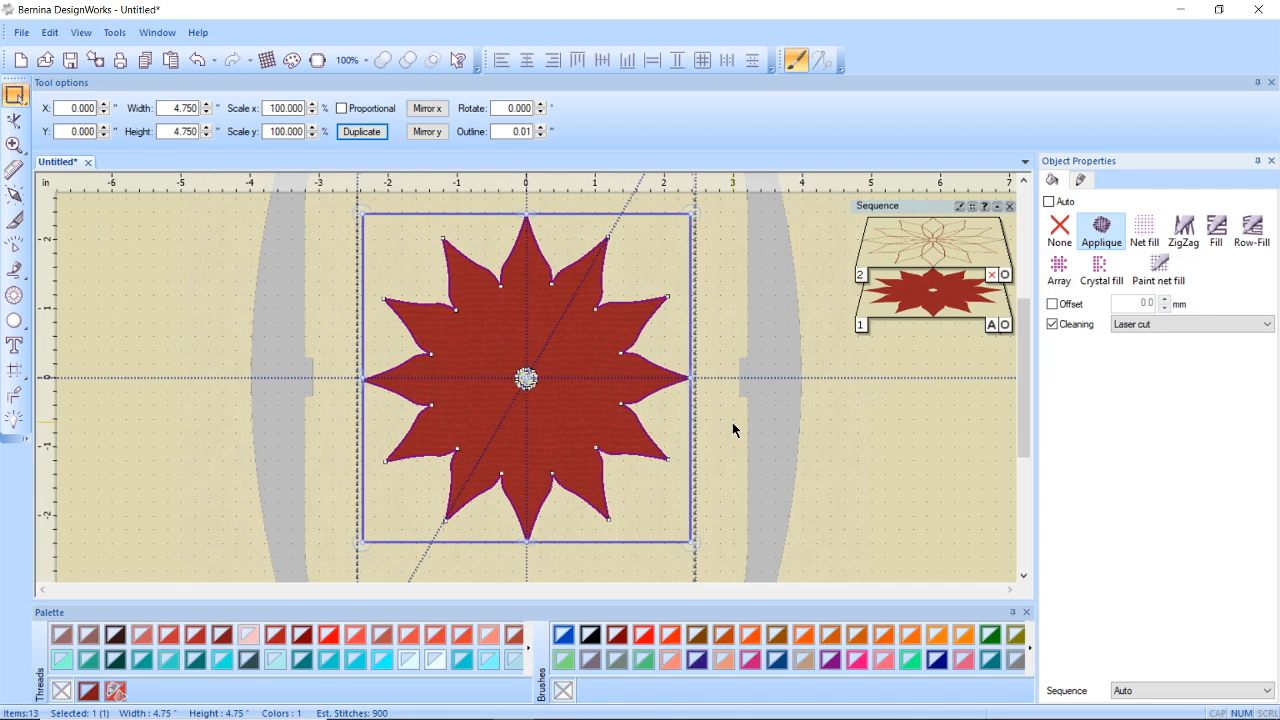
Step: Break apart the applique flower and ungroup the resulting pieces
{"action": "right_click", "coordinate": [600, 443]}
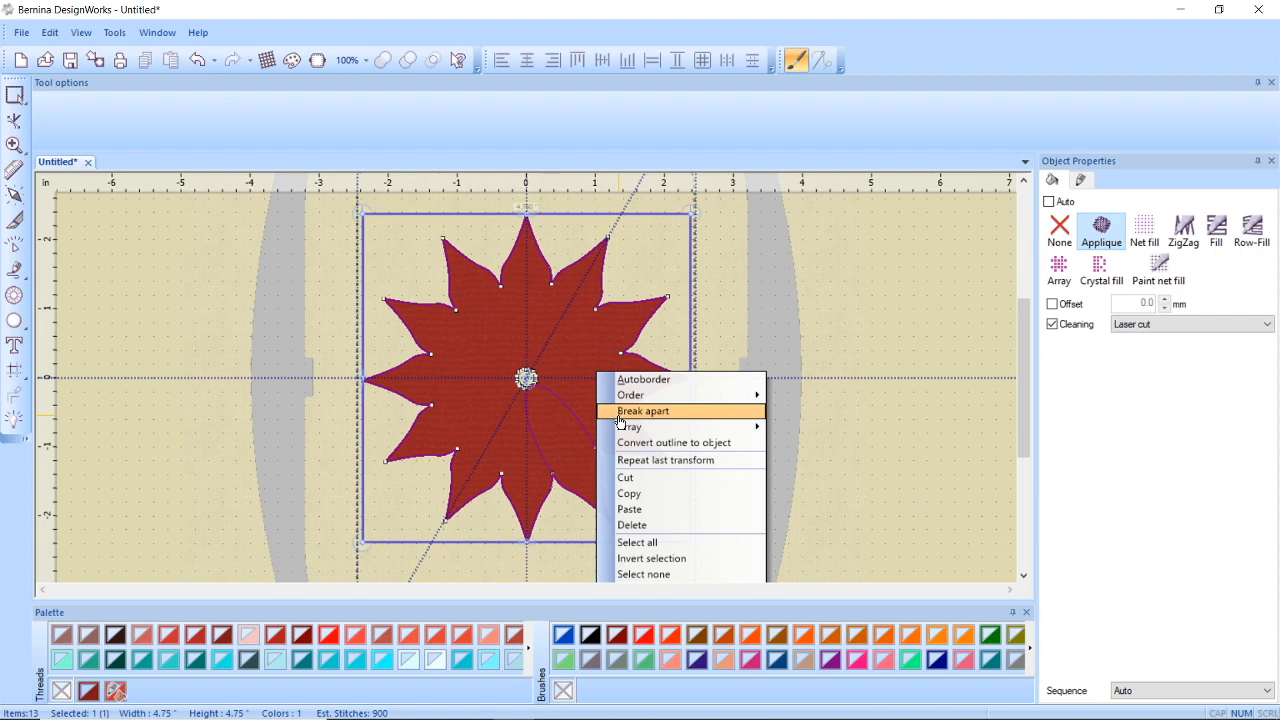
{"action": "left_click", "coordinate": [620, 412]}
{"action": "right_click", "coordinate": [618, 416]}
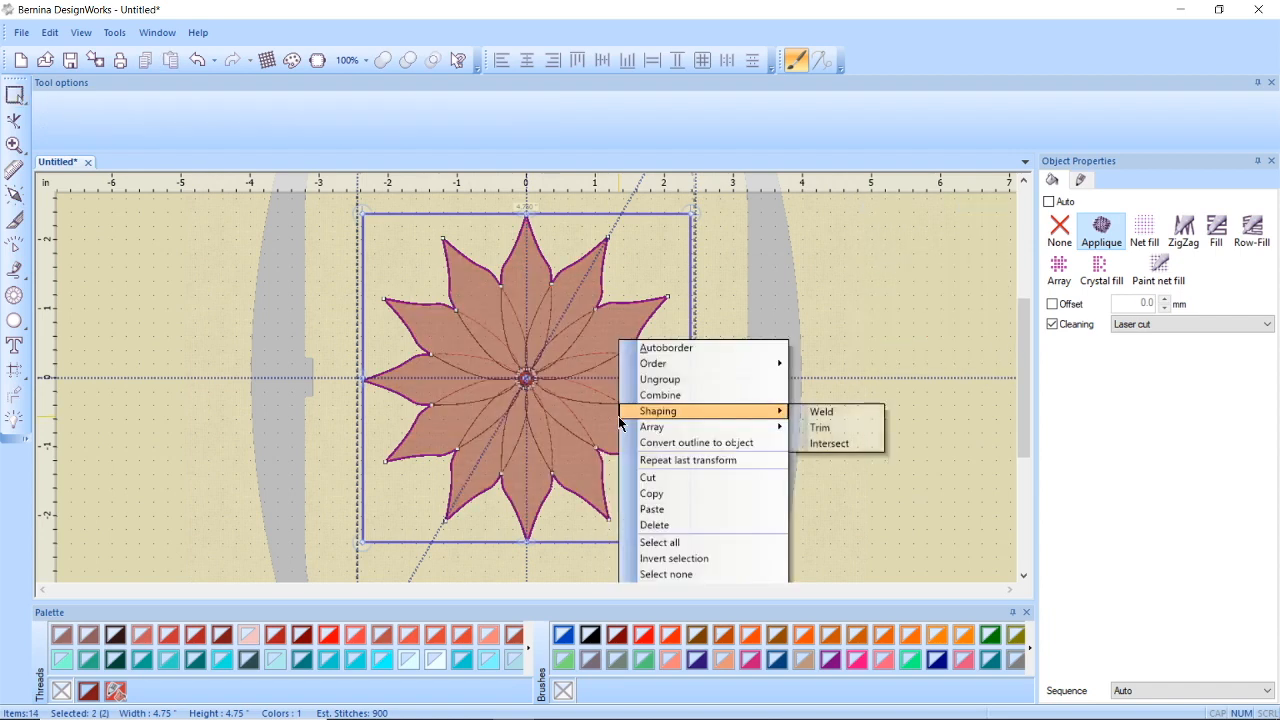
{"action": "left_click", "coordinate": [658, 380]}
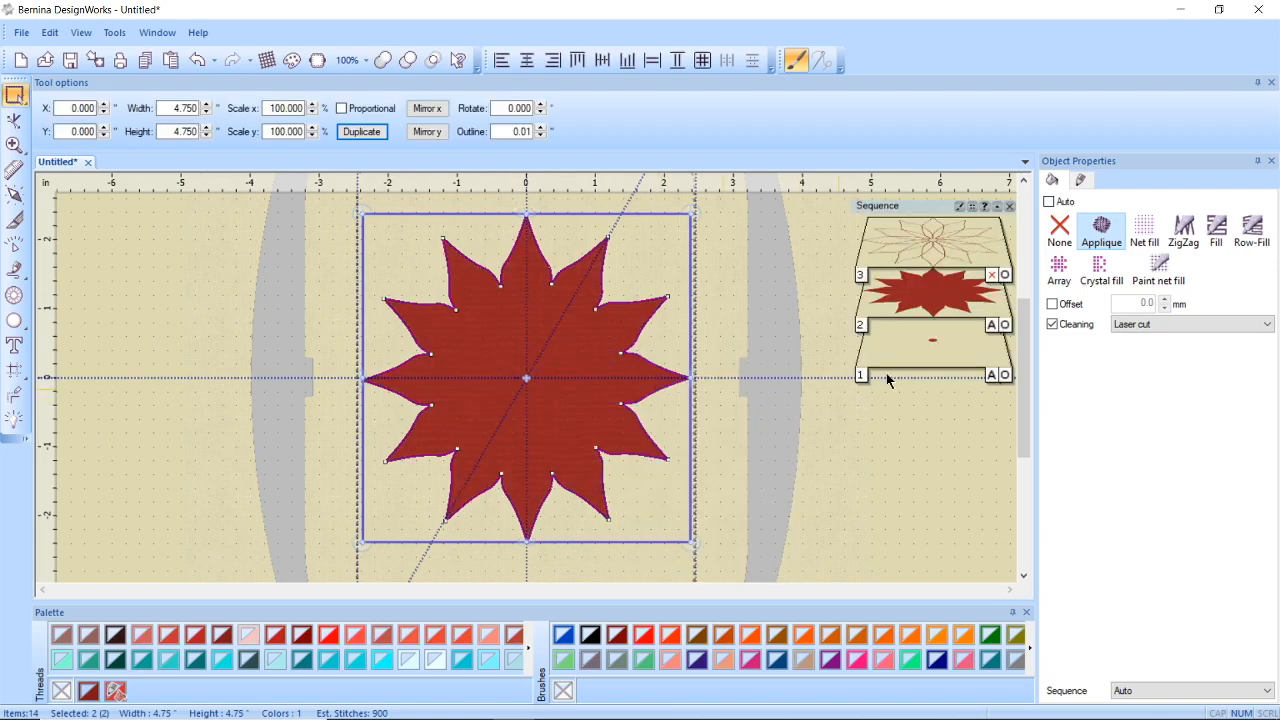
Step: Enlarge the objects in the sequence view, select the small centre piece of the flower, and delete it
{"action": "scroll", "coordinate": [963, 352], "scroll_direction": "up", "scroll_amount": 2}
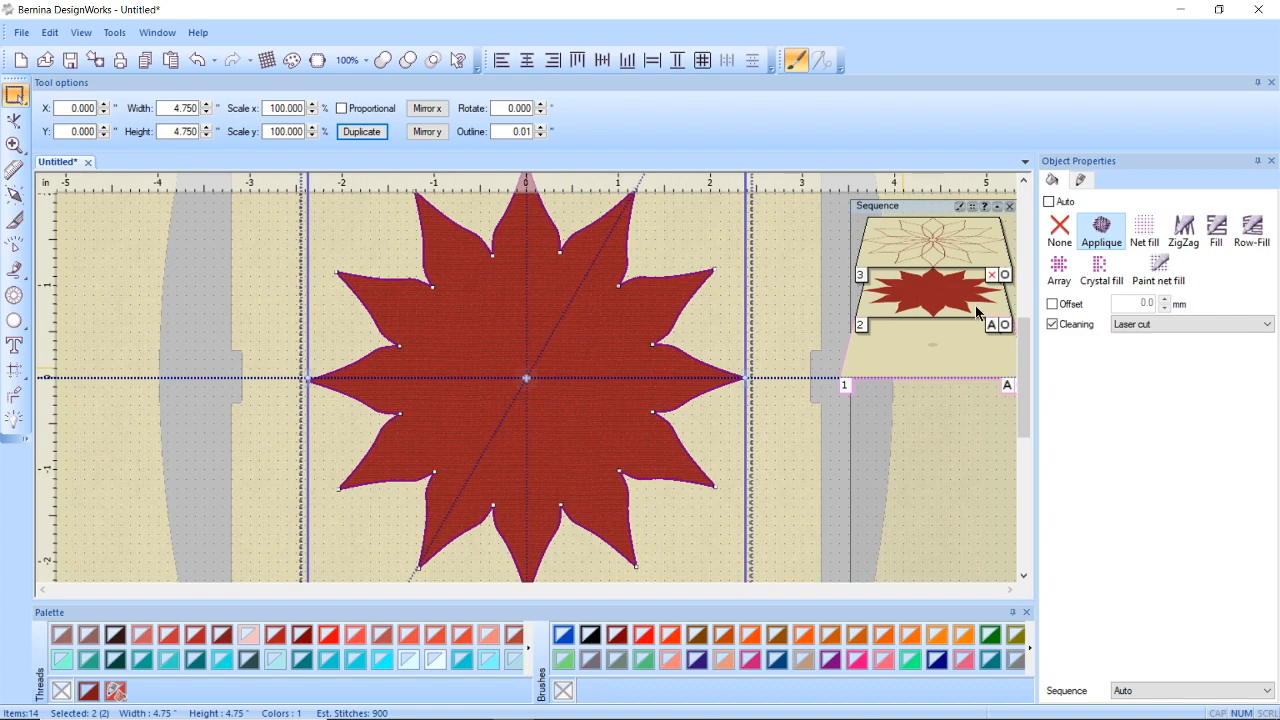
{"action": "scroll", "coordinate": [970, 218], "scroll_direction": "down", "scroll_amount": 1}
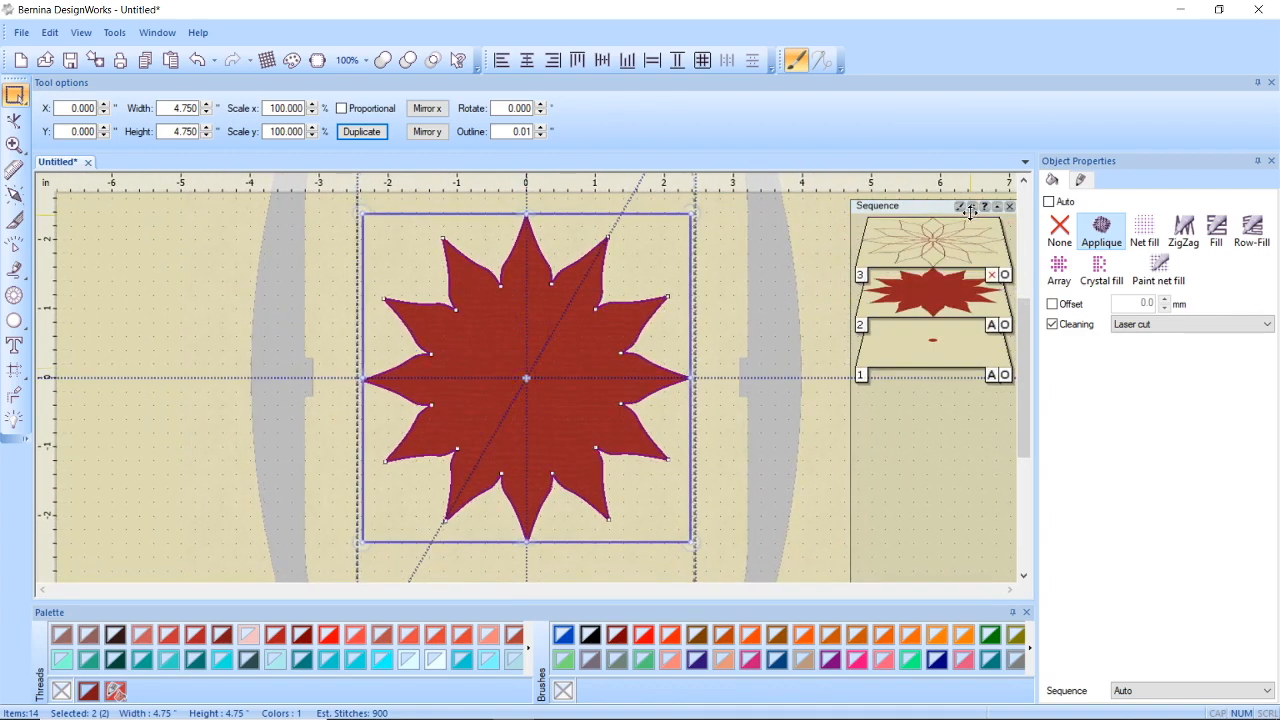
{"action": "left_click", "coordinate": [971, 207]}
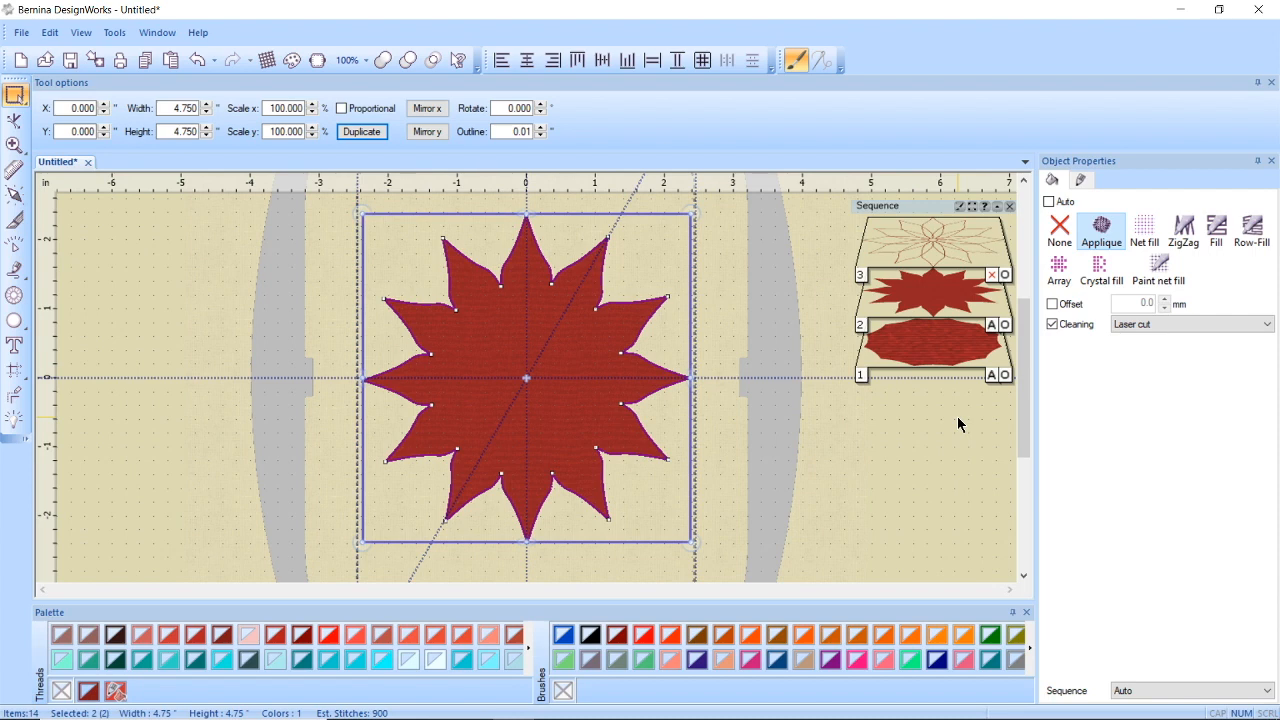
{"action": "left_click_drag", "start_coordinate": [958, 380], "coordinate": [949, 365]}
{"action": "scroll", "coordinate": [949, 365], "scroll_direction": "up", "scroll_amount": 1}
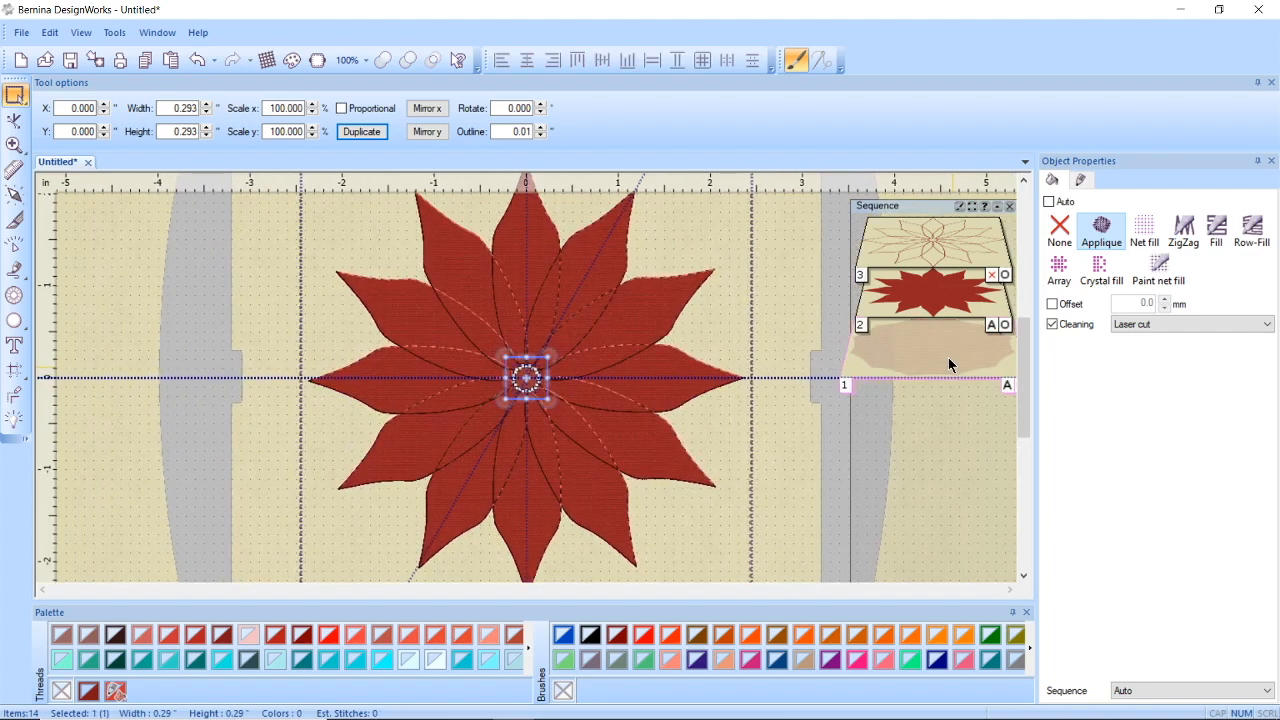
{"action": "key", "text": "Delete"}
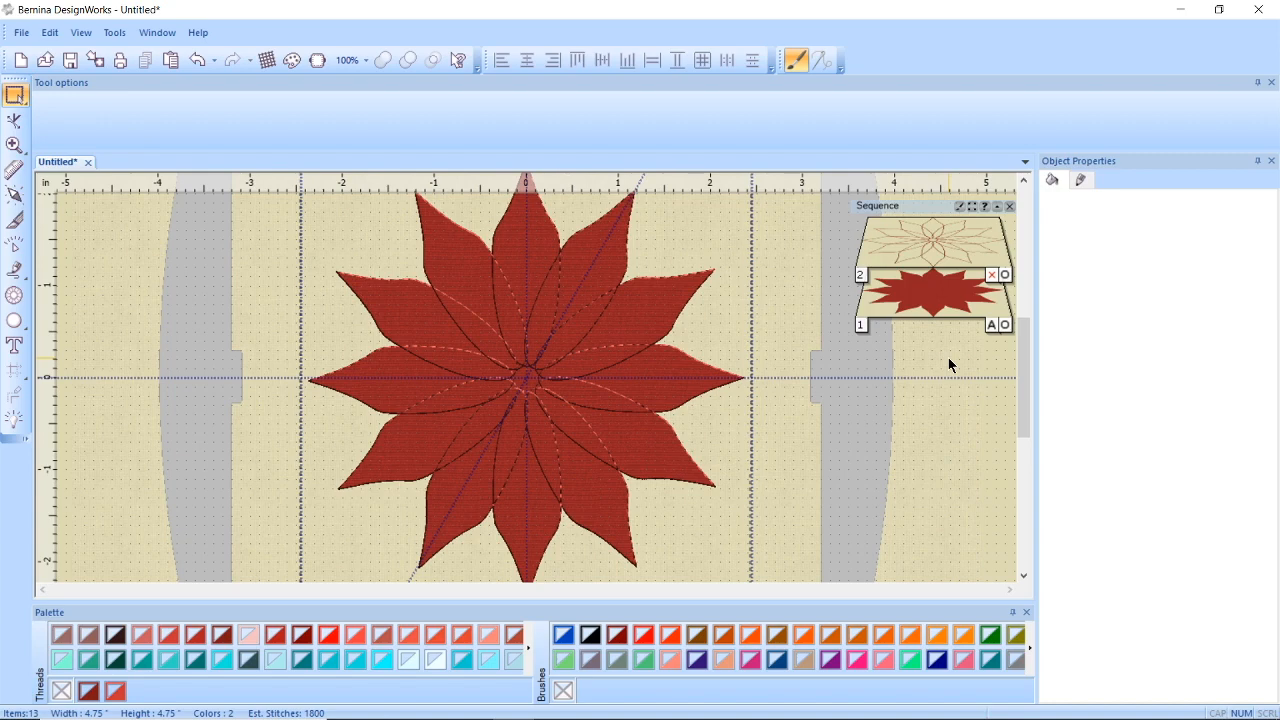
Step: Select the twelve petal outlines and apply running stitch style 35 to them
{"action": "left_click", "coordinate": [965, 248]}
{"action": "scroll", "coordinate": [960, 254], "scroll_direction": "down", "scroll_amount": 1}
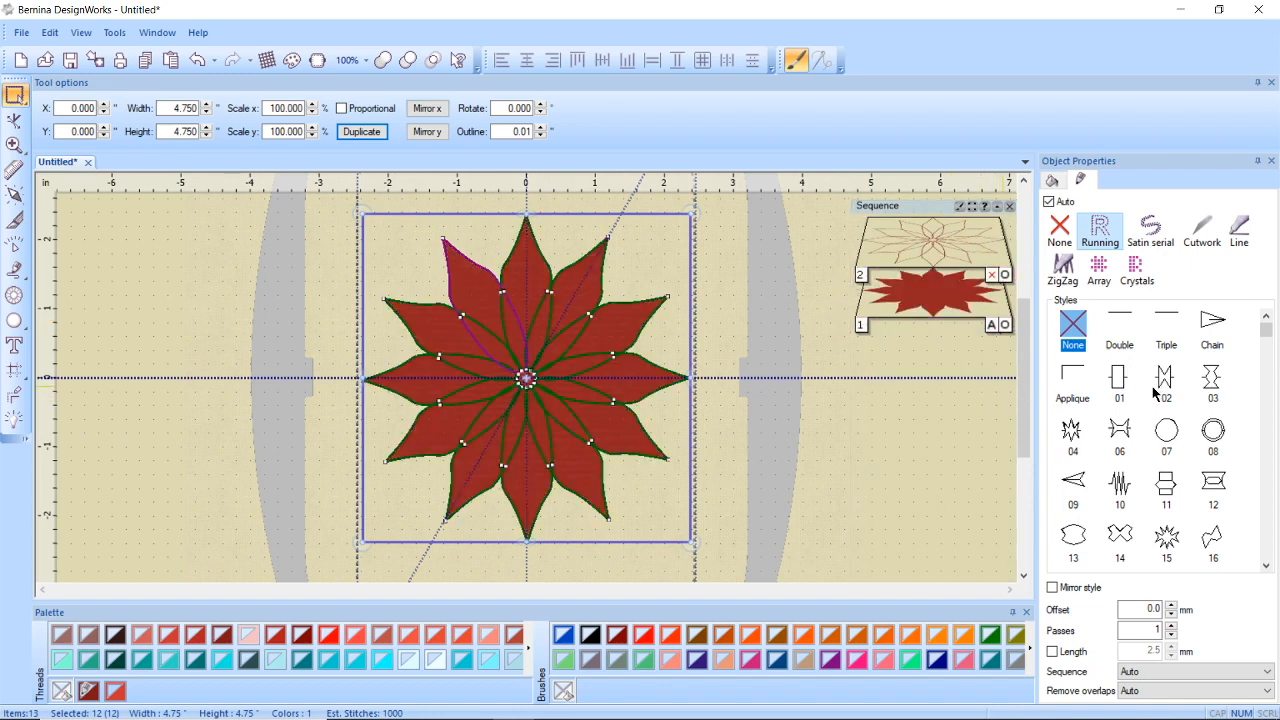
{"action": "scroll", "coordinate": [1216, 440], "scroll_direction": "down", "scroll_amount": 3}
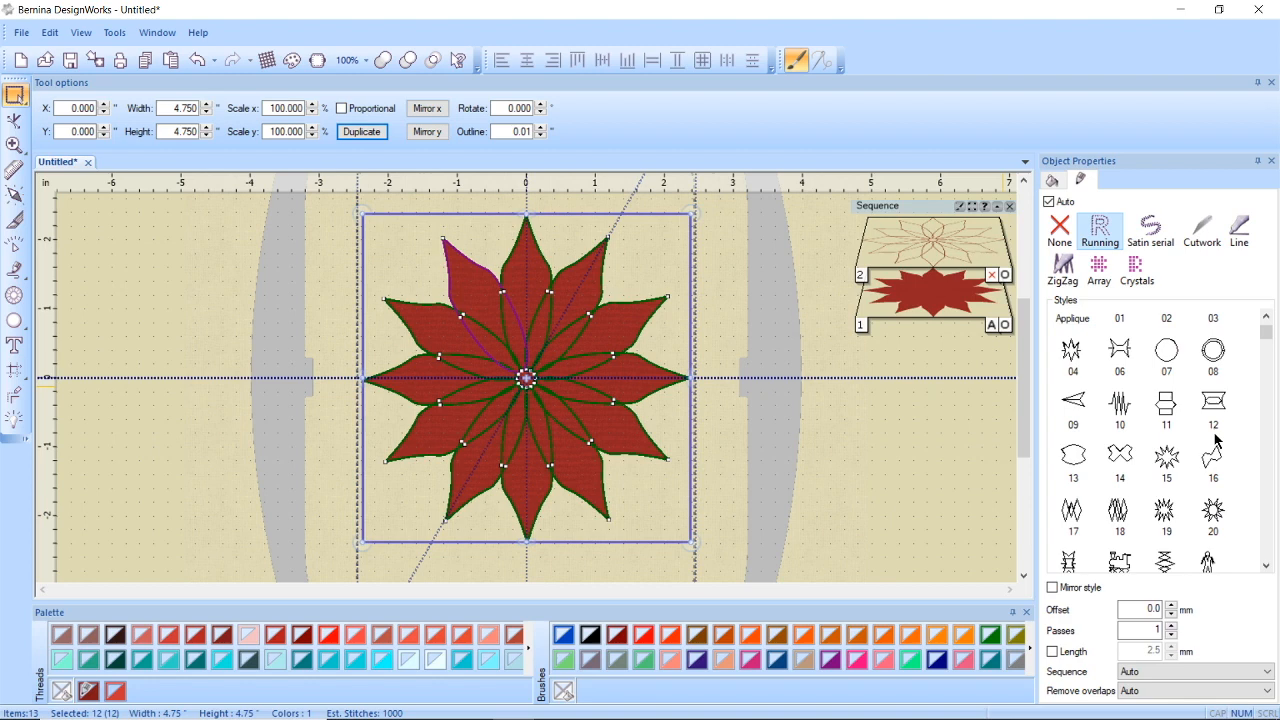
{"action": "scroll", "coordinate": [1216, 437], "scroll_direction": "down", "scroll_amount": 4}
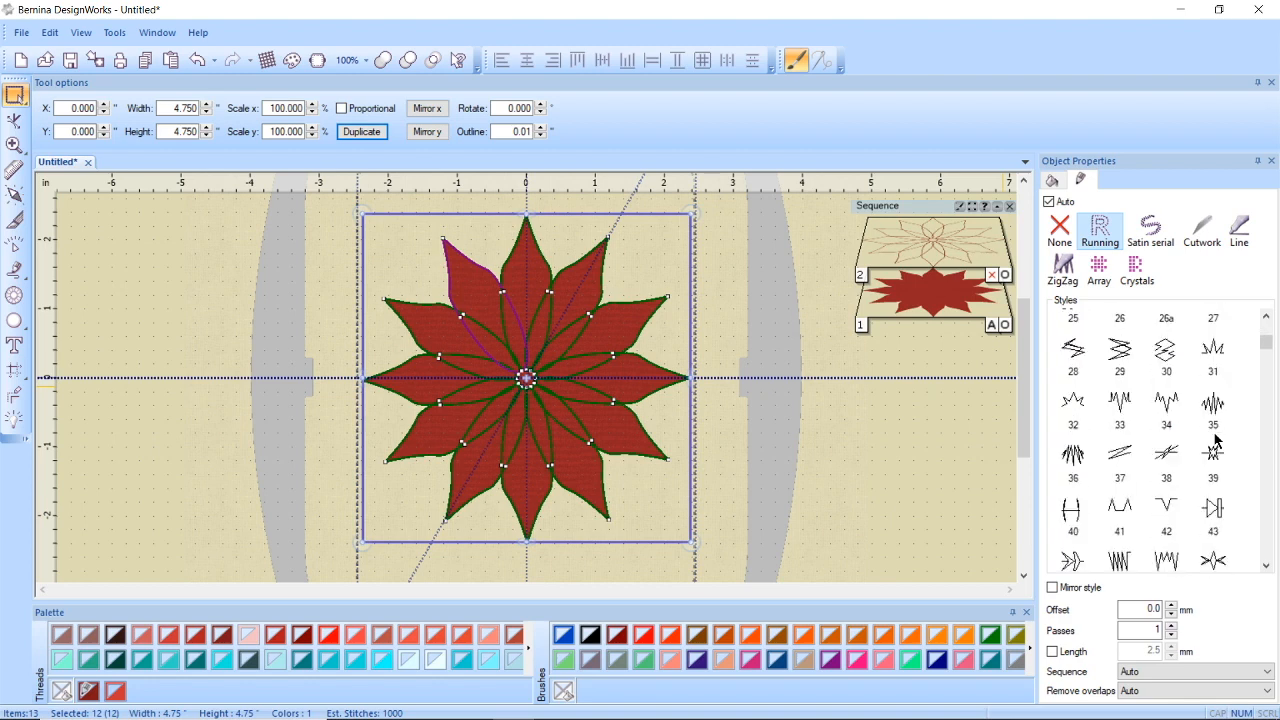
{"action": "left_click", "coordinate": [1214, 418]}
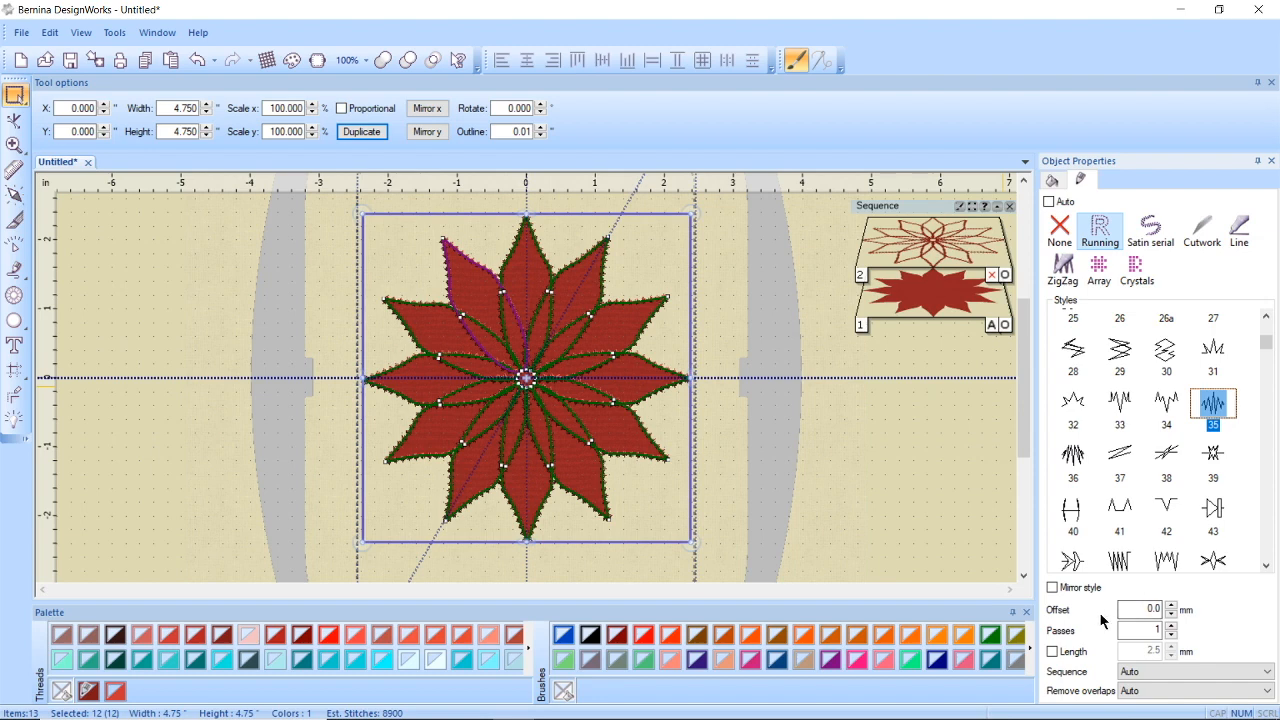
Step: Set the decorative petal outline's offset to -1 mm
{"action": "left_click_drag", "start_coordinate": [1120, 607], "coordinate": [1175, 612]}
{"action": "key", "text": "BackSpace"}
{"action": "type", "text": "-1"}
{"action": "key", "text": "Return"}
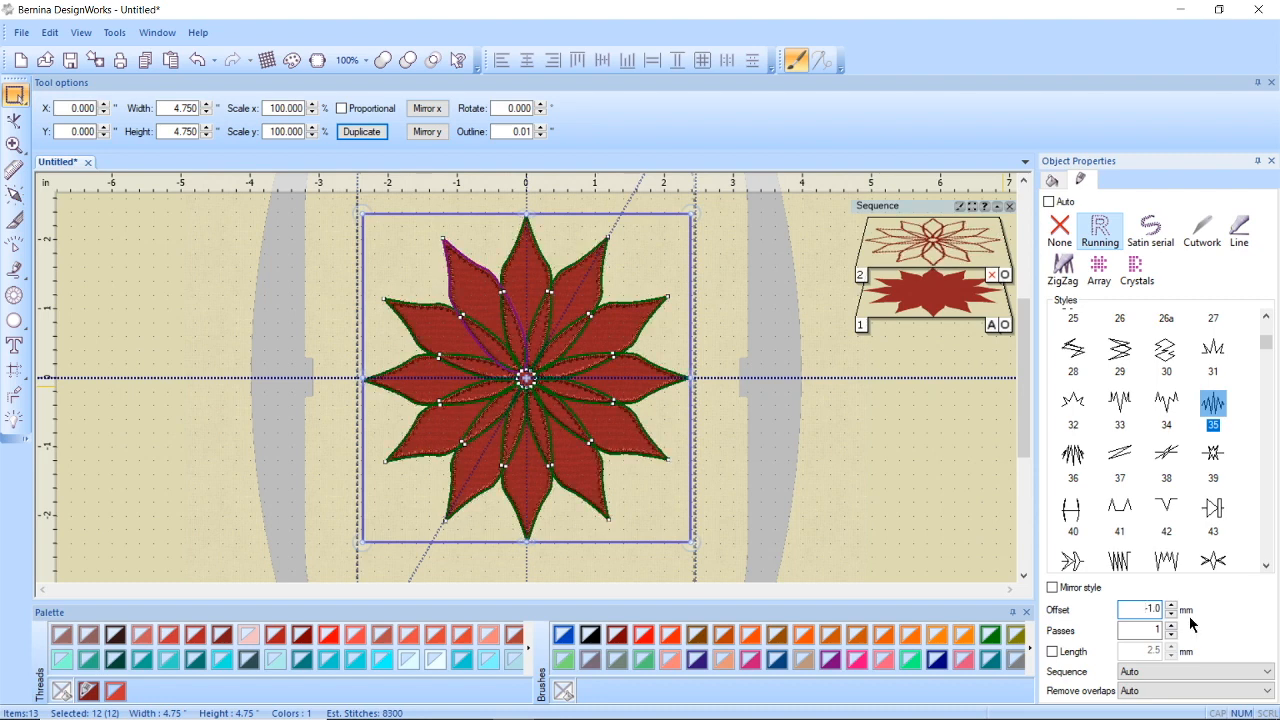
{"action": "left_click", "coordinate": [1122, 673]}
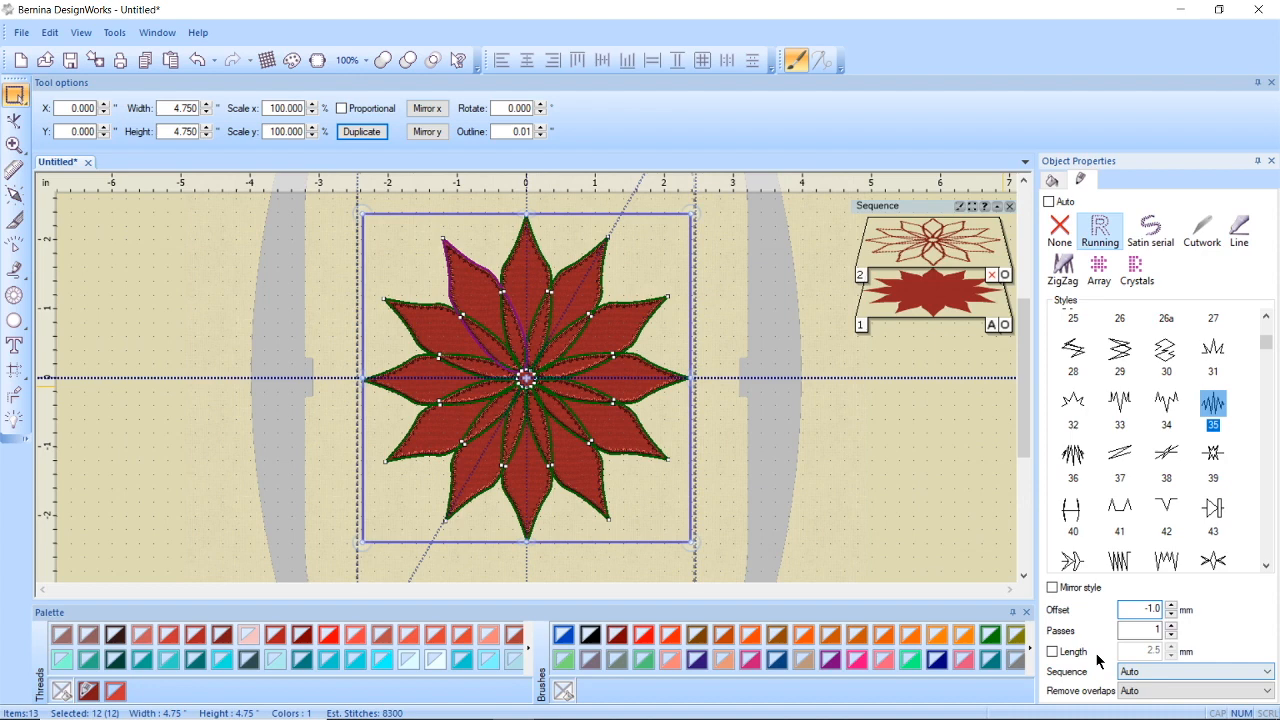
Step: Enable a custom length of 3 mm for the petal outline stitches, then deselect and inspect the stitching
{"action": "left_click", "coordinate": [1052, 651]}
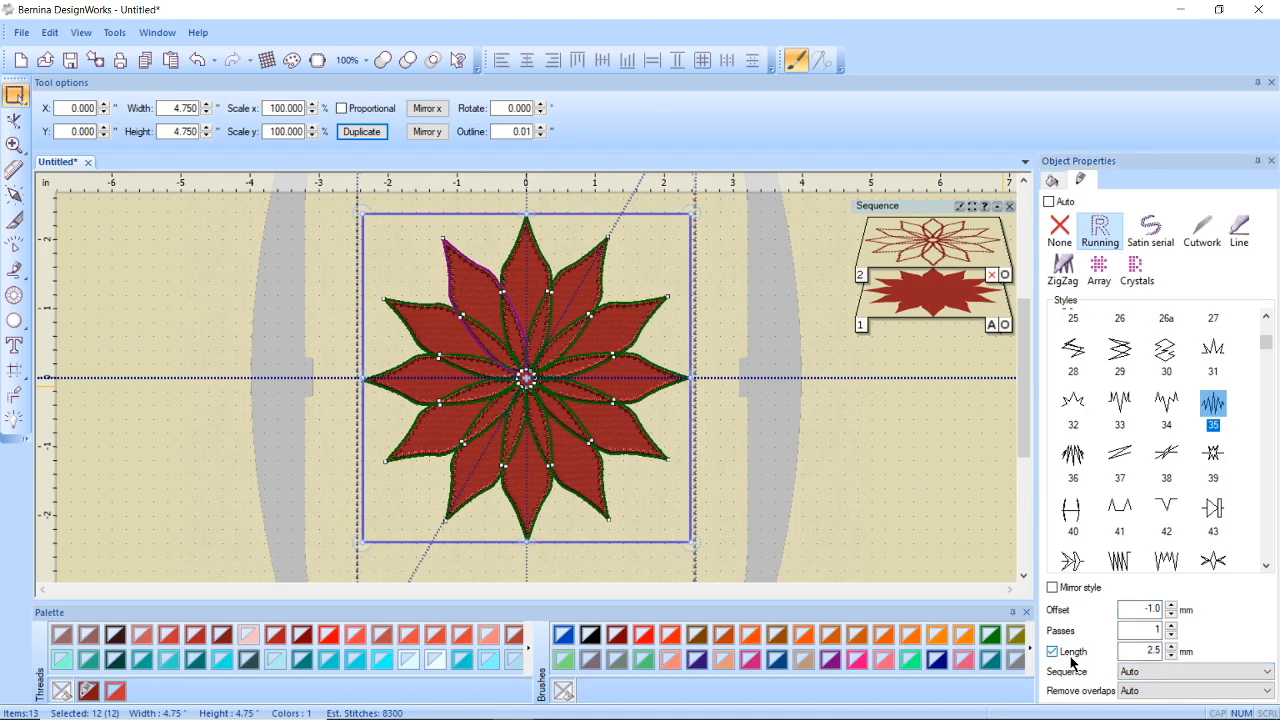
{"action": "double_click", "coordinate": [1148, 651]}
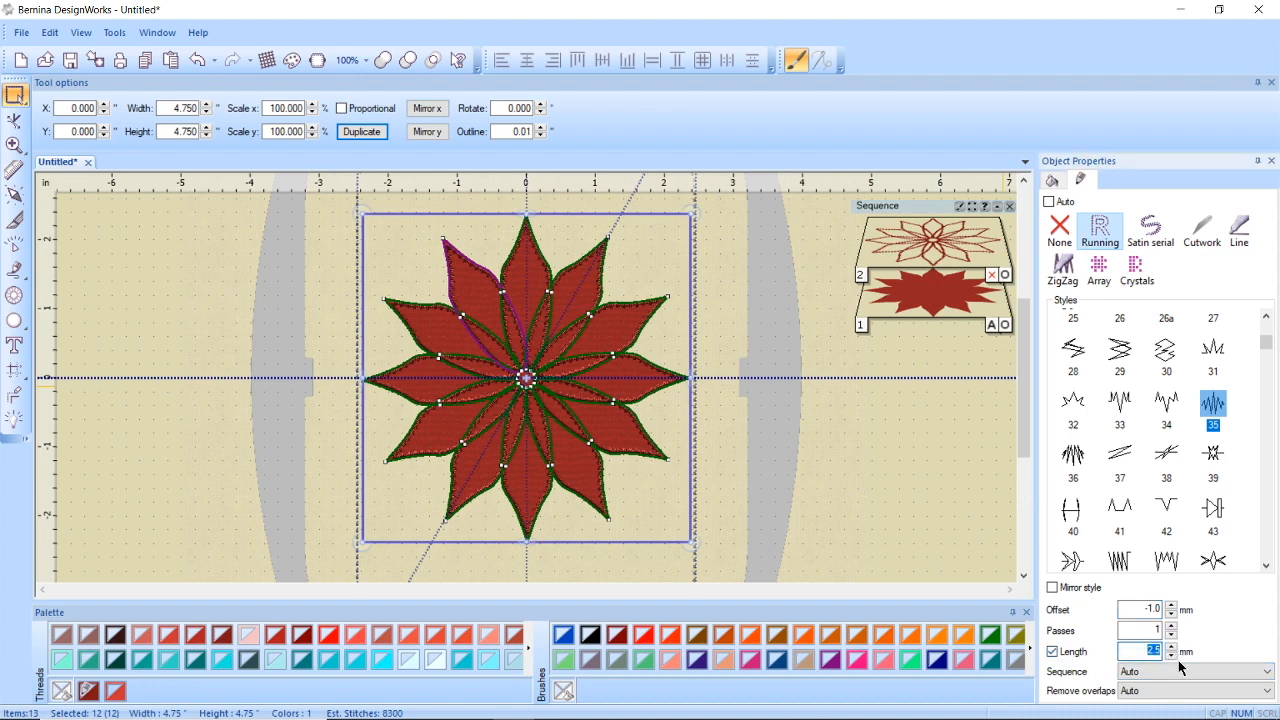
{"action": "type", "text": "3"}
{"action": "key", "text": "Return"}
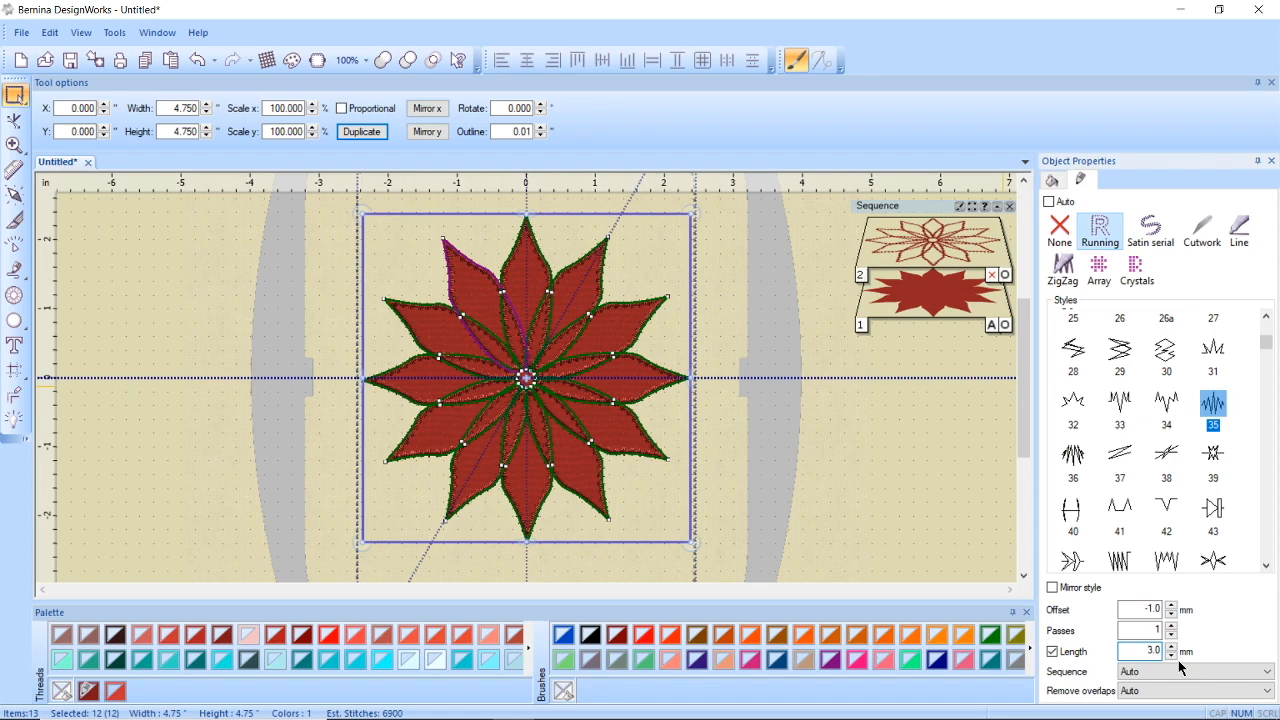
{"action": "left_click", "coordinate": [736, 463]}
{"action": "scroll", "coordinate": [540, 373], "scroll_direction": "up", "scroll_amount": 4}
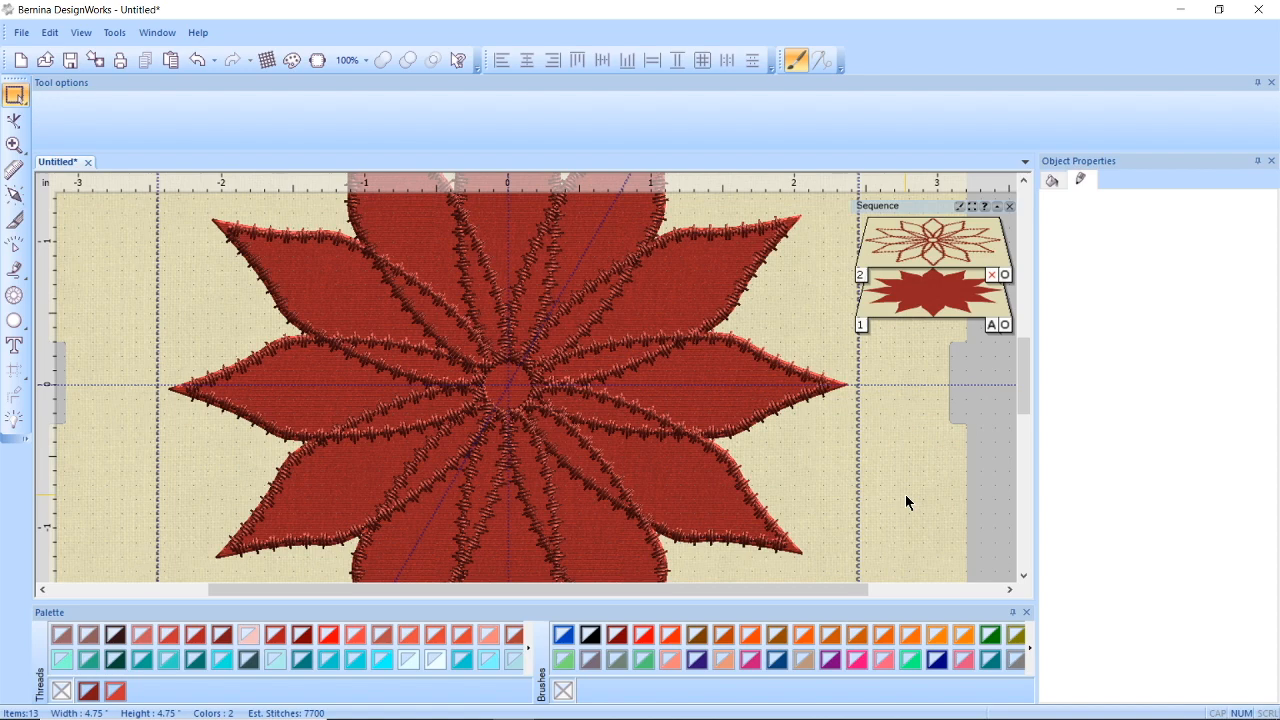
Step: Duplicate the red applique base and rotate the copy by 15 degrees
{"action": "left_click", "coordinate": [948, 302]}
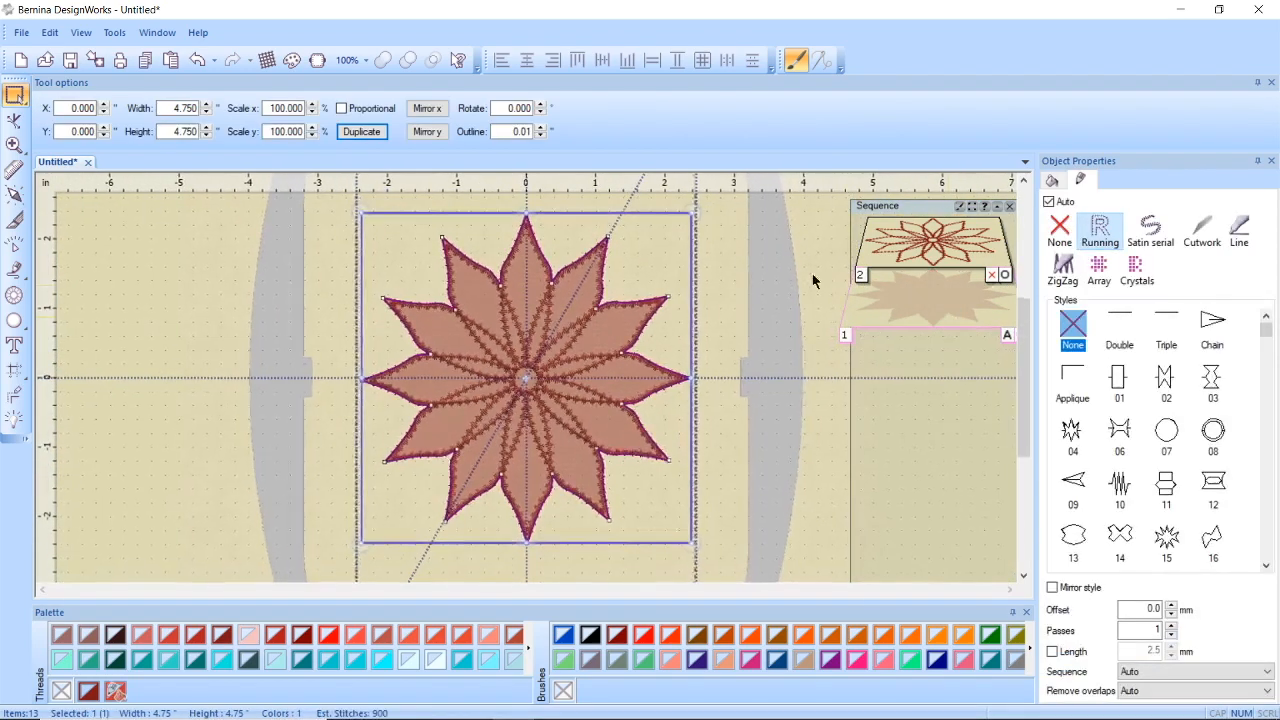
{"action": "left_click", "coordinate": [366, 131]}
{"action": "double_click", "coordinate": [505, 108]}
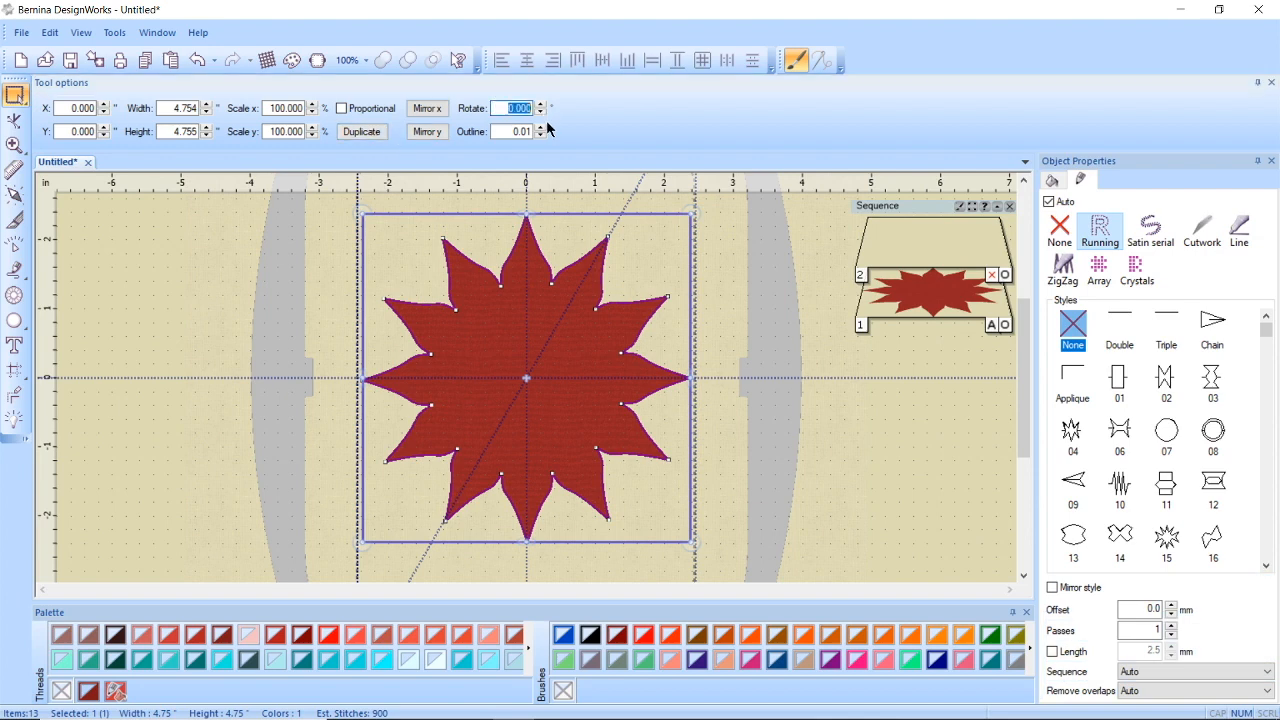
{"action": "type", "text": "15"}
{"action": "key", "text": "Return"}
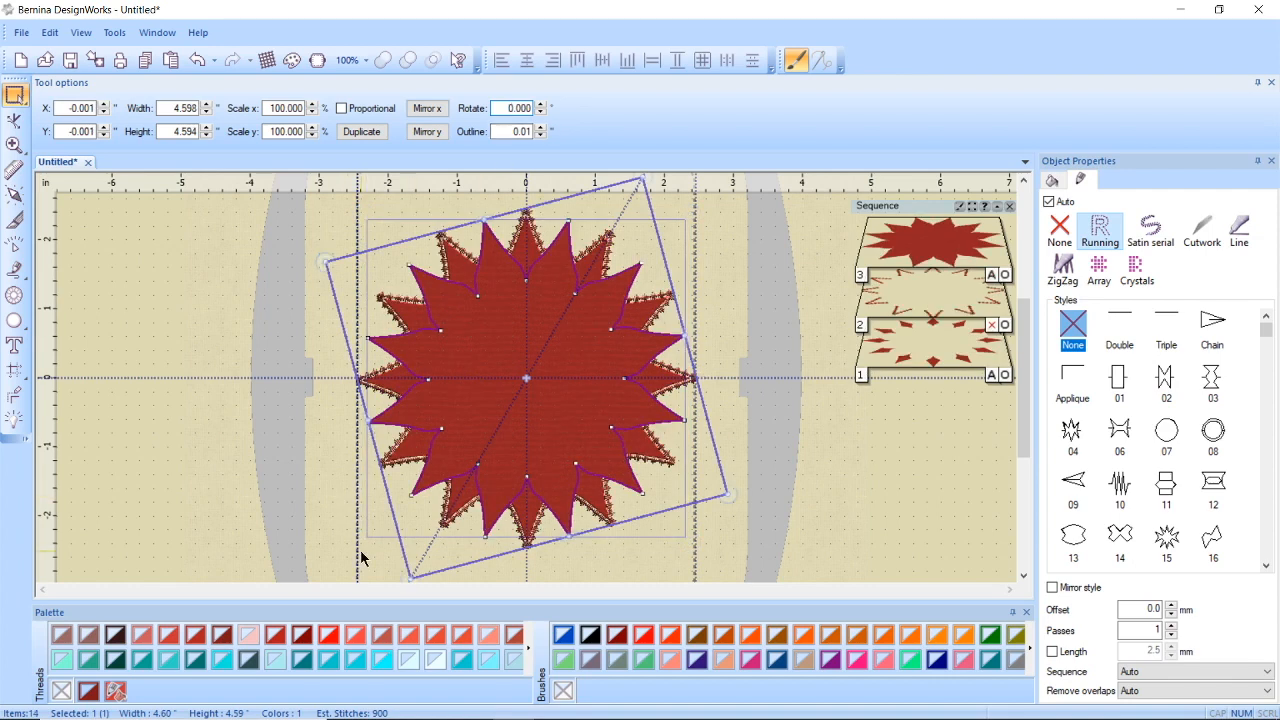
Step: Colour the rotated applique copy dark teal and give its outline running stitch style 36
{"action": "left_click", "coordinate": [196, 660]}
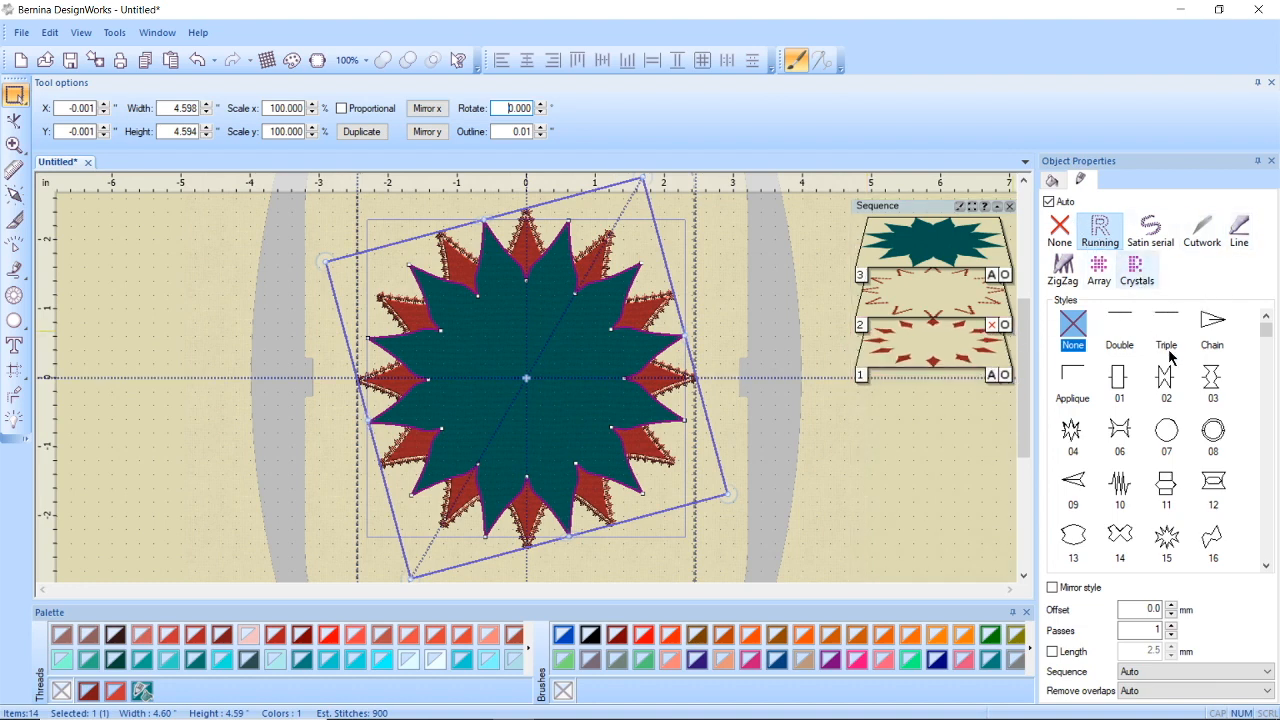
{"action": "scroll", "coordinate": [1197, 444], "scroll_direction": "down", "scroll_amount": 3}
{"action": "scroll", "coordinate": [1197, 444], "scroll_direction": "down", "scroll_amount": 6}
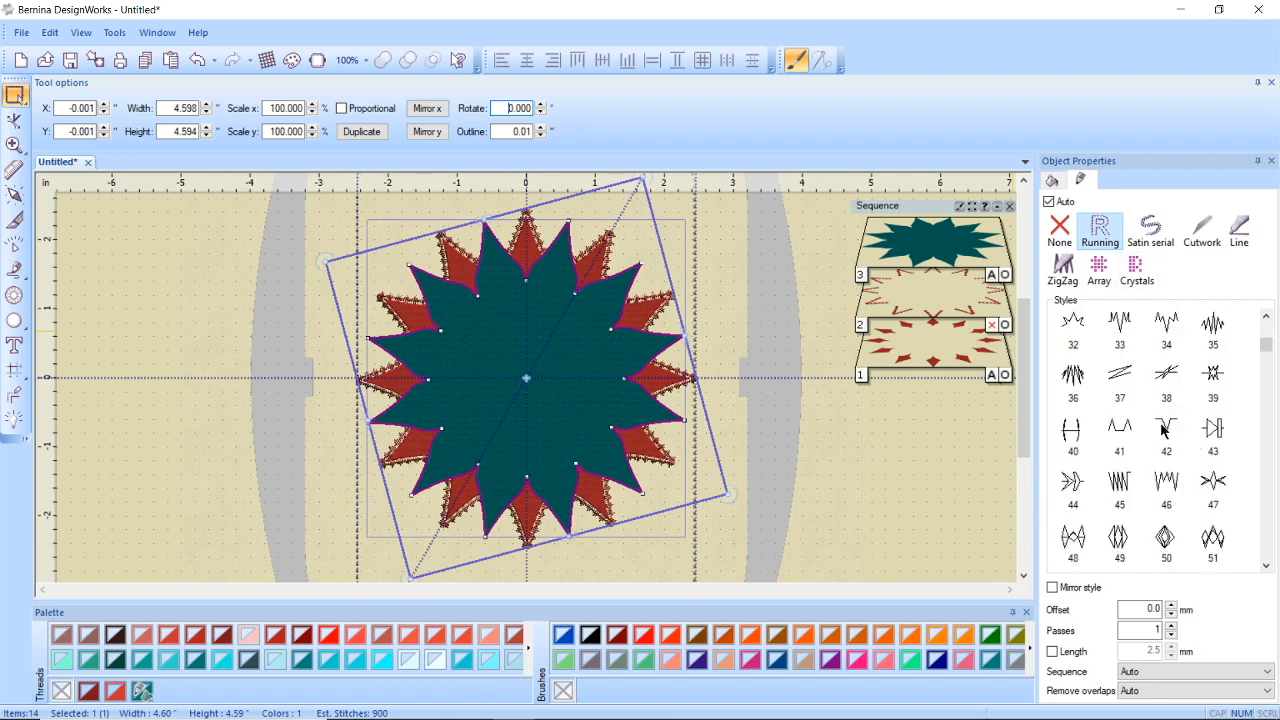
{"action": "left_click", "coordinate": [1080, 380]}
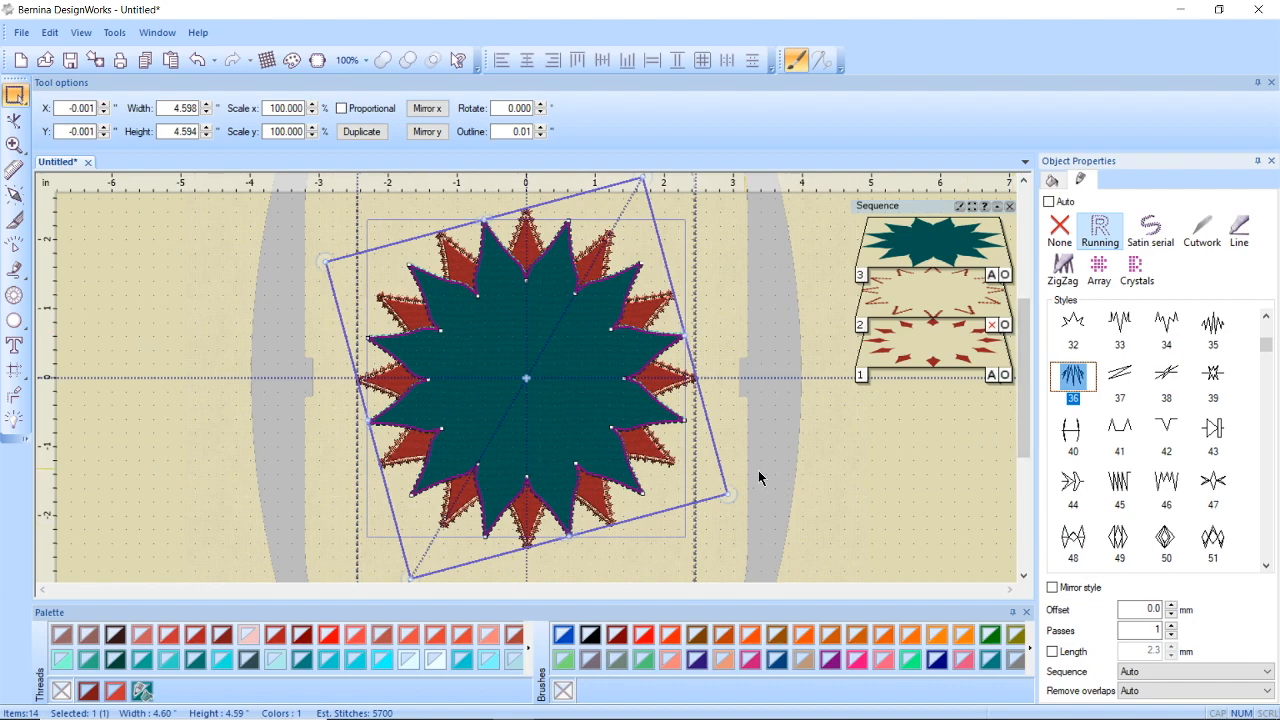
{"action": "scroll", "coordinate": [675, 425], "scroll_direction": "up", "scroll_amount": 5}
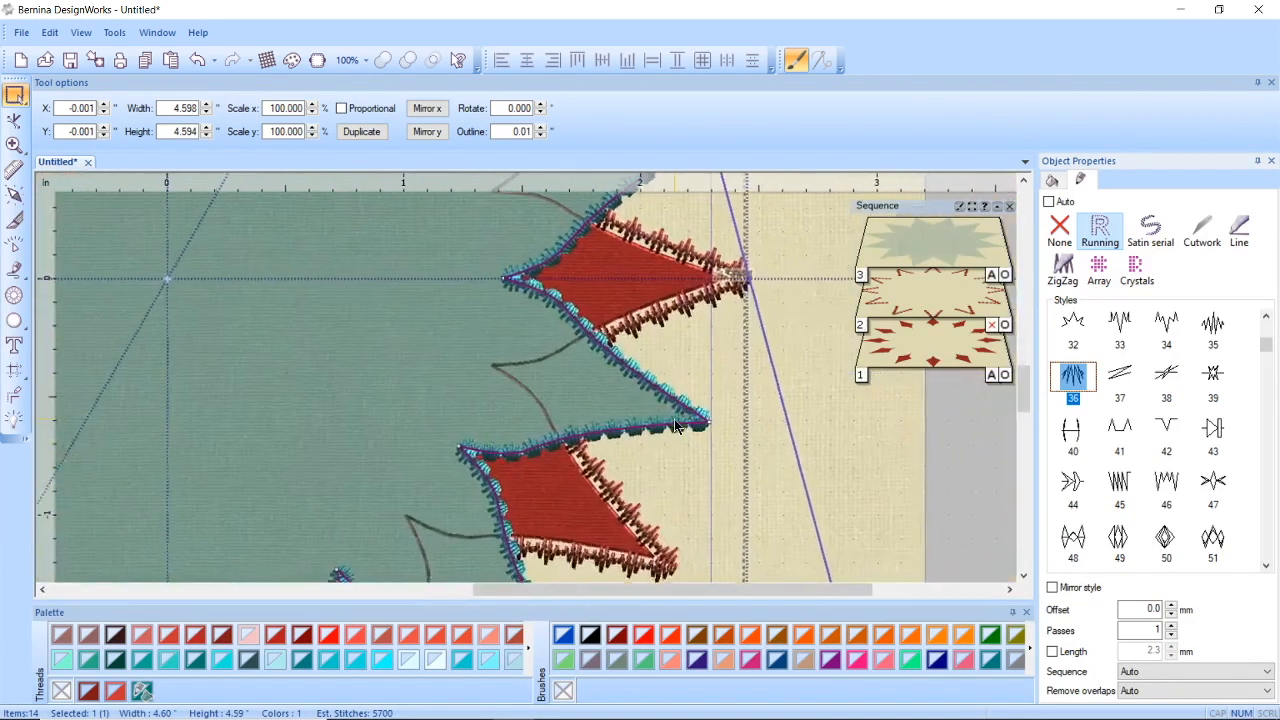
Step: Mirror the running stitch style on the teal applique's outline and set its offset to -1 mm
{"action": "scroll", "coordinate": [675, 425], "scroll_direction": "up", "scroll_amount": 3}
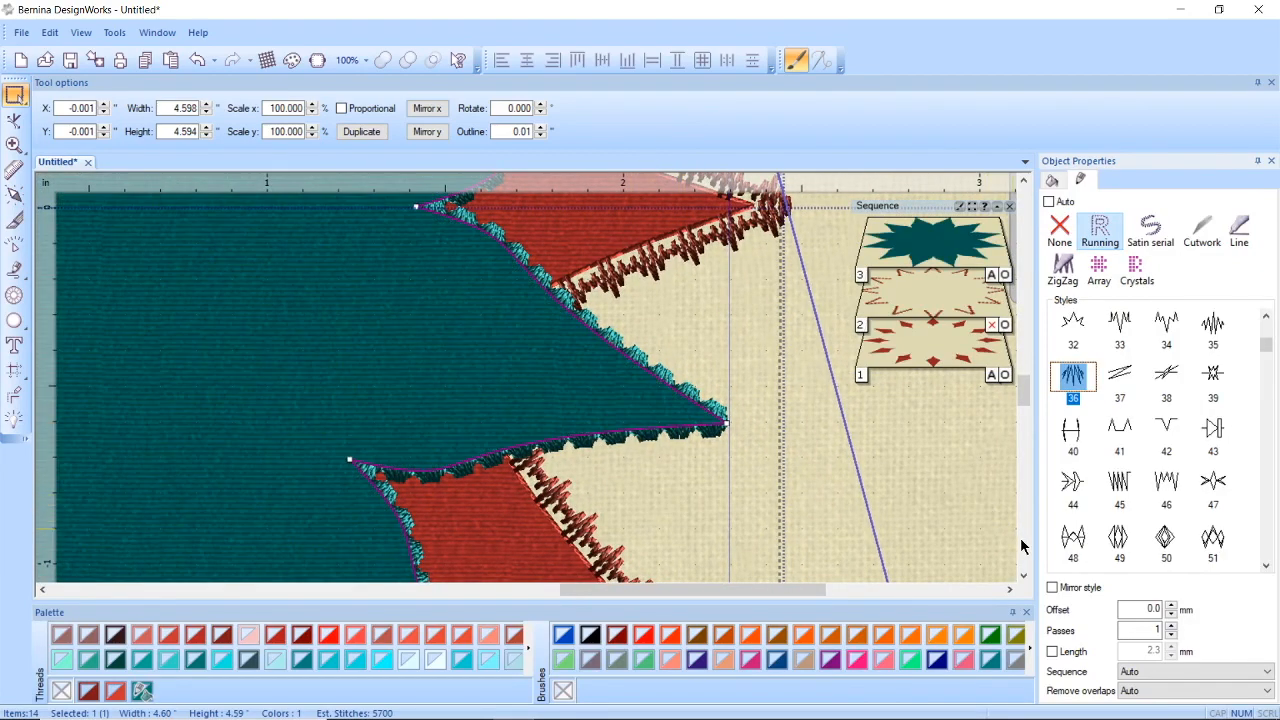
{"action": "left_click", "coordinate": [1055, 588]}
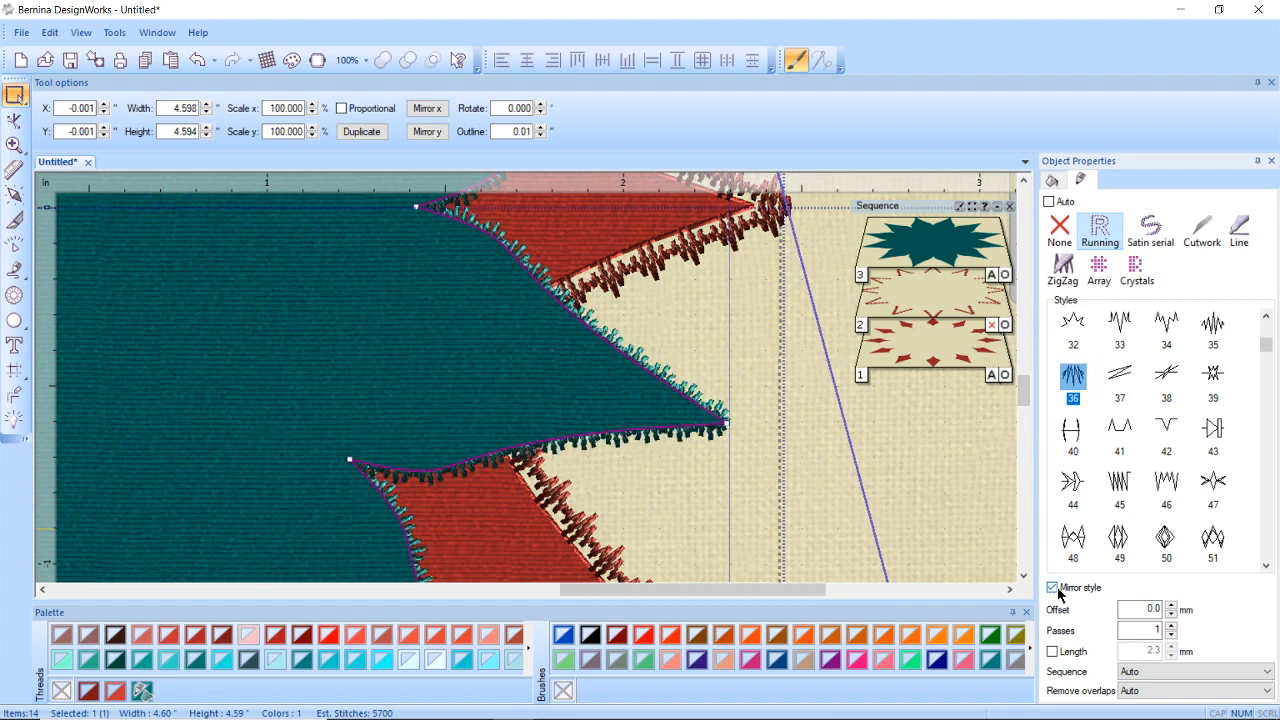
{"action": "double_click", "coordinate": [1145, 608]}
{"action": "type", "text": "1"}
{"action": "key", "text": "Return"}
{"action": "type", "text": "-"}
Step: Enable a custom length of 3 mm for the teal applique's outline stitches, then deselect it
{"action": "left_click", "coordinate": [1062, 655]}
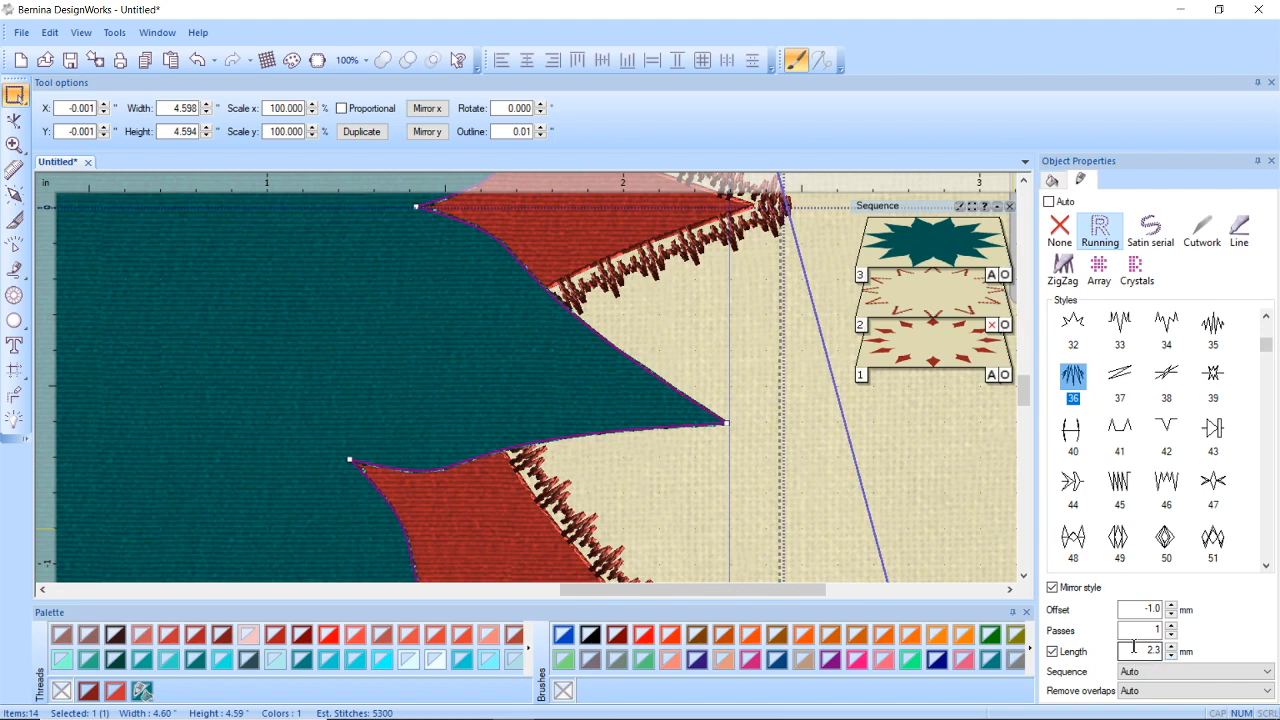
{"action": "left_click_drag", "start_coordinate": [1134, 647], "coordinate": [1172, 648]}
{"action": "type", "text": "3"}
{"action": "key", "text": "Return"}
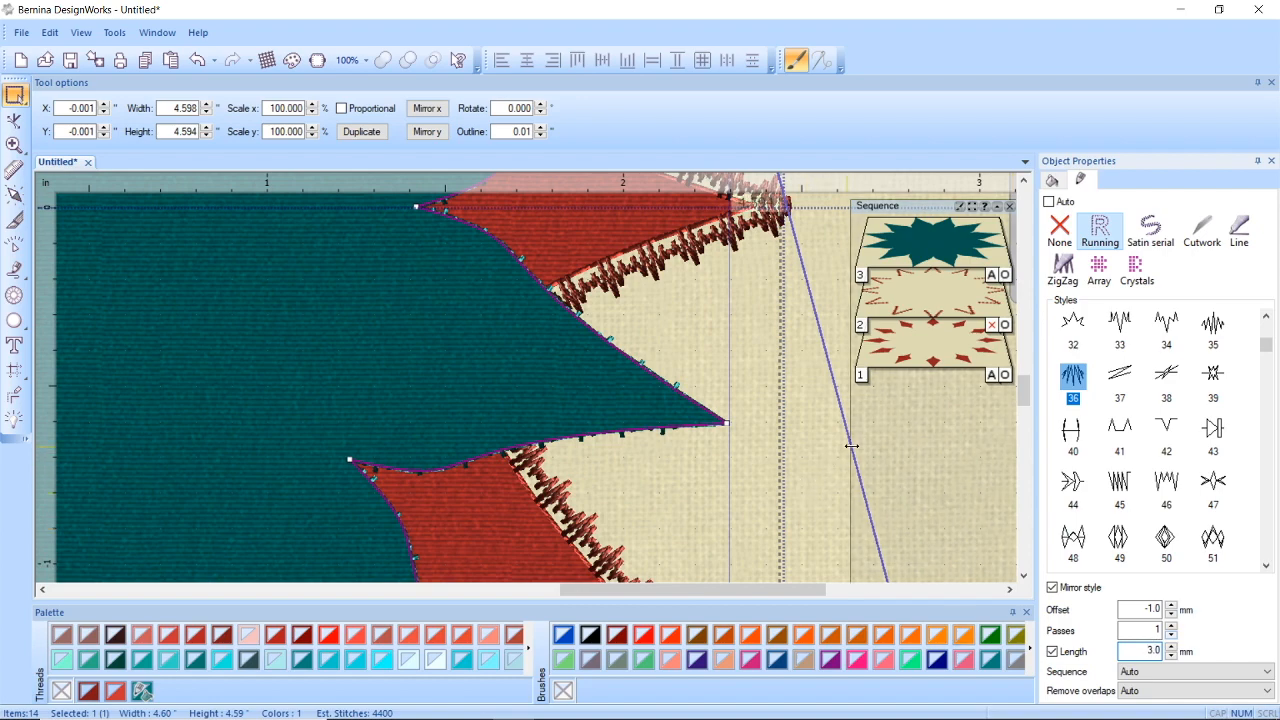
{"action": "left_click", "coordinate": [928, 435]}
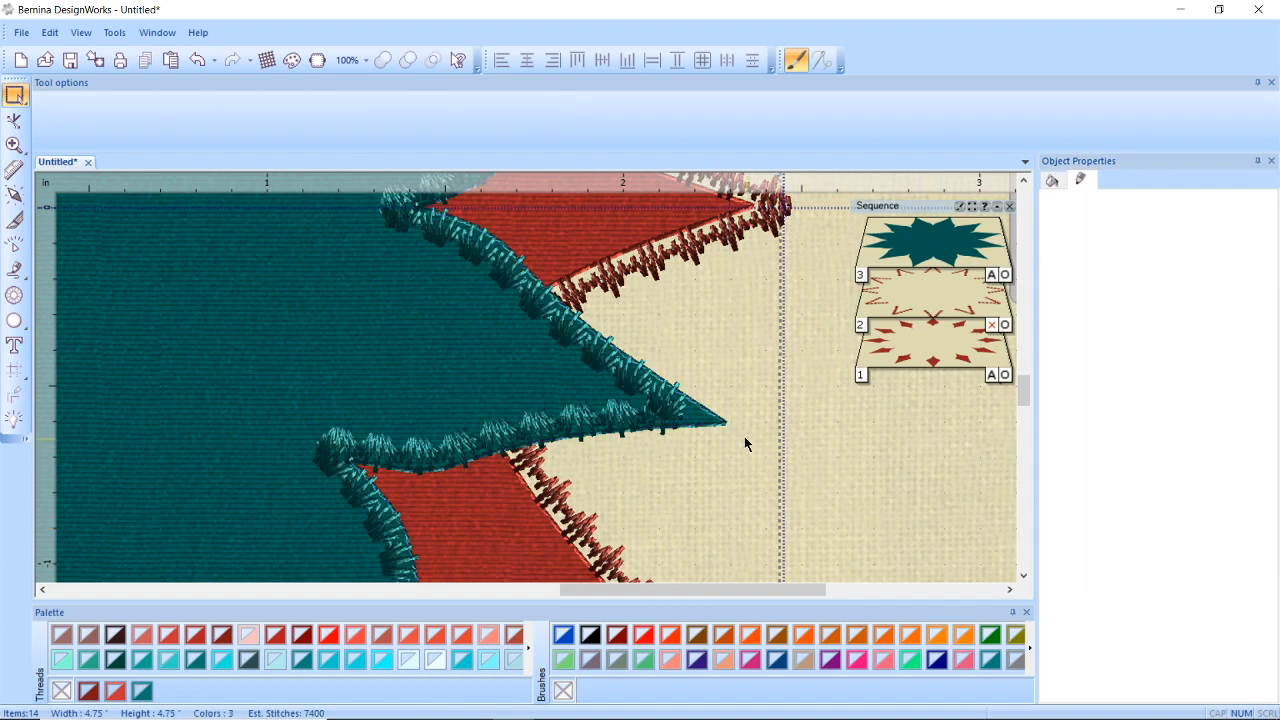
{"action": "scroll", "coordinate": [696, 427], "scroll_direction": "down", "scroll_amount": 4}
{"action": "scroll", "coordinate": [662, 420], "scroll_direction": "down", "scroll_amount": 3}
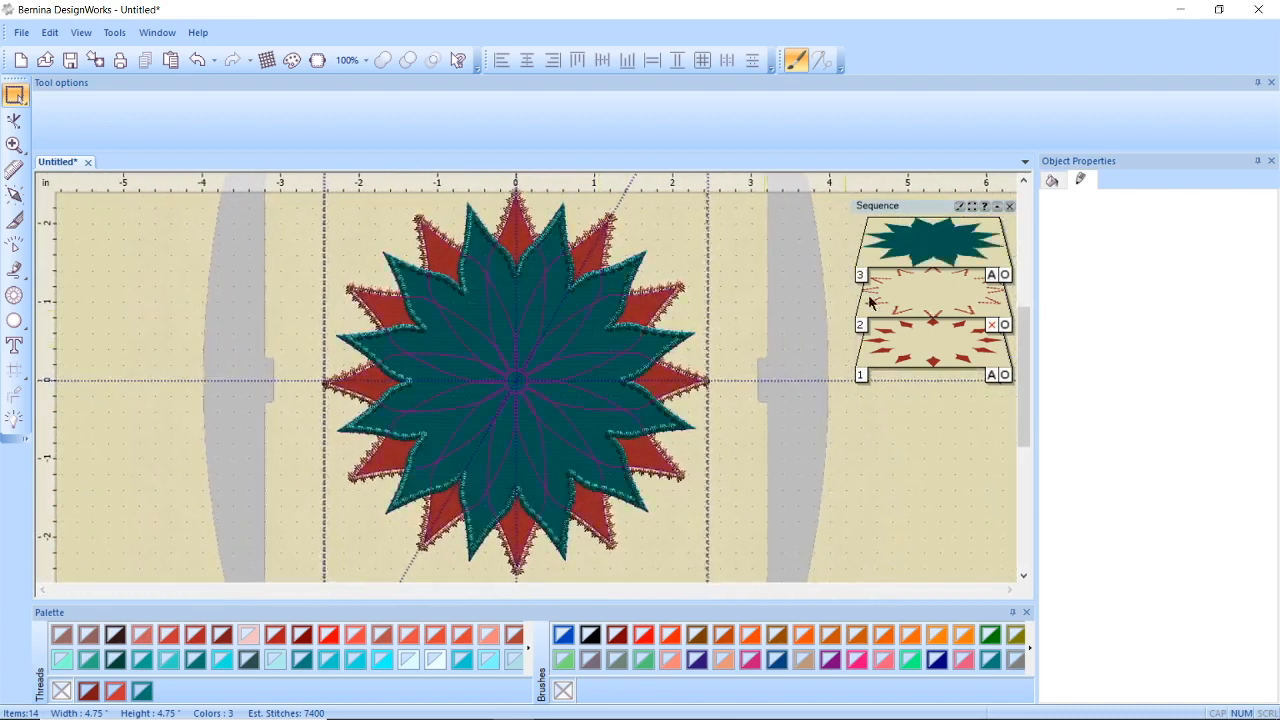
Step: Move the teal applique to the start of the stitching sequence, beneath the red base, and check the petal outlines
{"action": "left_click", "coordinate": [912, 265]}
{"action": "left_click_drag", "start_coordinate": [914, 270], "coordinate": [920, 356]}
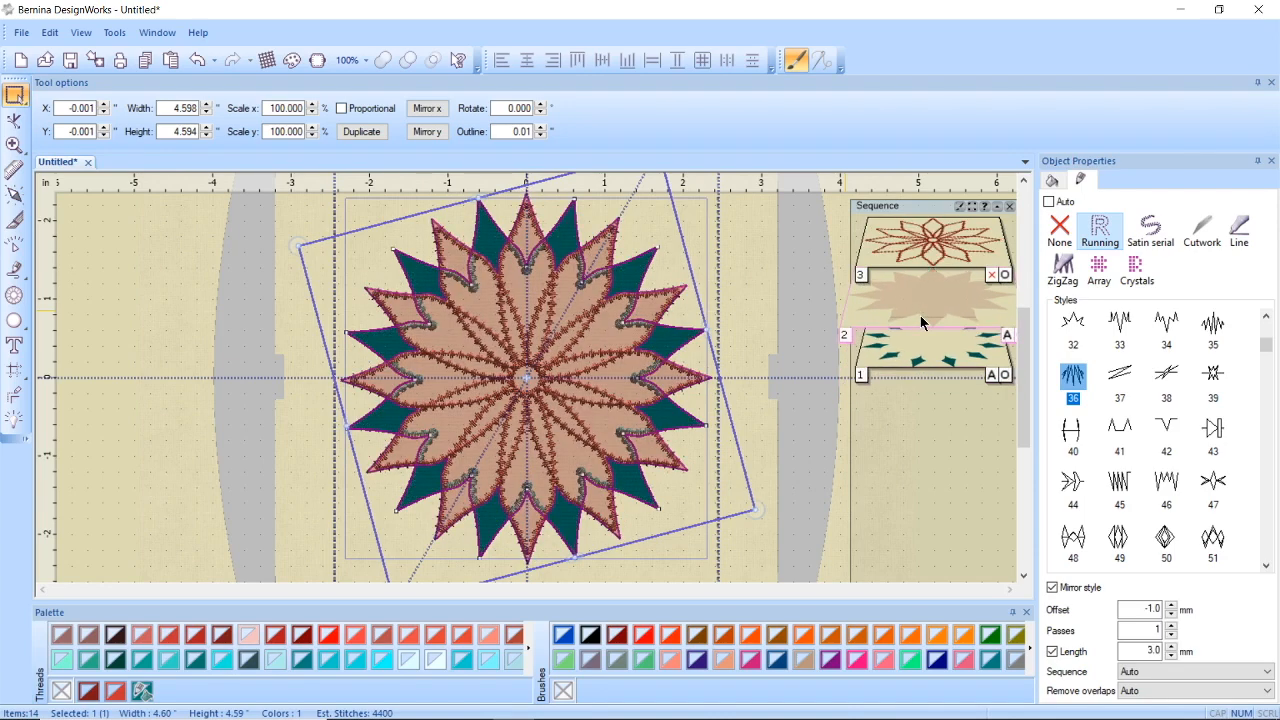
{"action": "left_click", "coordinate": [936, 319]}
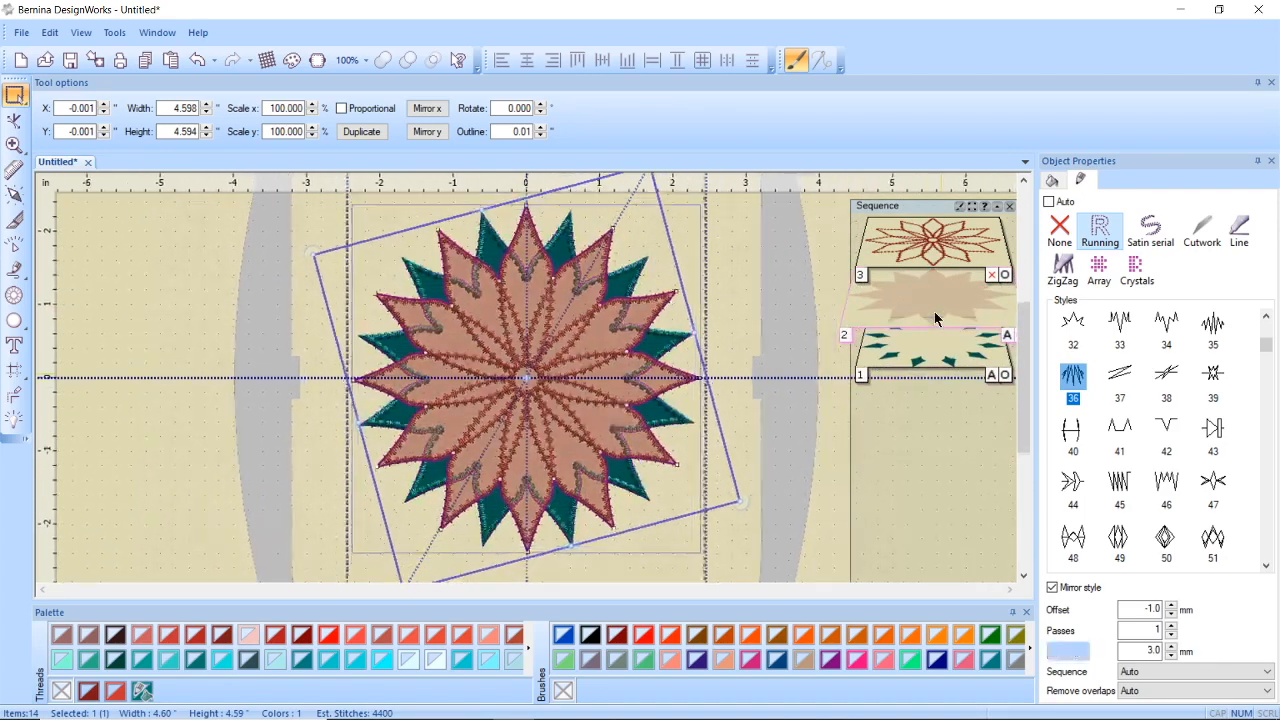
{"action": "left_click", "coordinate": [924, 271]}
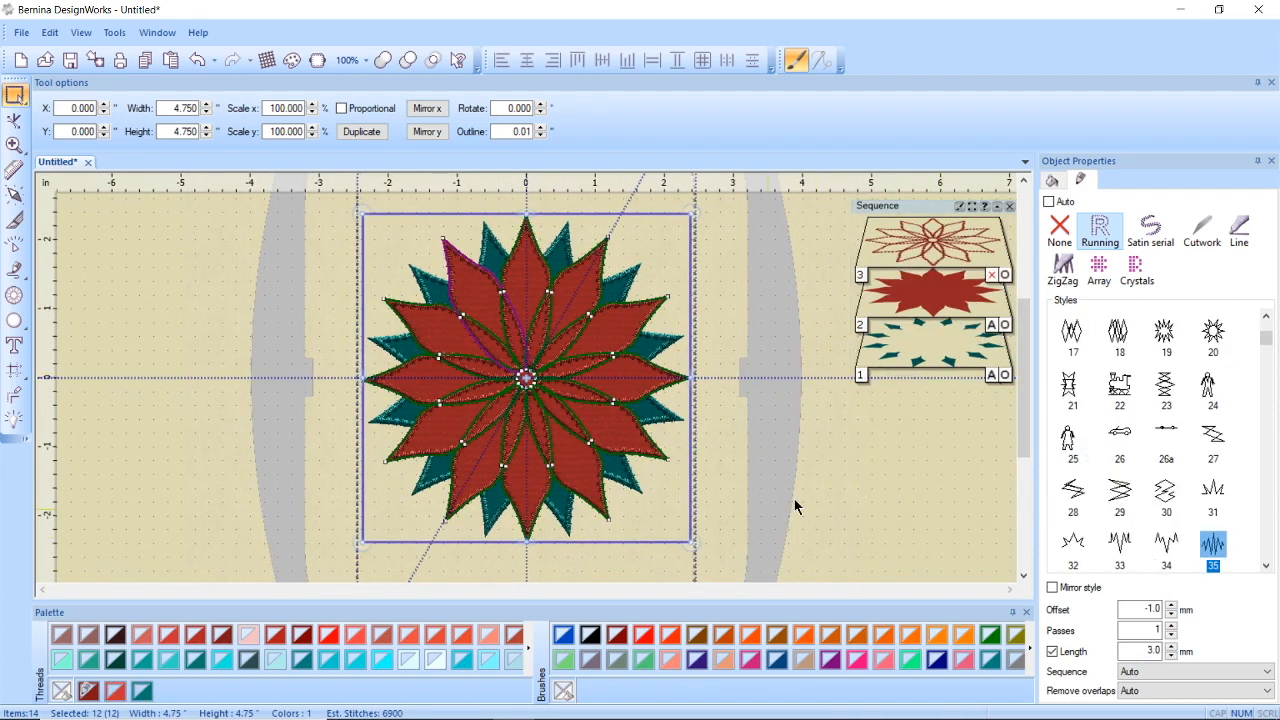
{"action": "scroll", "coordinate": [661, 368], "scroll_direction": "up", "scroll_amount": 3}
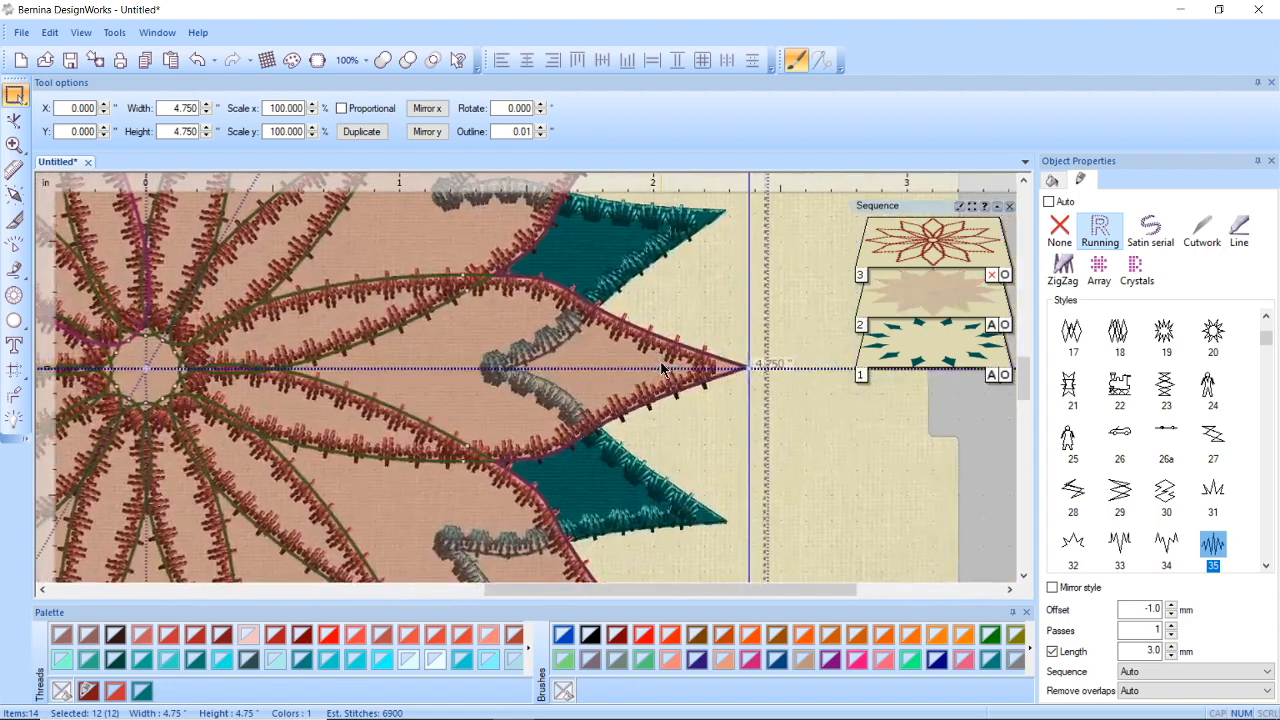
{"action": "scroll", "coordinate": [836, 477], "scroll_direction": "down", "scroll_amount": 2}
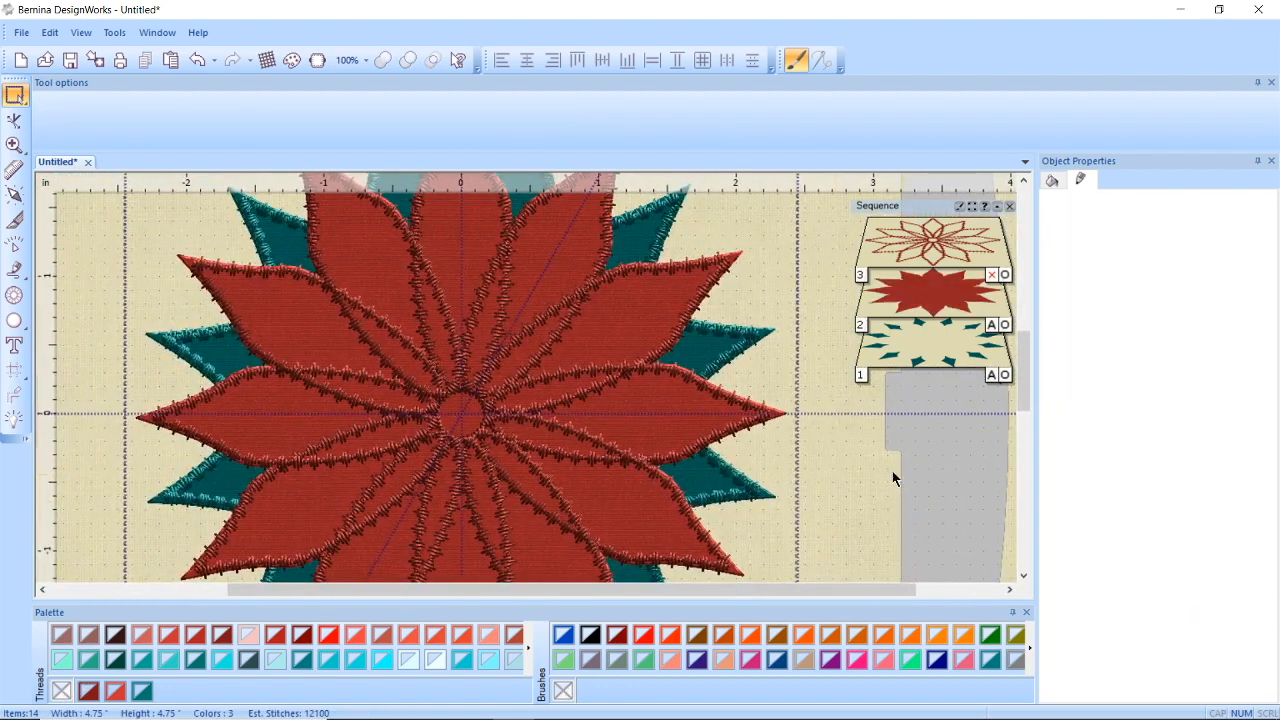
{"action": "scroll", "coordinate": [836, 478], "scroll_direction": "down", "scroll_amount": 1}
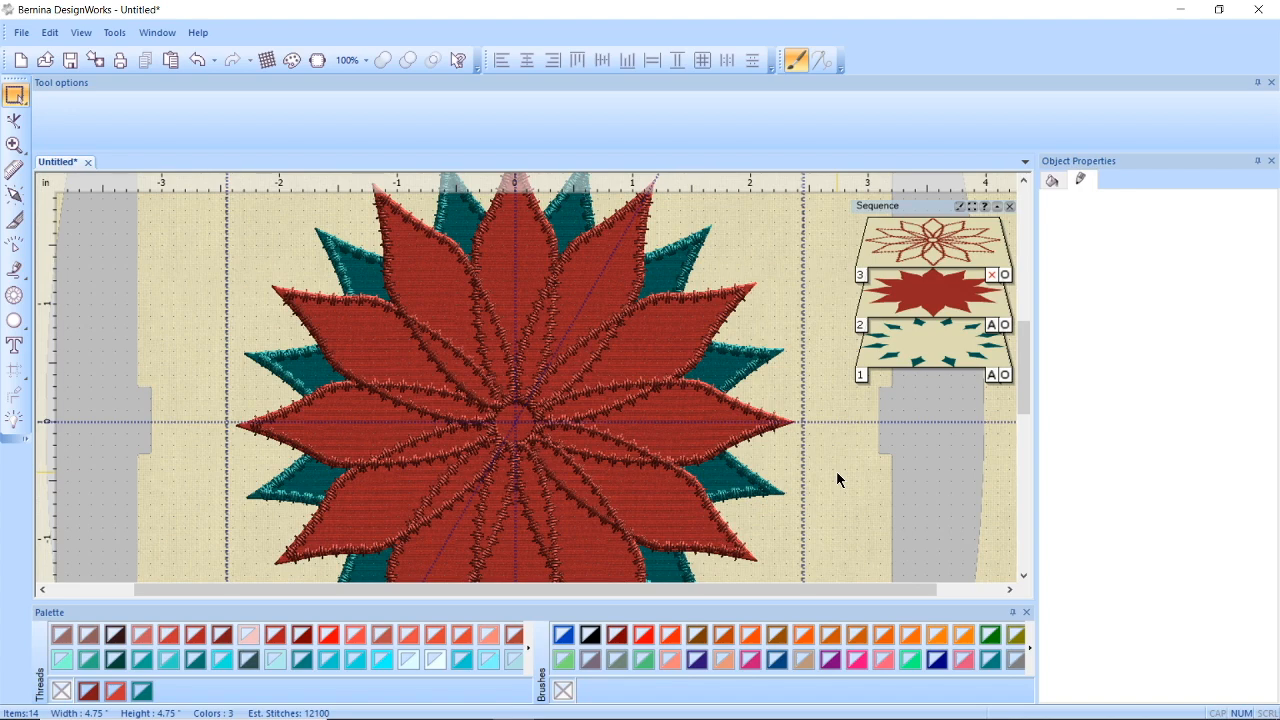
Step: Save the design in Documents as a DesignWorks file named "applique poinsettia"
{"action": "left_click", "coordinate": [24, 33]}
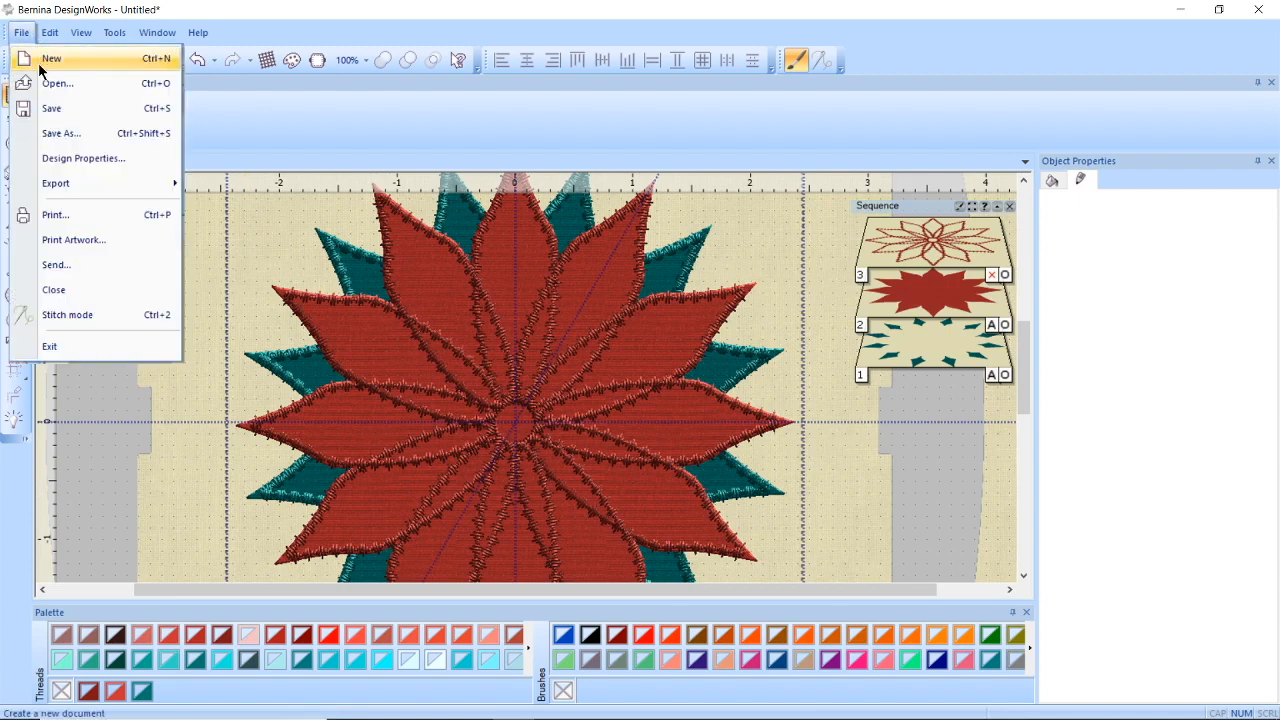
{"action": "left_click", "coordinate": [60, 133]}
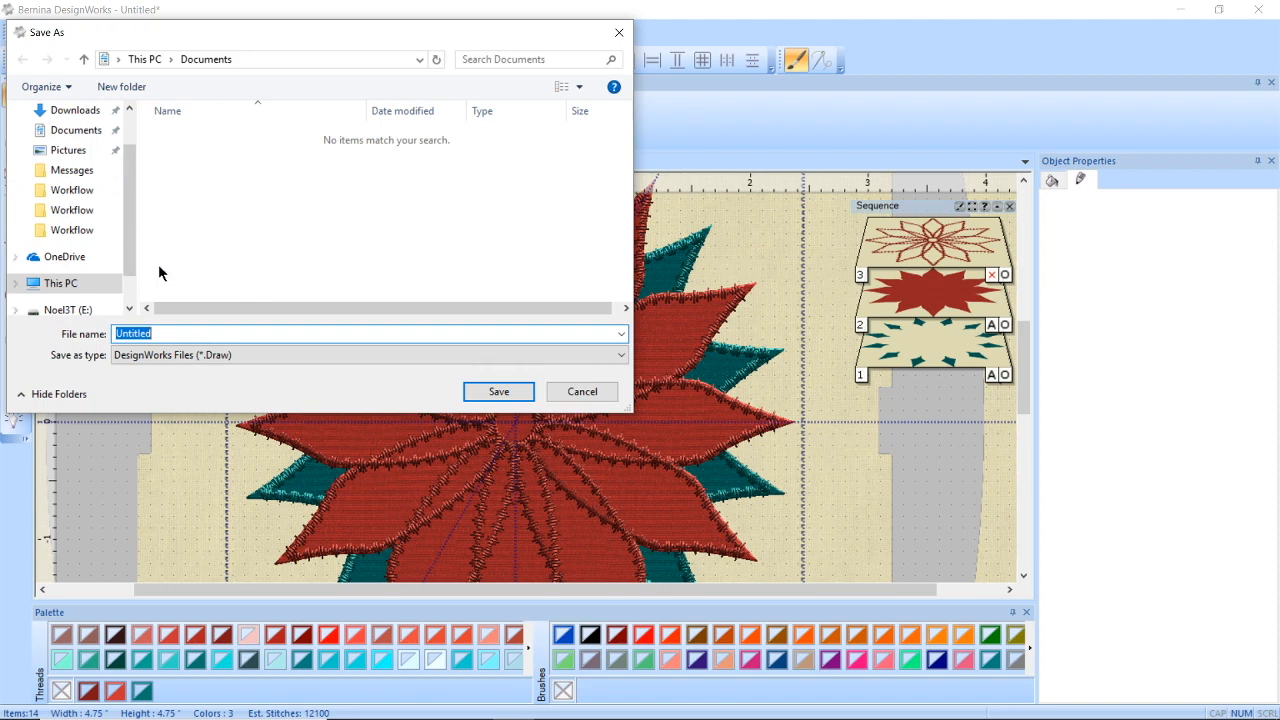
{"action": "type", "text": "applique poinsettia"}
{"action": "key", "text": "Return"}
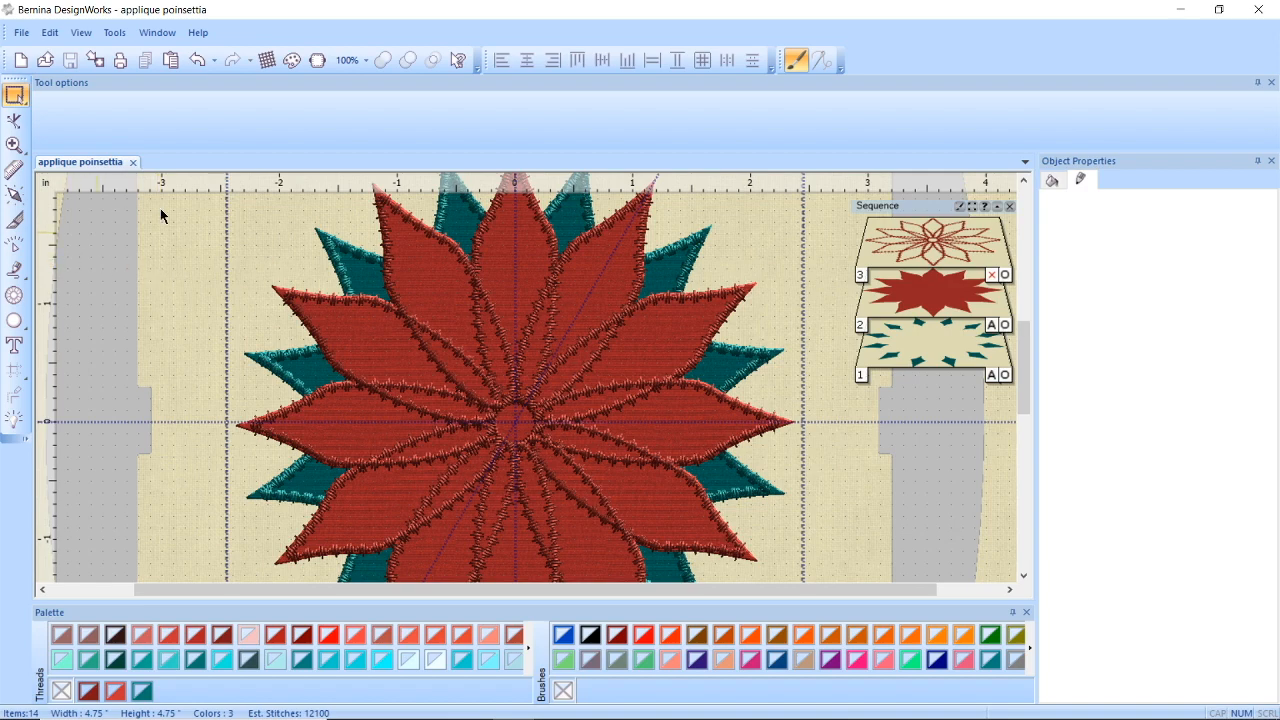
Step: Copy the red applique base from the poinsettia design
{"action": "left_click", "coordinate": [580, 222]}
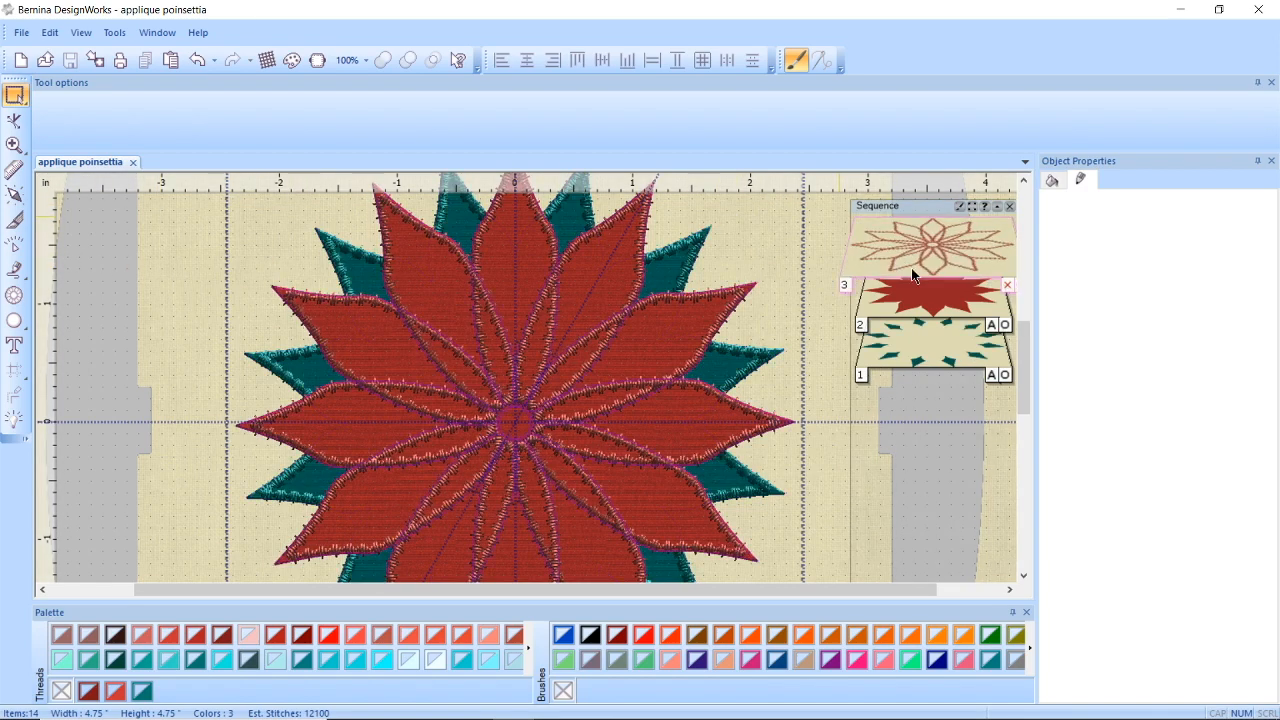
{"action": "double_click", "coordinate": [910, 284]}
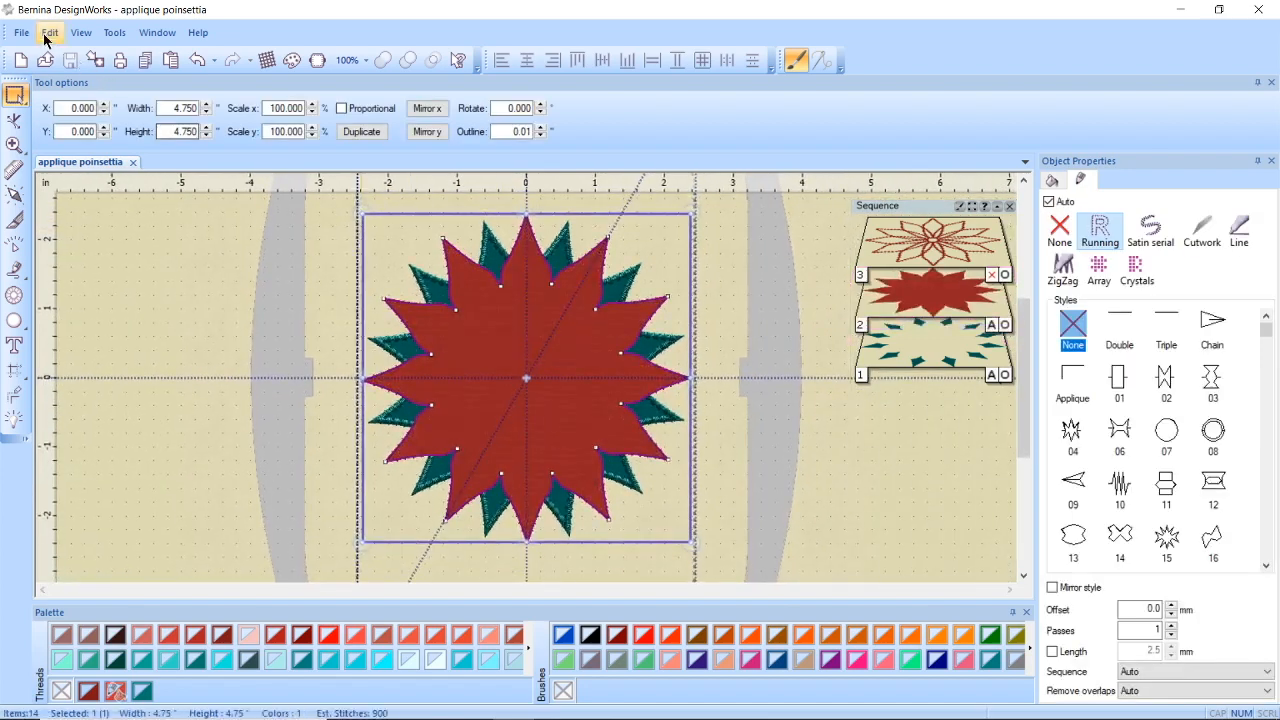
{"action": "left_click", "coordinate": [46, 34]}
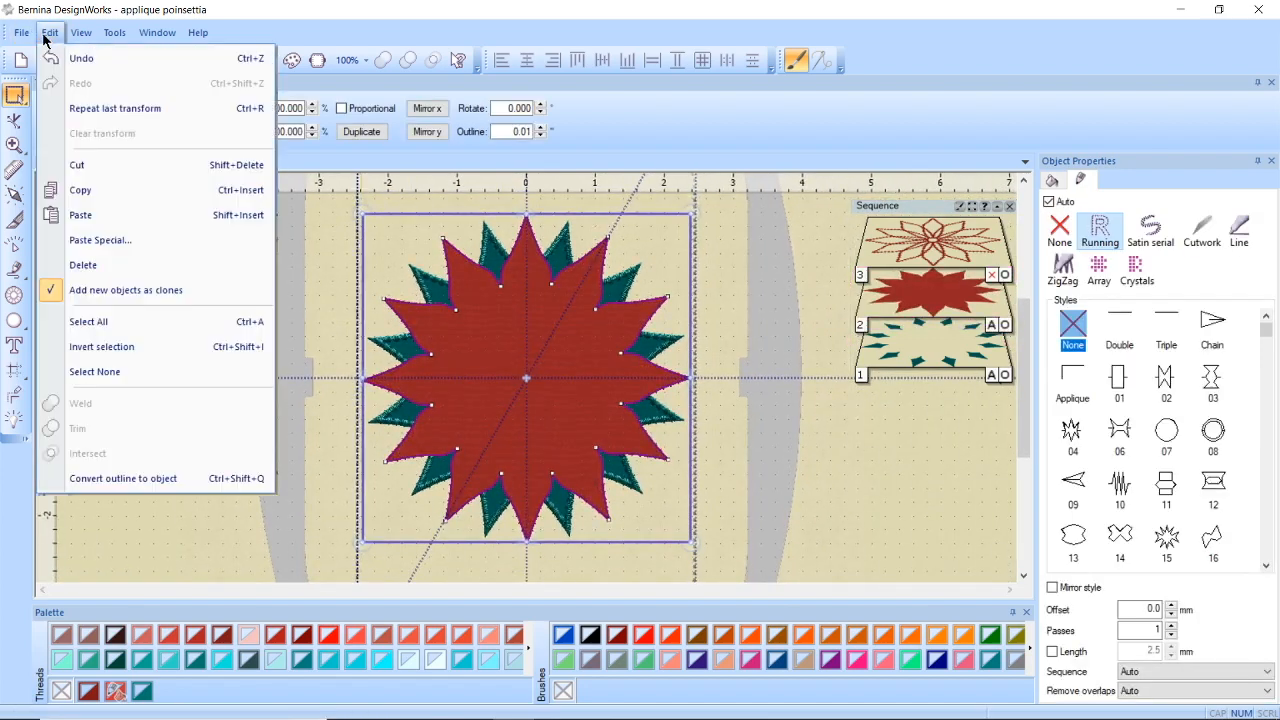
{"action": "left_click", "coordinate": [96, 188]}
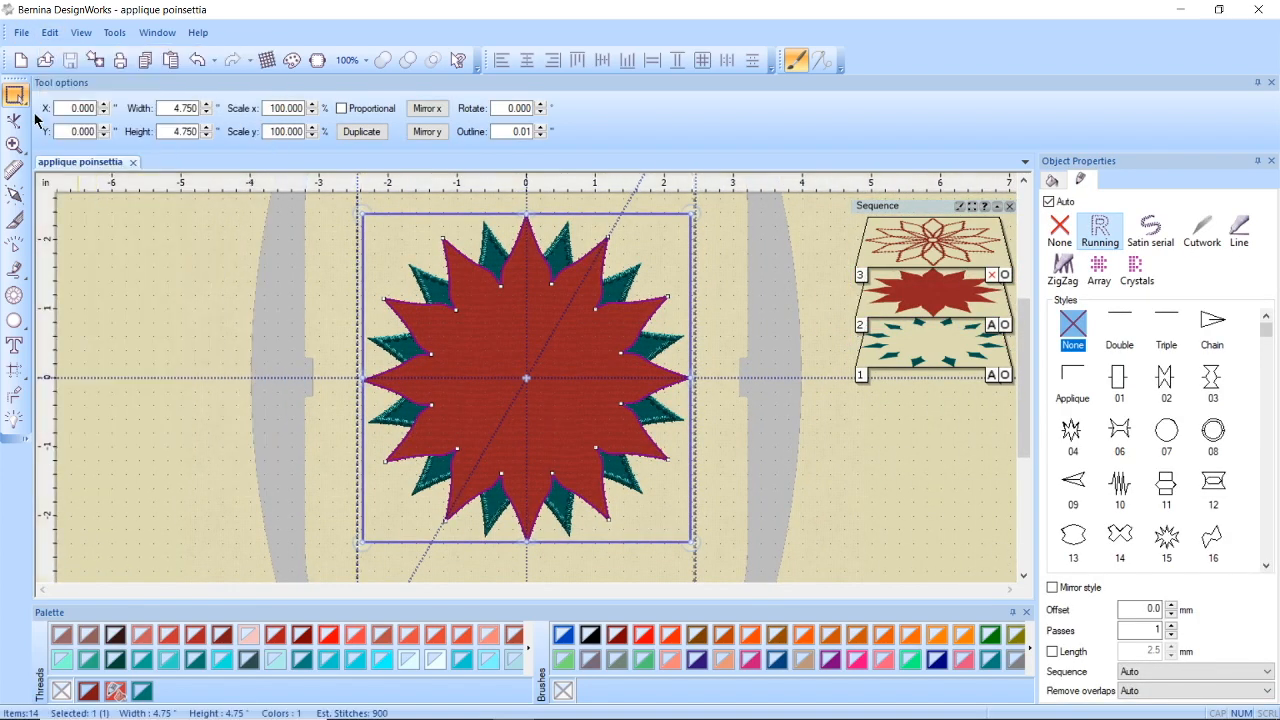
Step: Create a new graphic on Cotton fabric with the BERNINA Large Oval Hoop, 255 x 145, and paste the copied red base
{"action": "left_click", "coordinate": [21, 32]}
{"action": "left_click", "coordinate": [30, 58]}
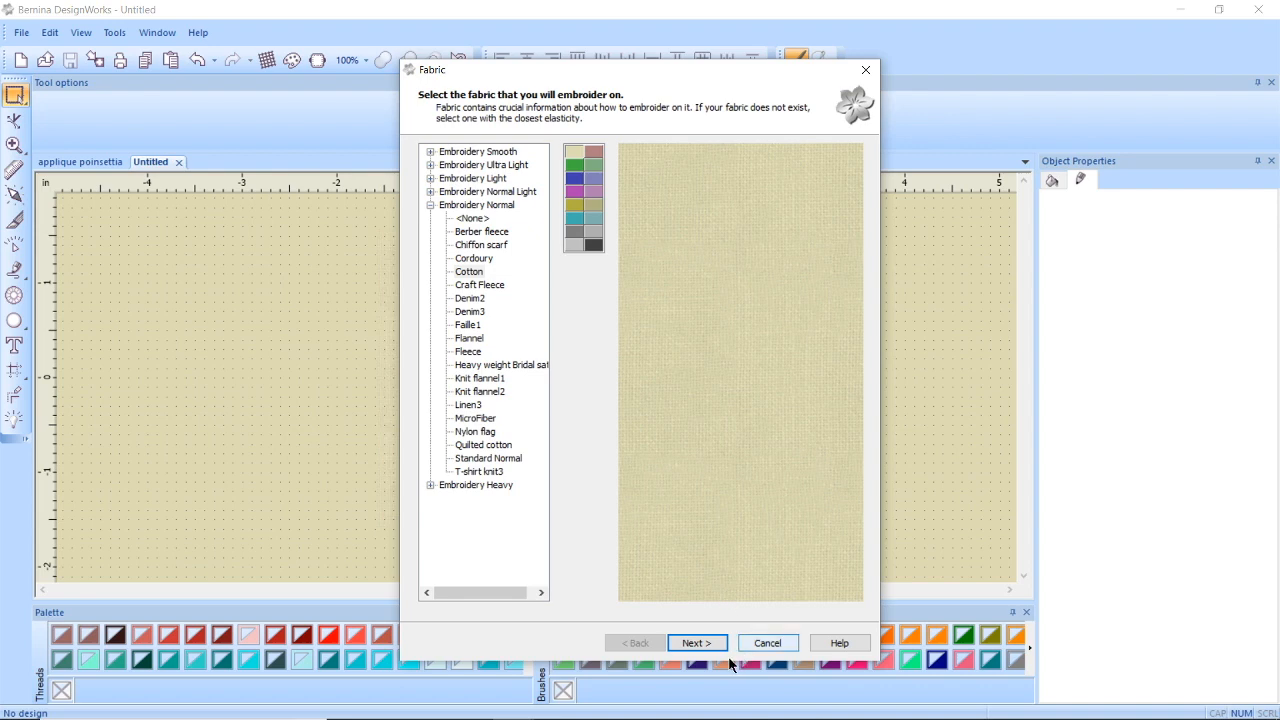
{"action": "left_click", "coordinate": [695, 645]}
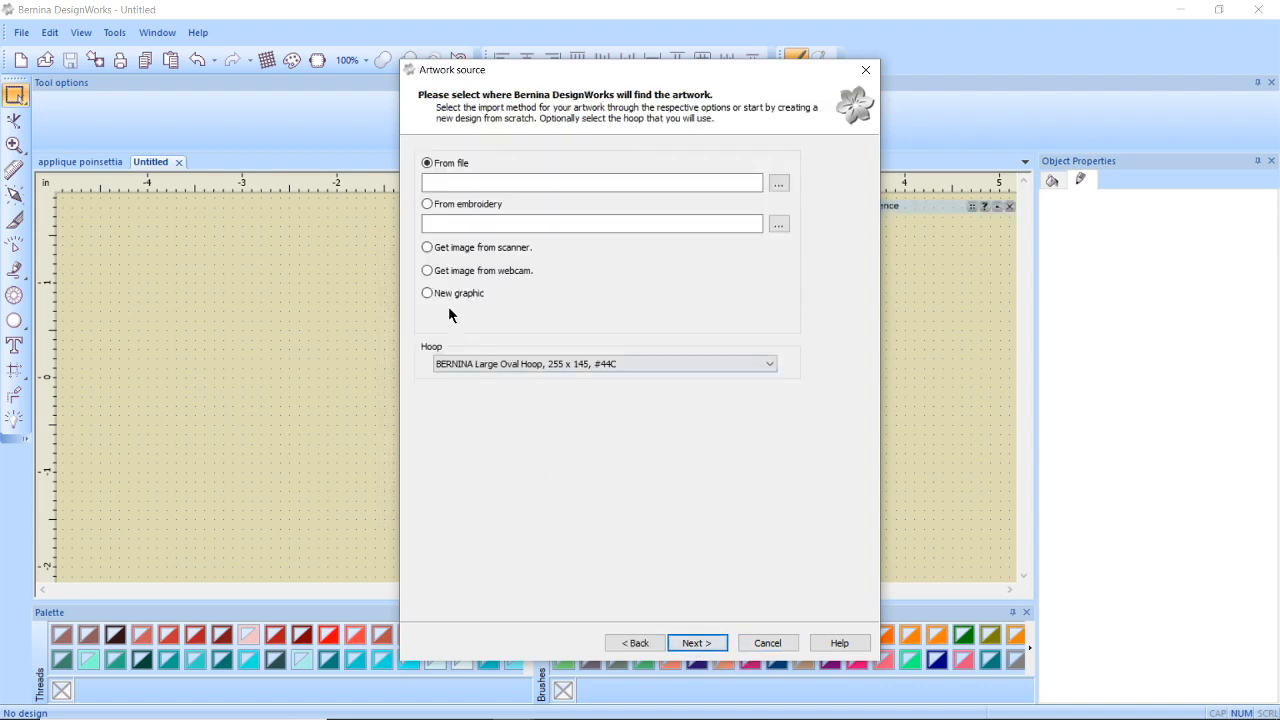
{"action": "left_click", "coordinate": [449, 293]}
{"action": "left_click", "coordinate": [712, 643]}
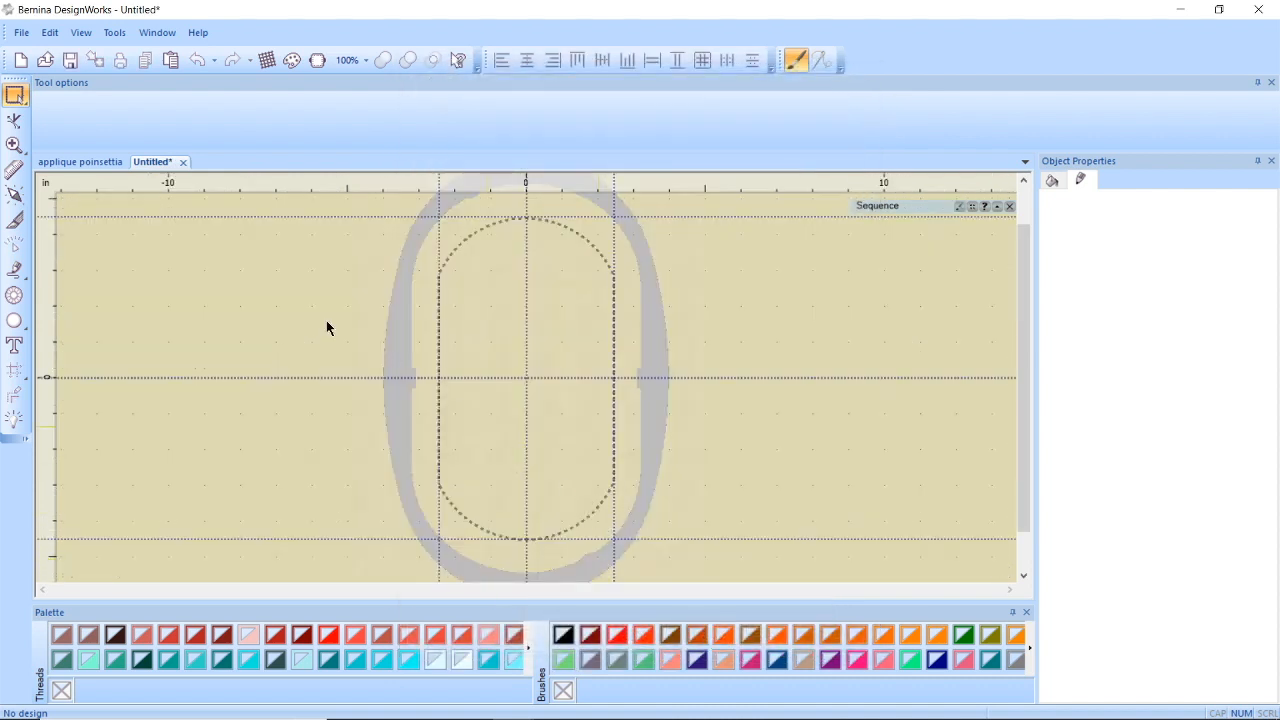
{"action": "left_click", "coordinate": [50, 32]}
{"action": "left_click", "coordinate": [80, 215]}
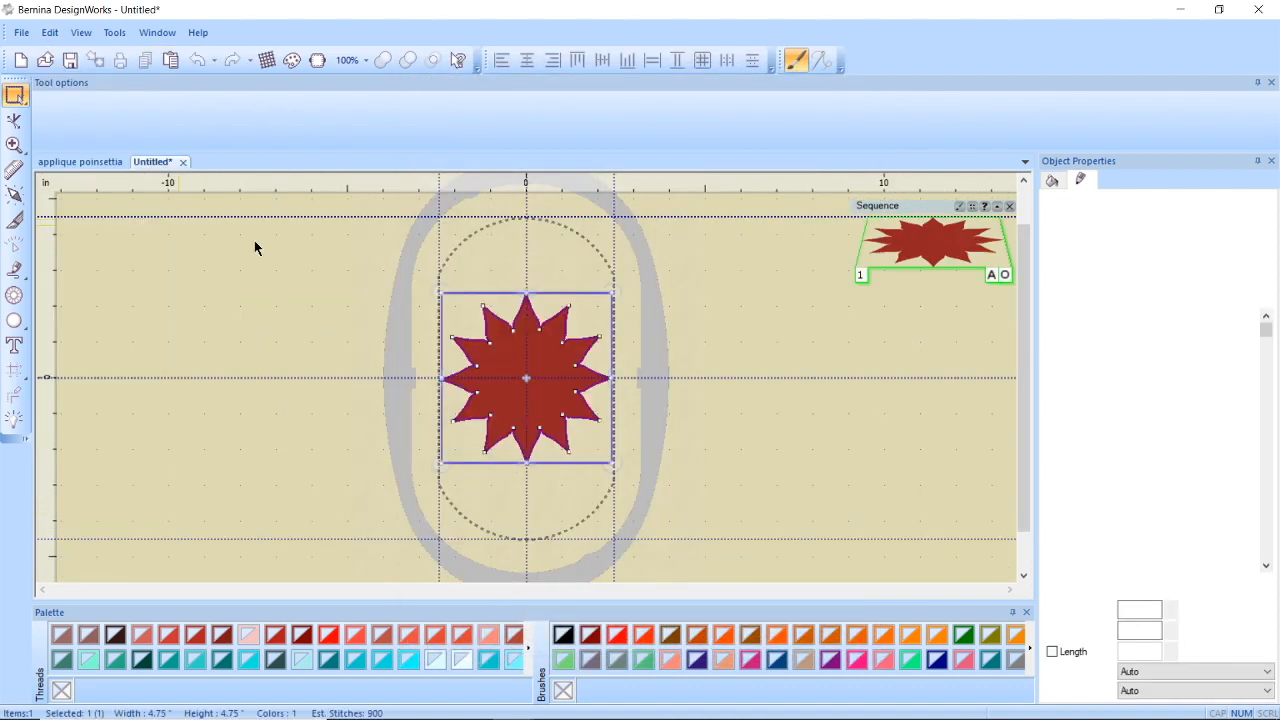
Step: Remove the pasted base's applique fill and change its outline to Cutwork
{"action": "left_click", "coordinate": [1058, 180]}
{"action": "left_click", "coordinate": [1060, 226]}
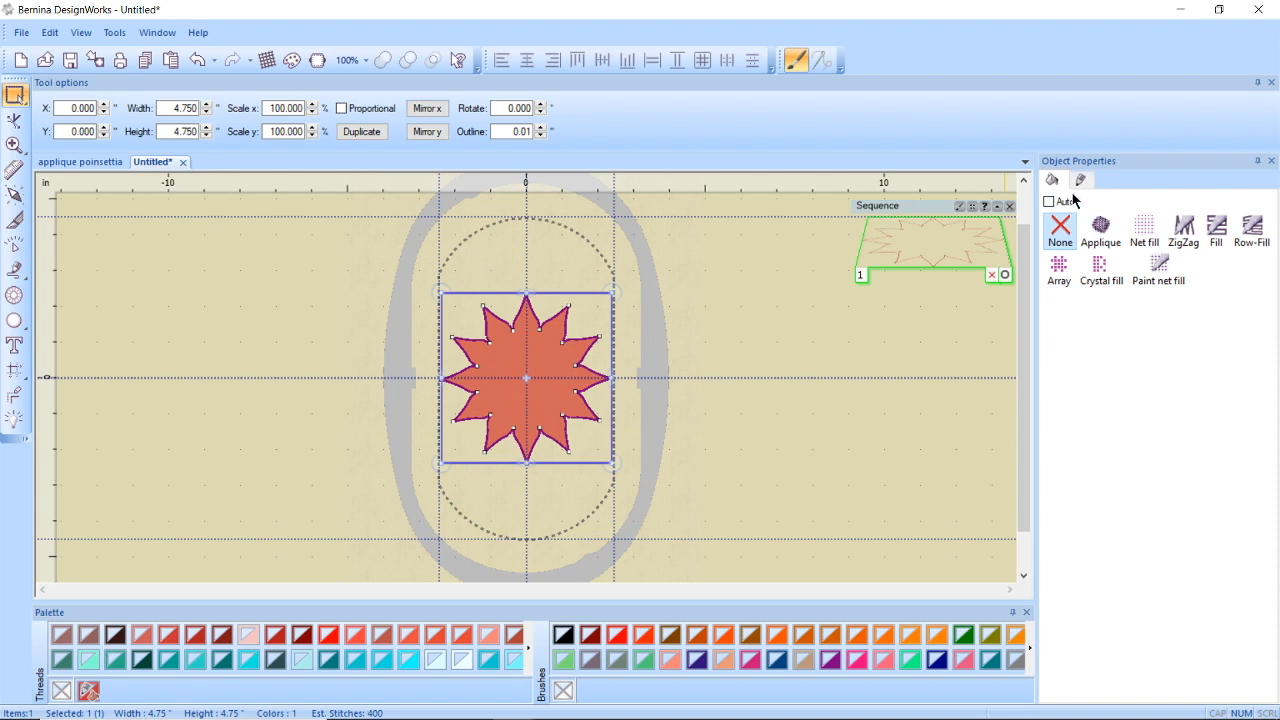
{"action": "left_click", "coordinate": [1086, 186]}
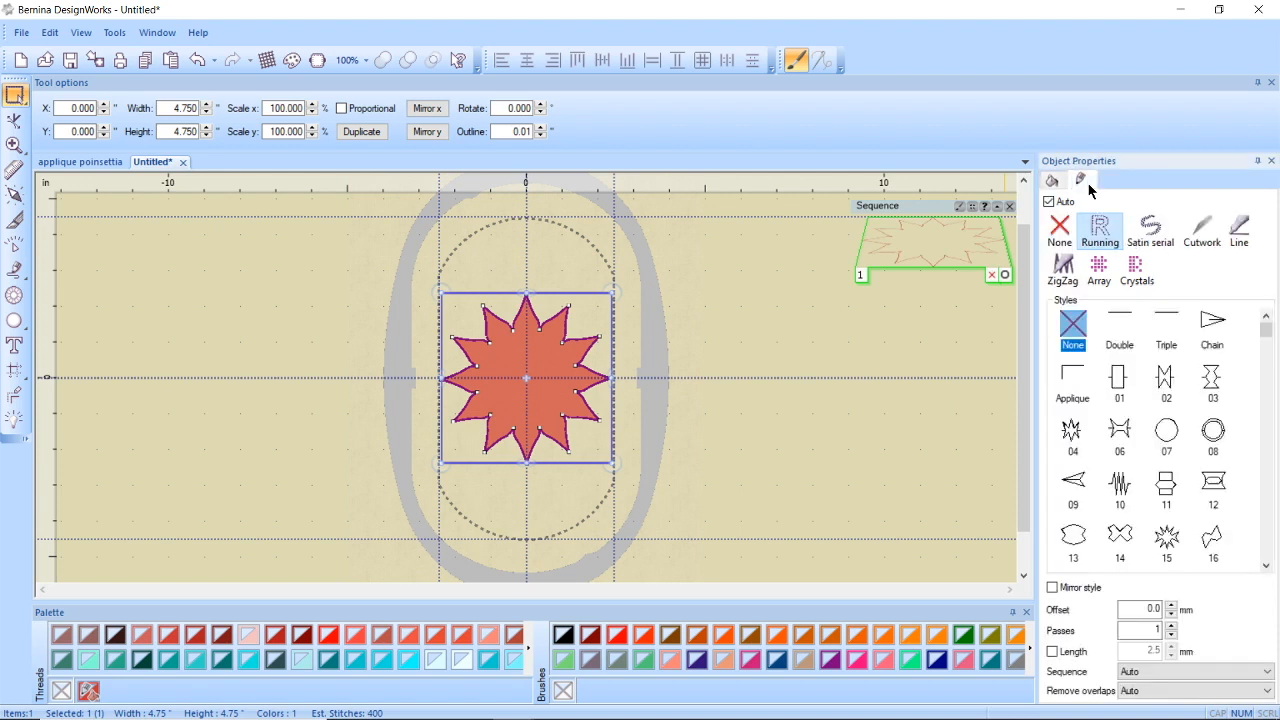
{"action": "left_click", "coordinate": [1194, 247]}
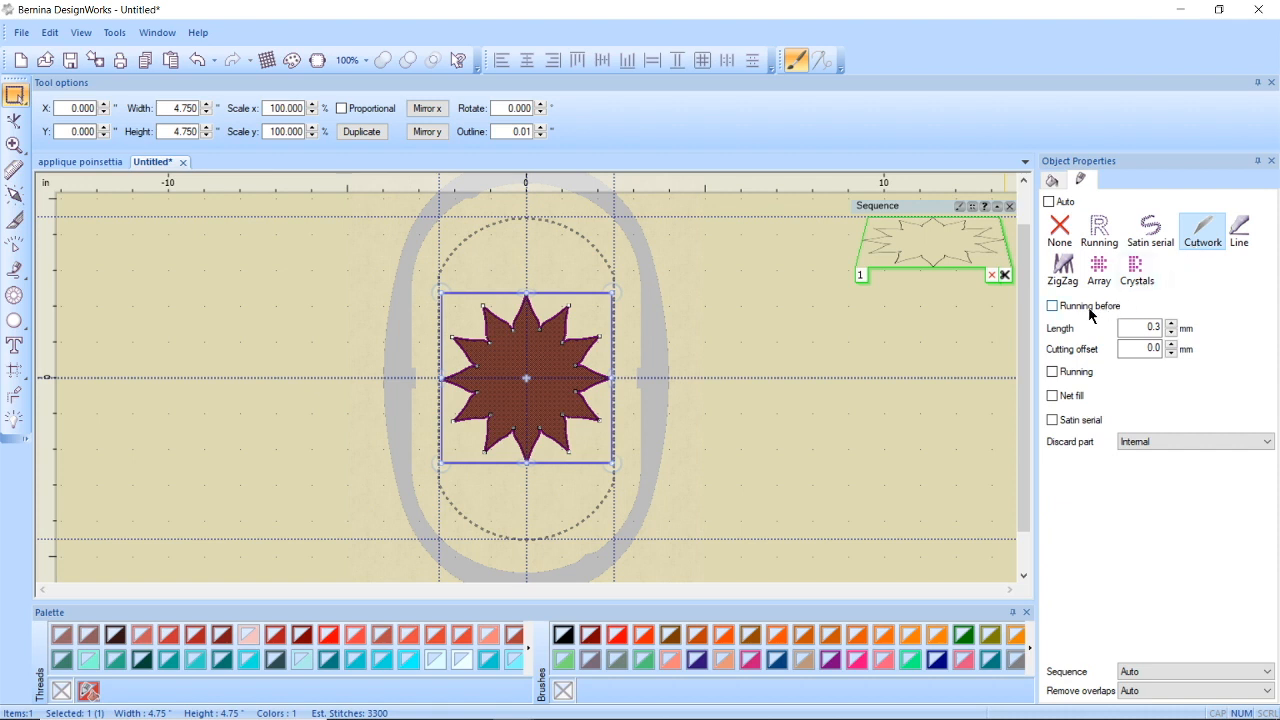
Step: Enable a running stitch before the cutwork with an offset of 1.0 mm and inspect a petal tip
{"action": "left_click", "coordinate": [1092, 308]}
{"action": "double_click", "coordinate": [1138, 321]}
{"action": "type", "text": "1.0"}
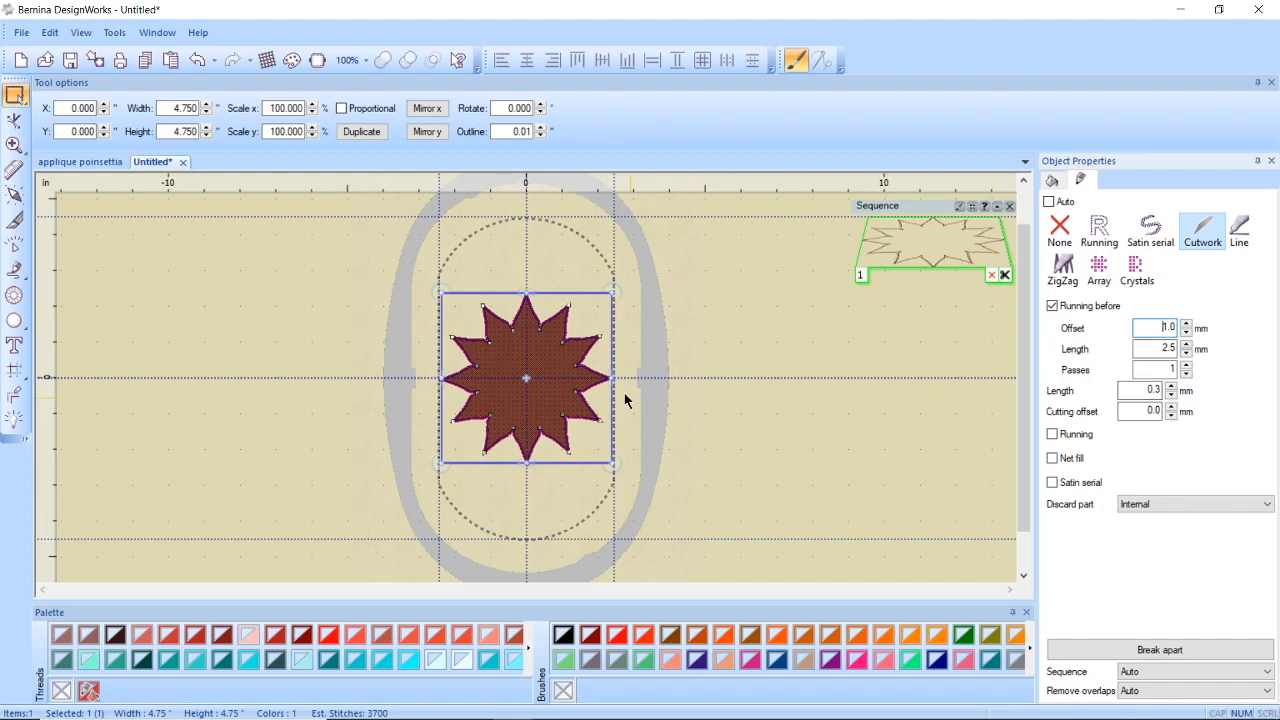
{"action": "scroll", "coordinate": [625, 400], "scroll_direction": "up", "scroll_amount": 6}
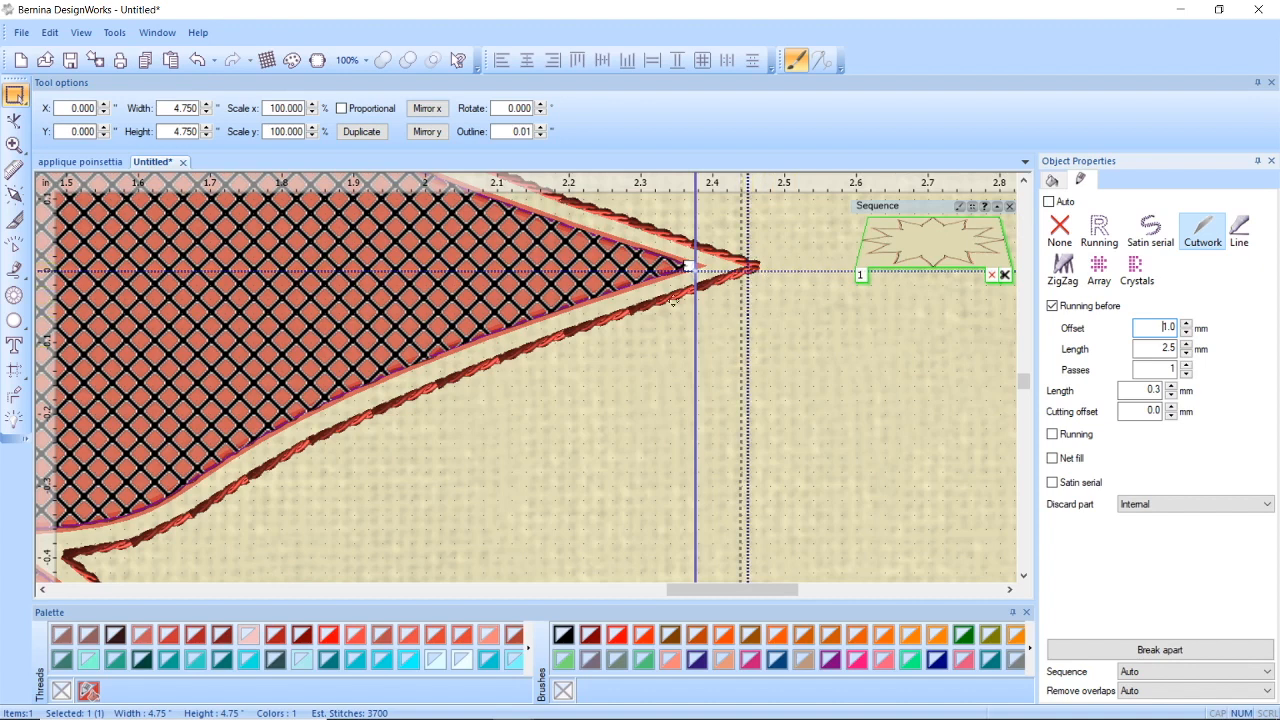
Step: Rotate the cutwork shape by 15 degrees
{"action": "left_click", "coordinate": [501, 110]}
{"action": "type", "text": "15"}
{"action": "key", "text": "Return"}
{"action": "scroll", "coordinate": [640, 311], "scroll_direction": "down", "scroll_amount": 5}
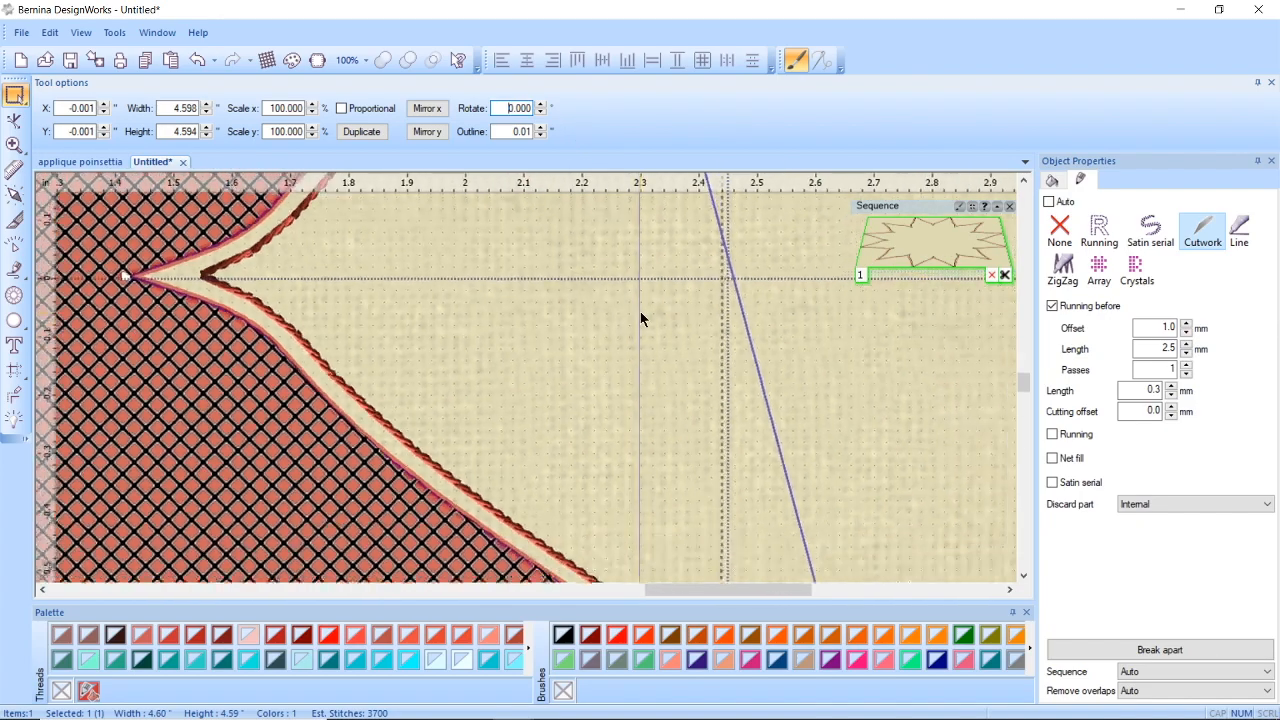
{"action": "scroll", "coordinate": [627, 307], "scroll_direction": "down", "scroll_amount": 1}
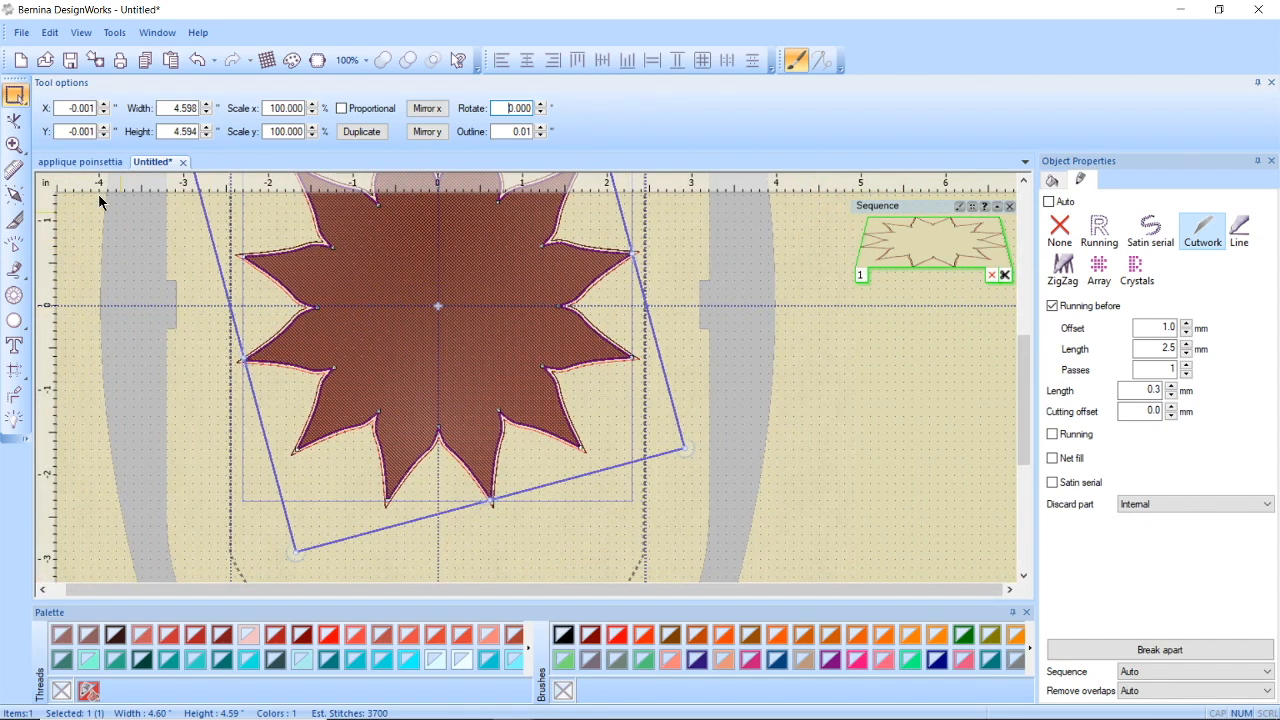
Step: Save the cutwork design in Documents as a DesignWorks file named "Poinsettia Cut"
{"action": "left_click", "coordinate": [21, 32]}
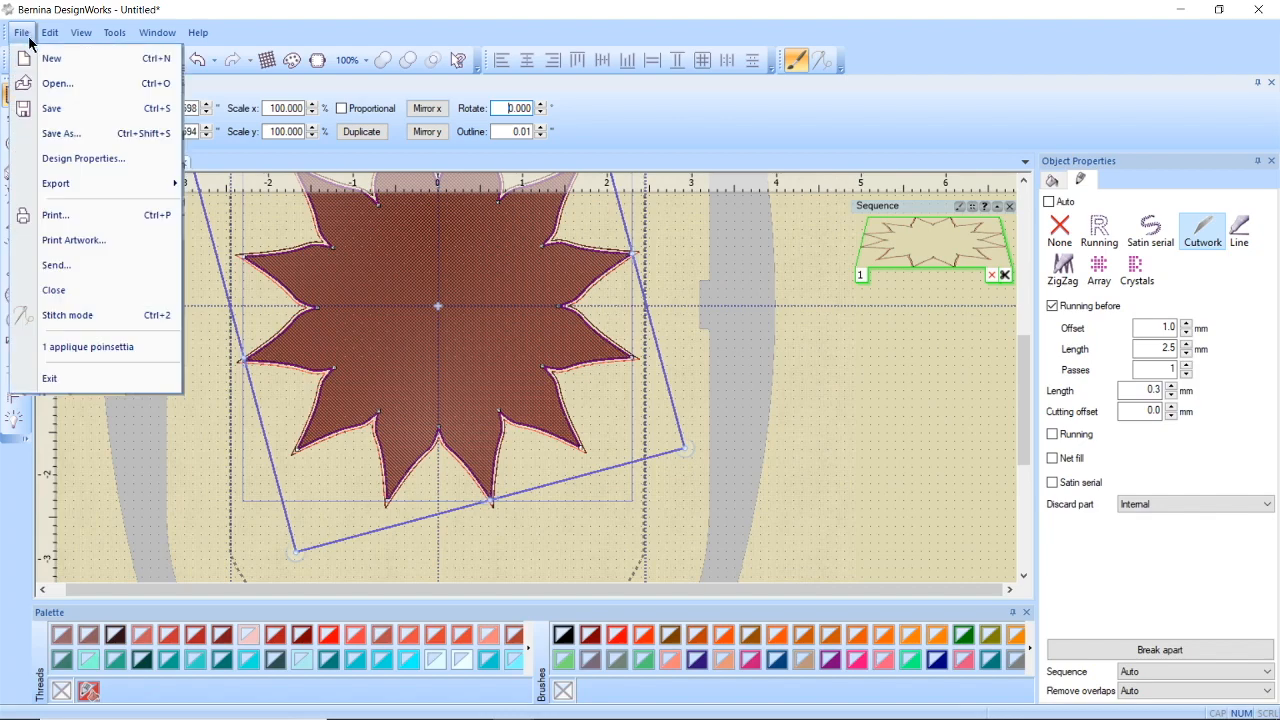
{"action": "left_click", "coordinate": [66, 133]}
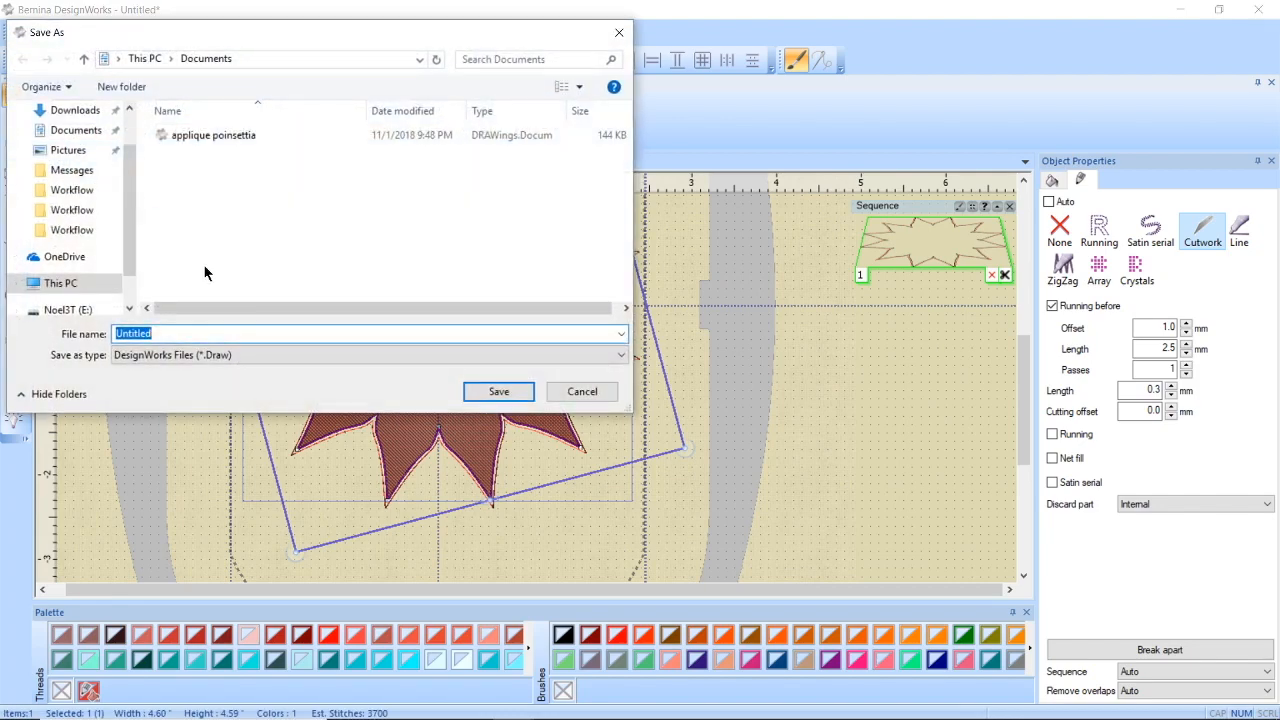
{"action": "type", "text": "Poinsettia Cut"}
{"action": "key", "text": "Return"}
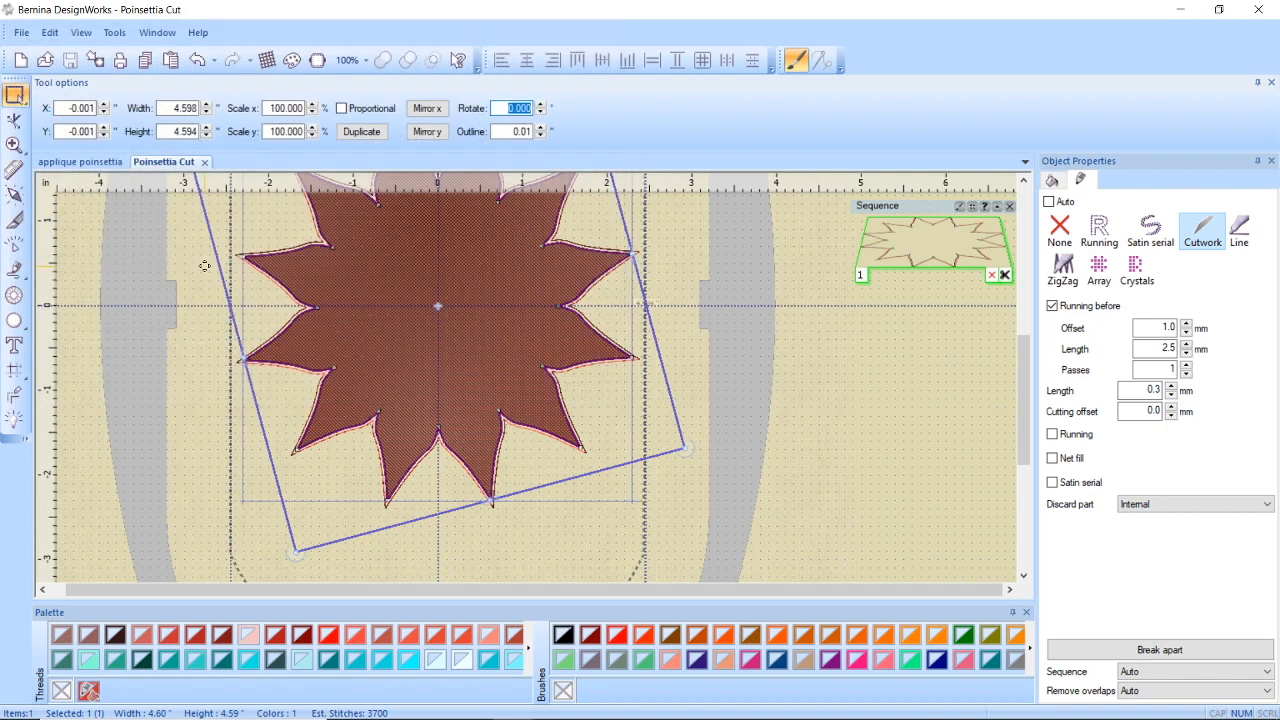